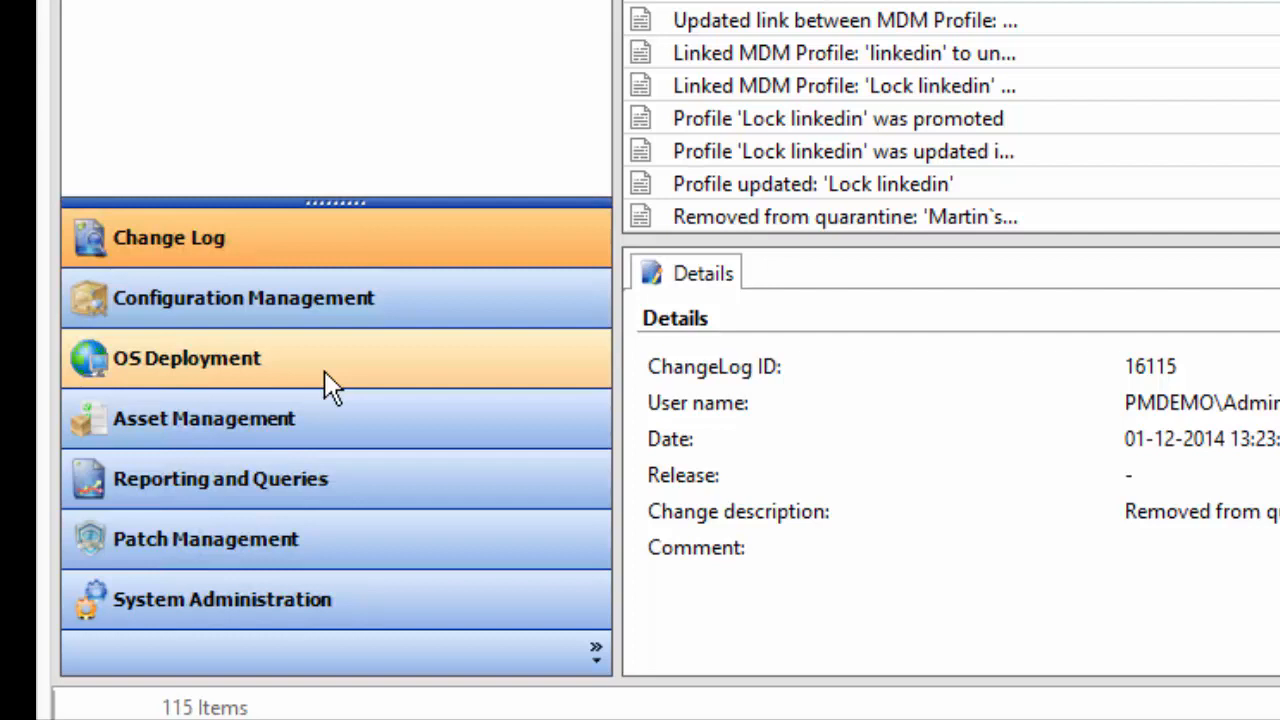
pyautogui.click(371, 417)
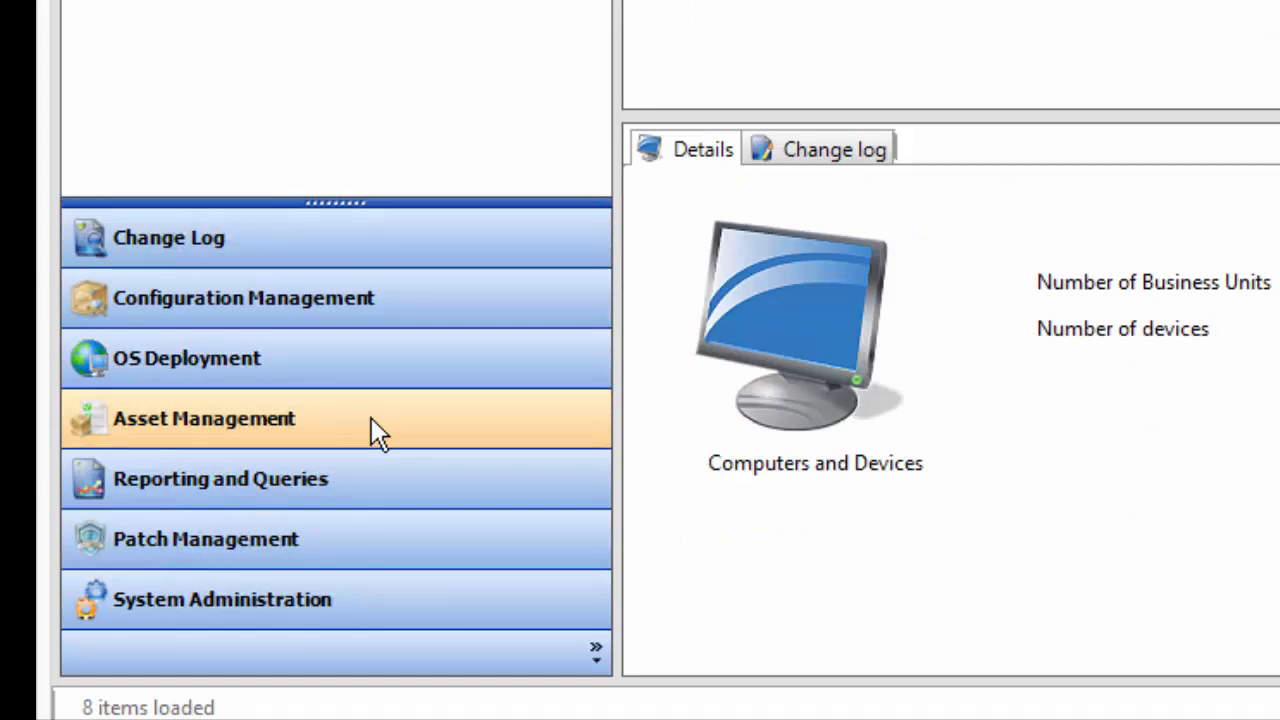
pyautogui.click(369, 482)
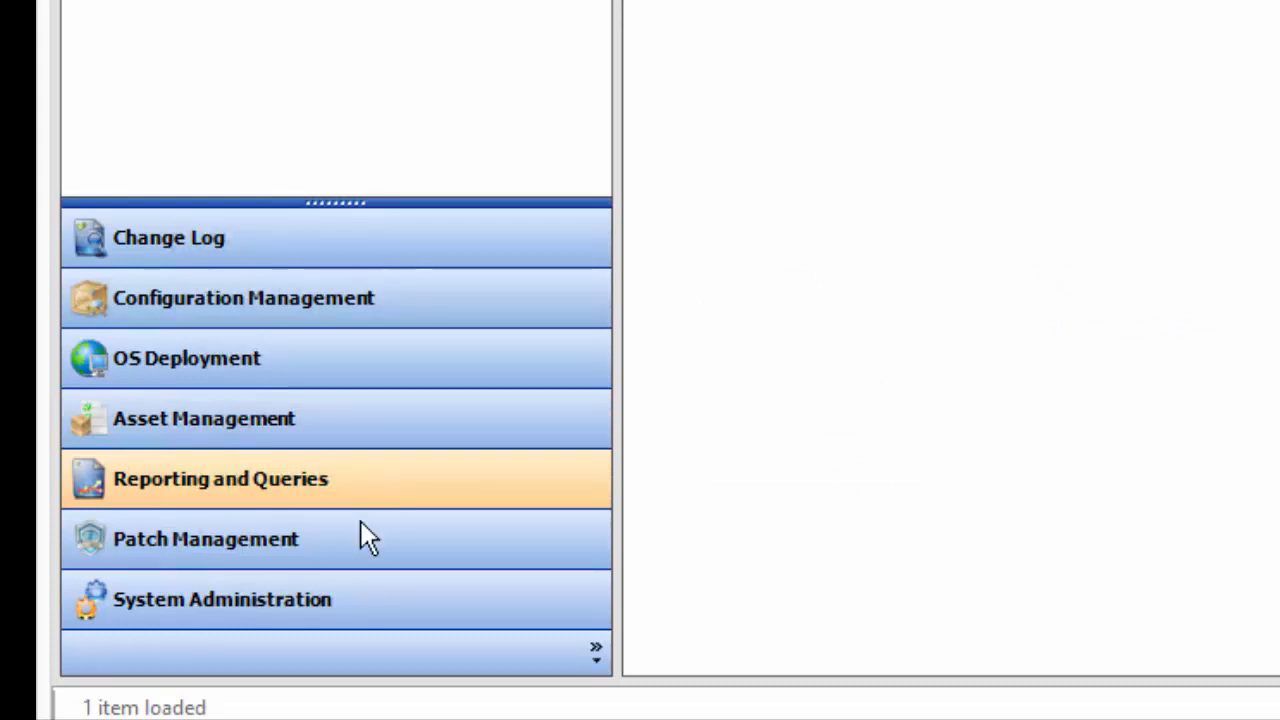
pyautogui.click(330, 555)
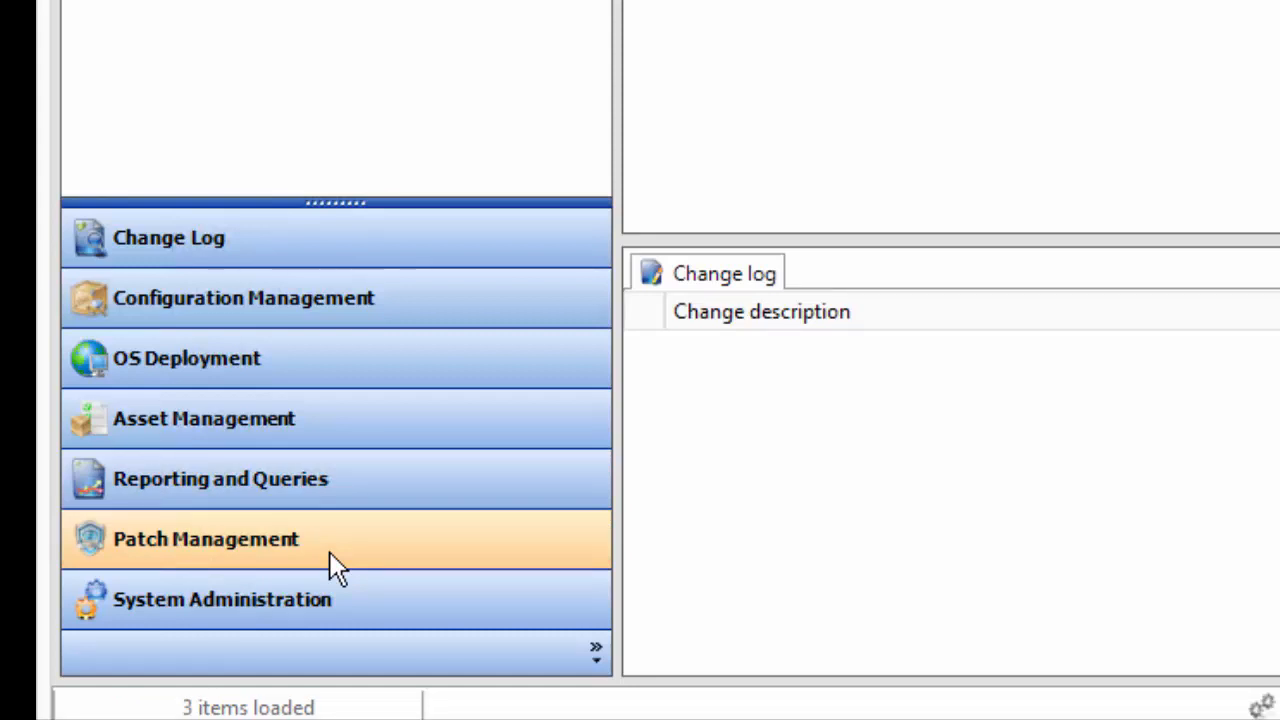
pyautogui.click(328, 620)
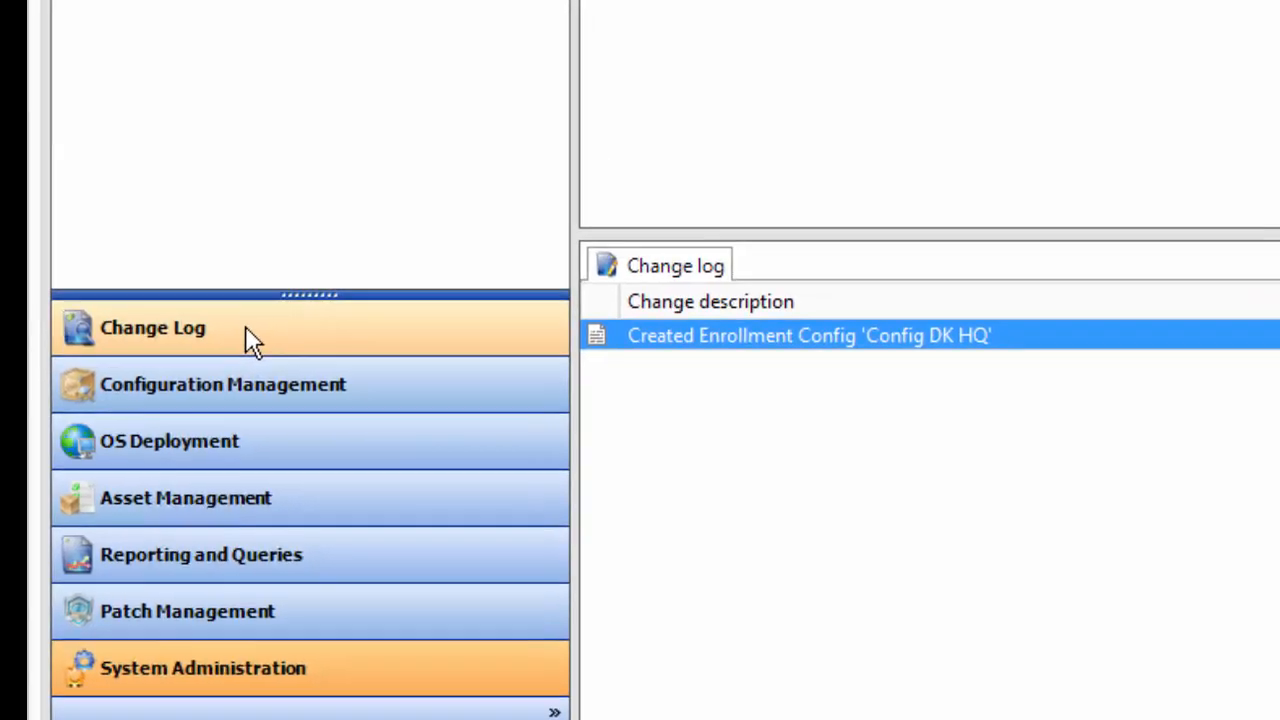
pyautogui.click(247, 330)
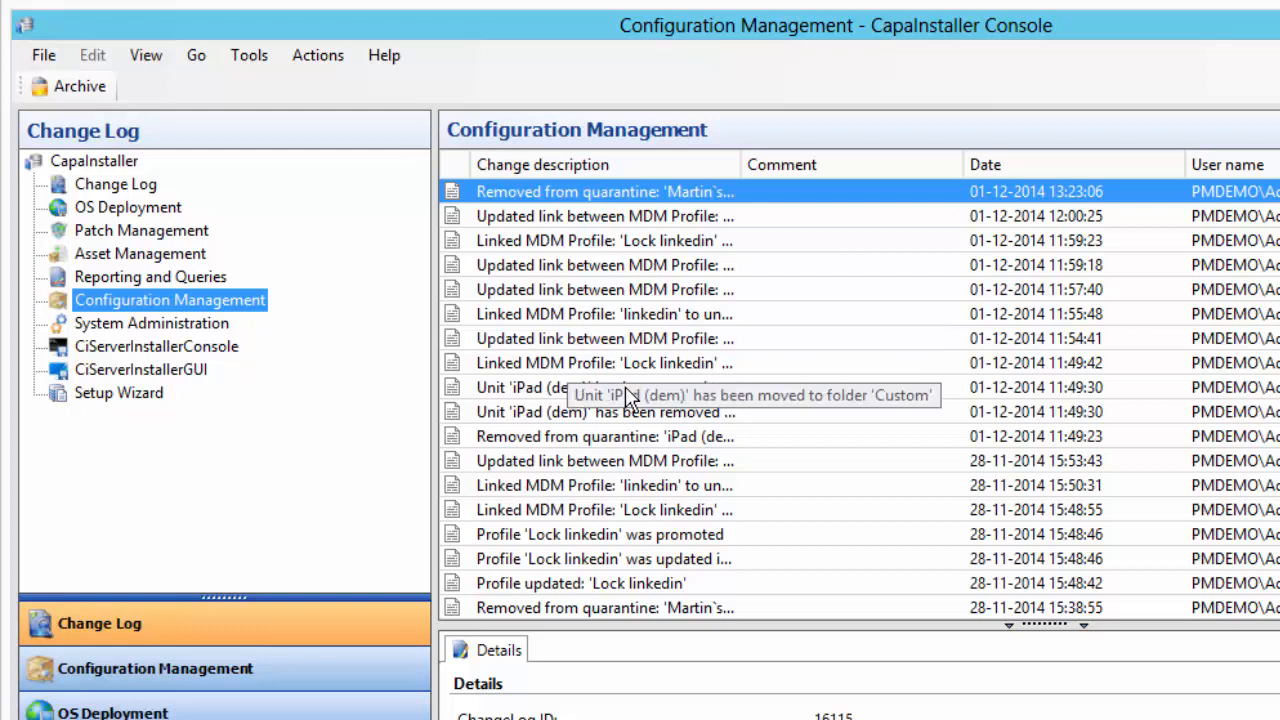
pyautogui.click(520, 315)
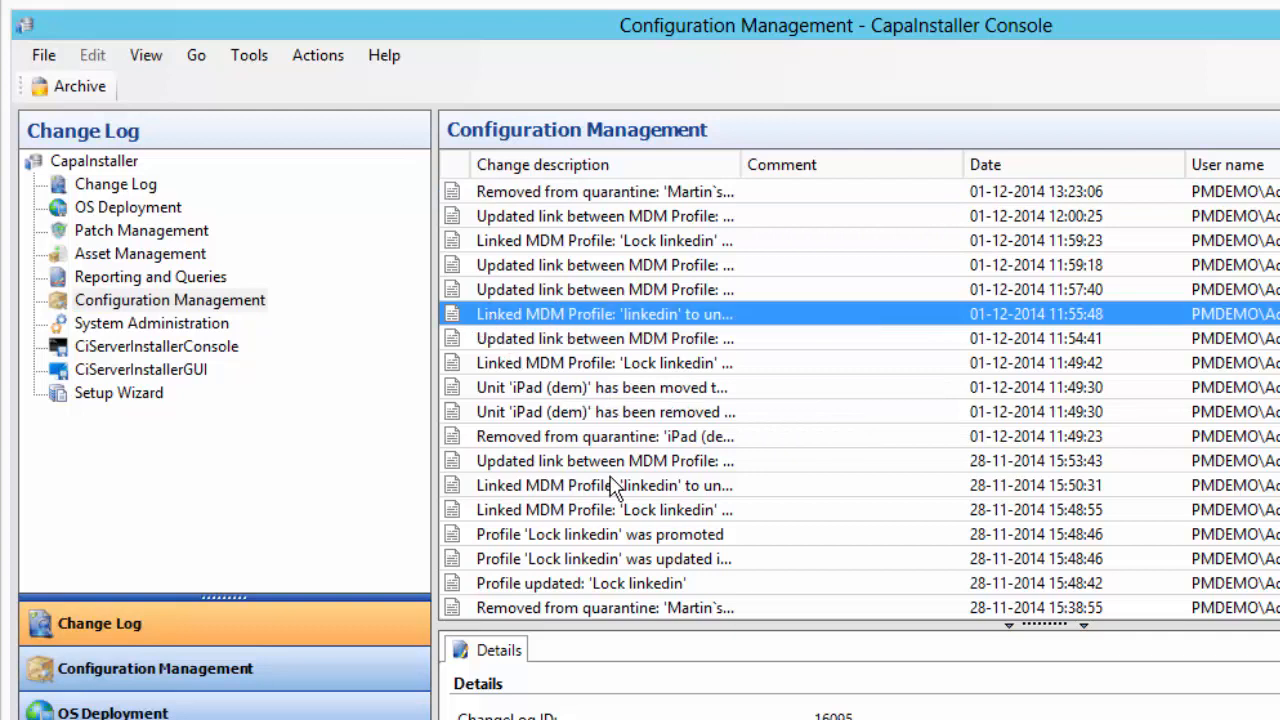
pyautogui.click(550, 340)
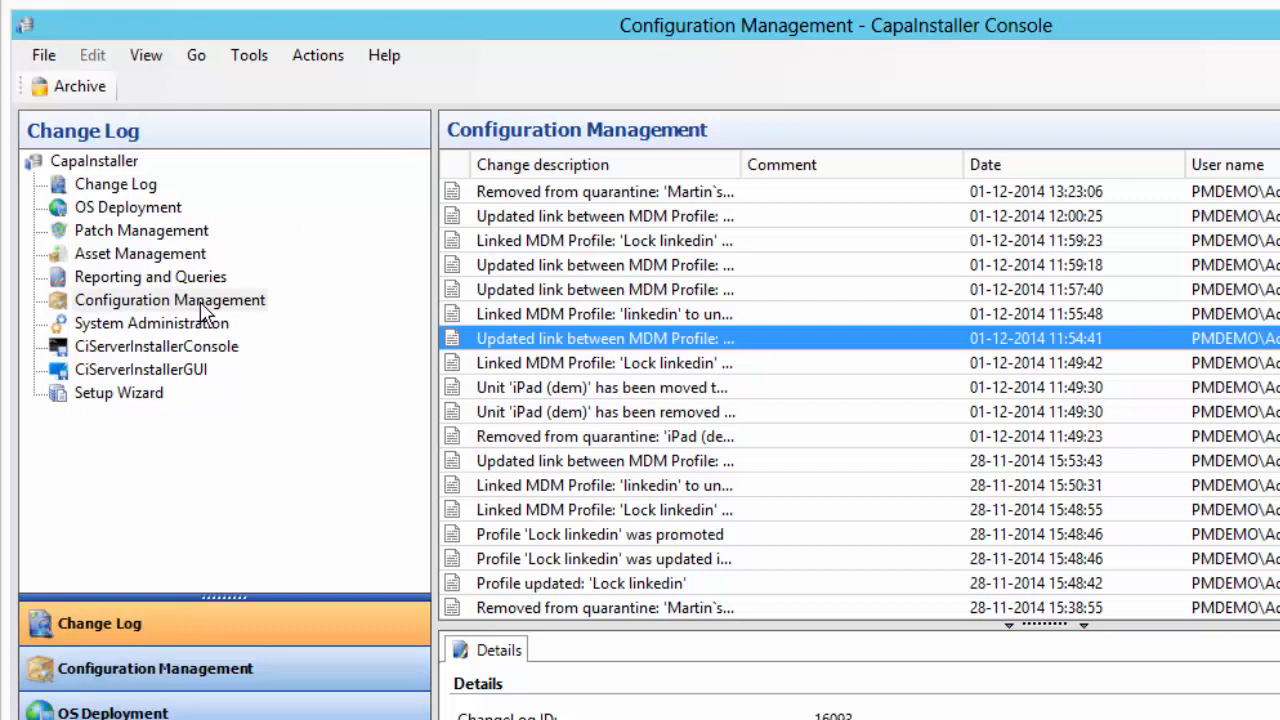
# In Configuration Management, browse CMPTEST and CMPPROD, viewing CMPPROD's computer and user packages
pyautogui.click(136, 674)
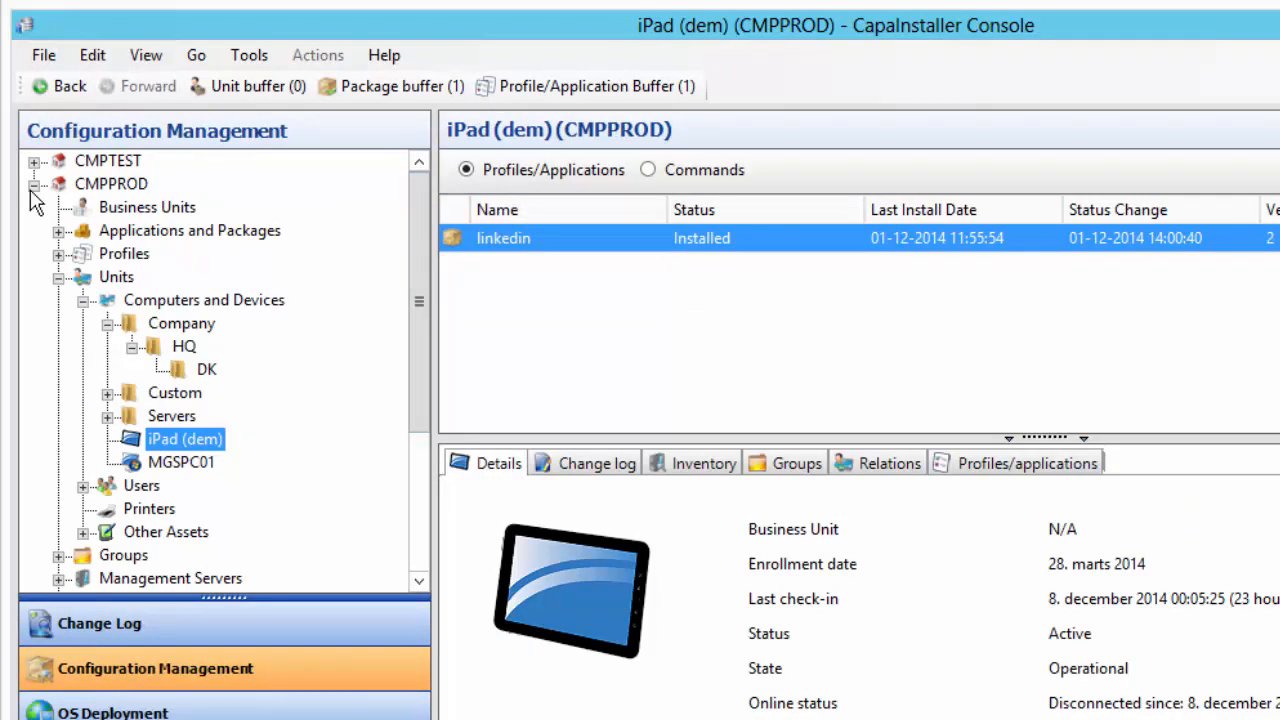
pyautogui.click(33, 185)
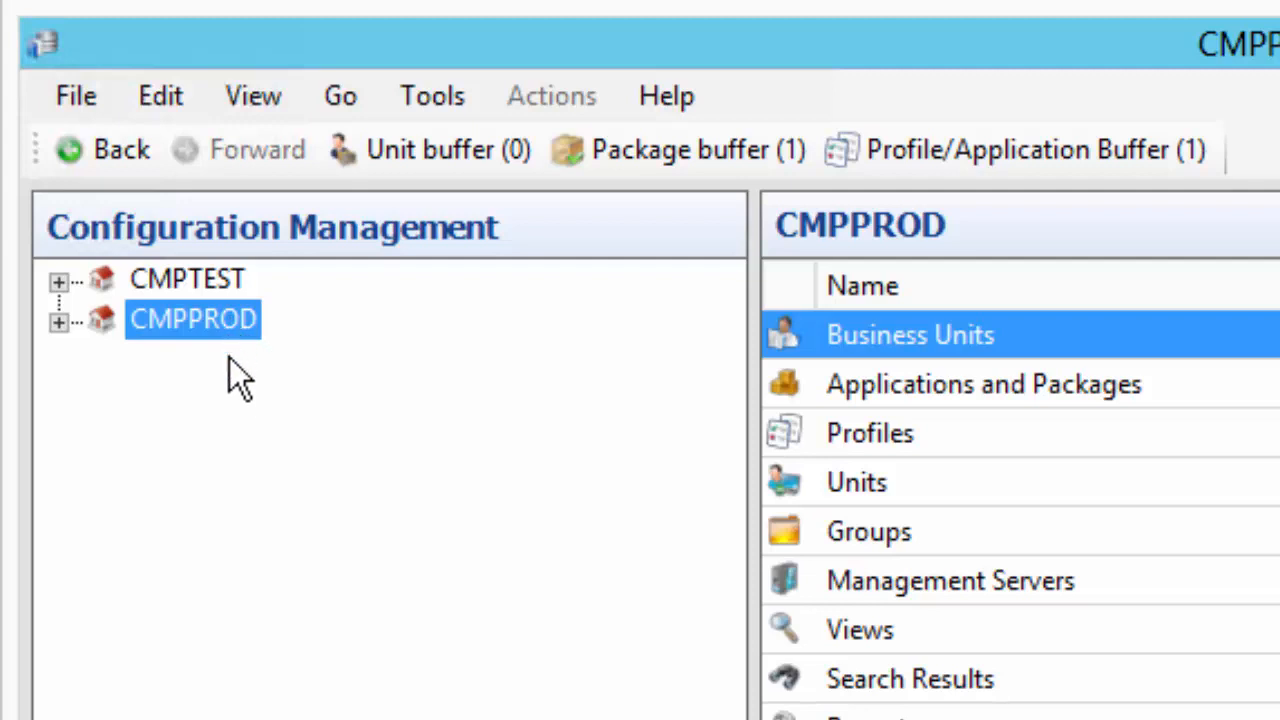
pyautogui.click(182, 284)
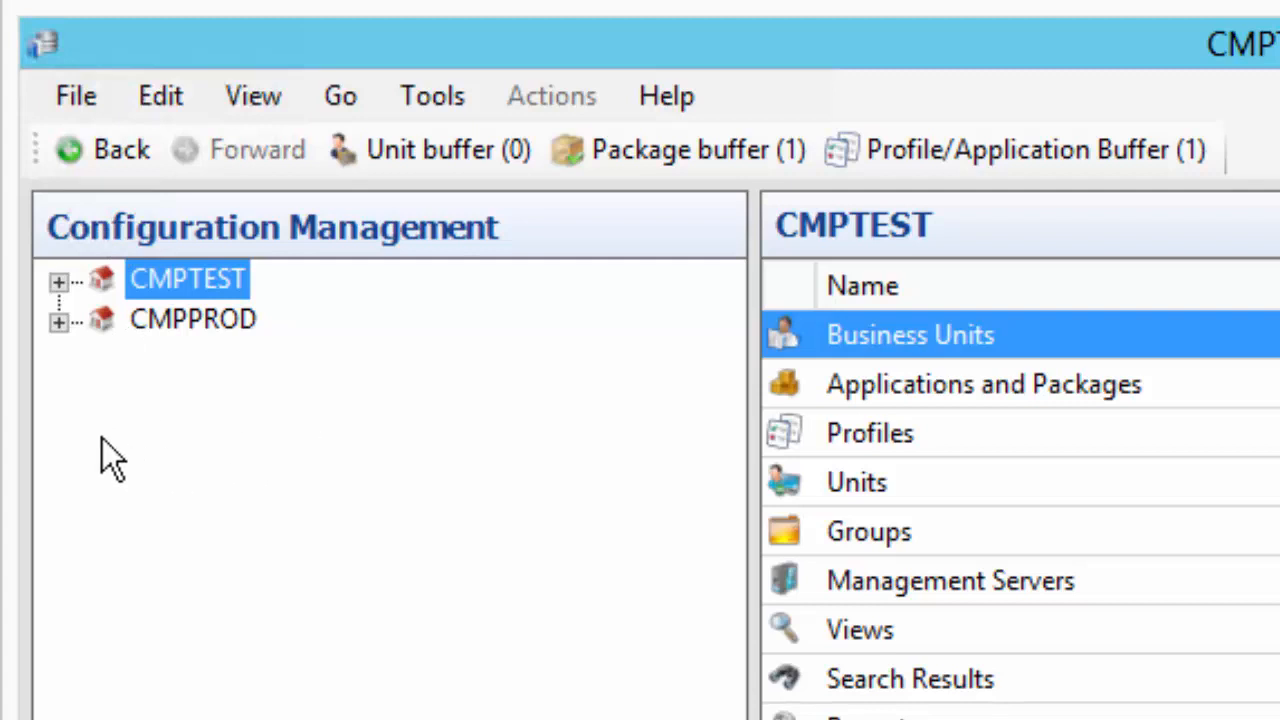
pyautogui.click(58, 322)
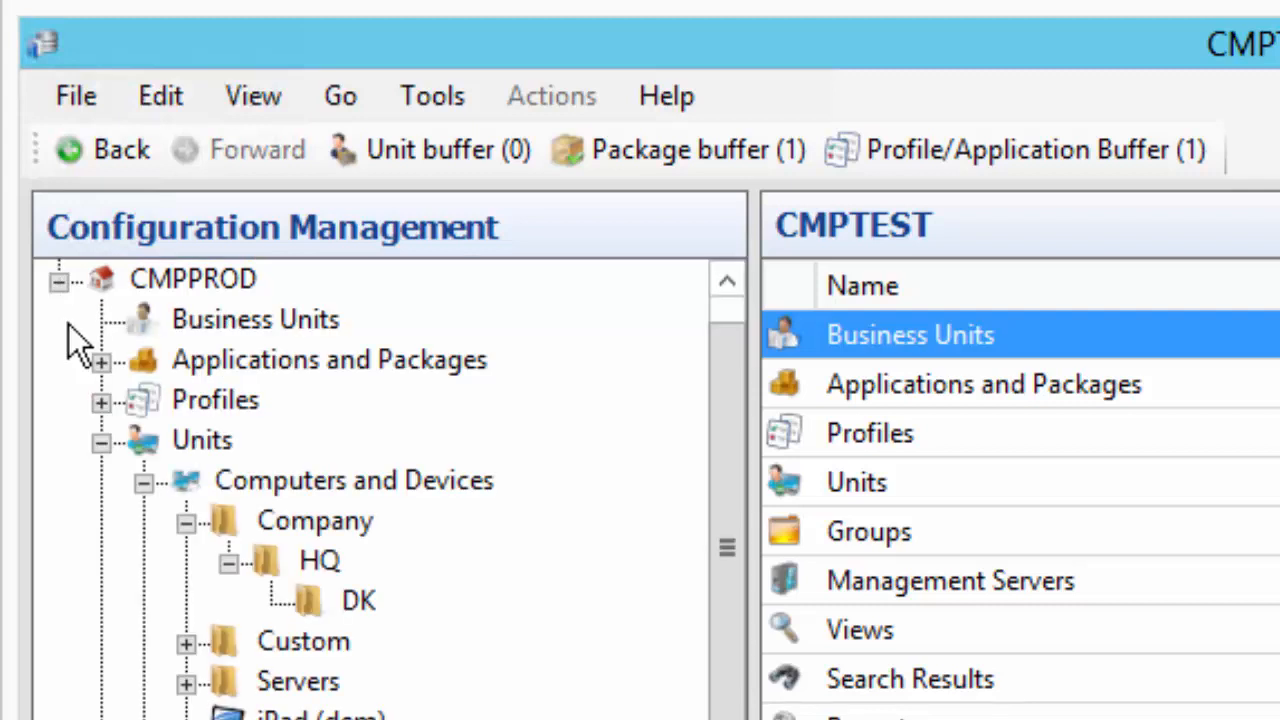
pyautogui.click(101, 442)
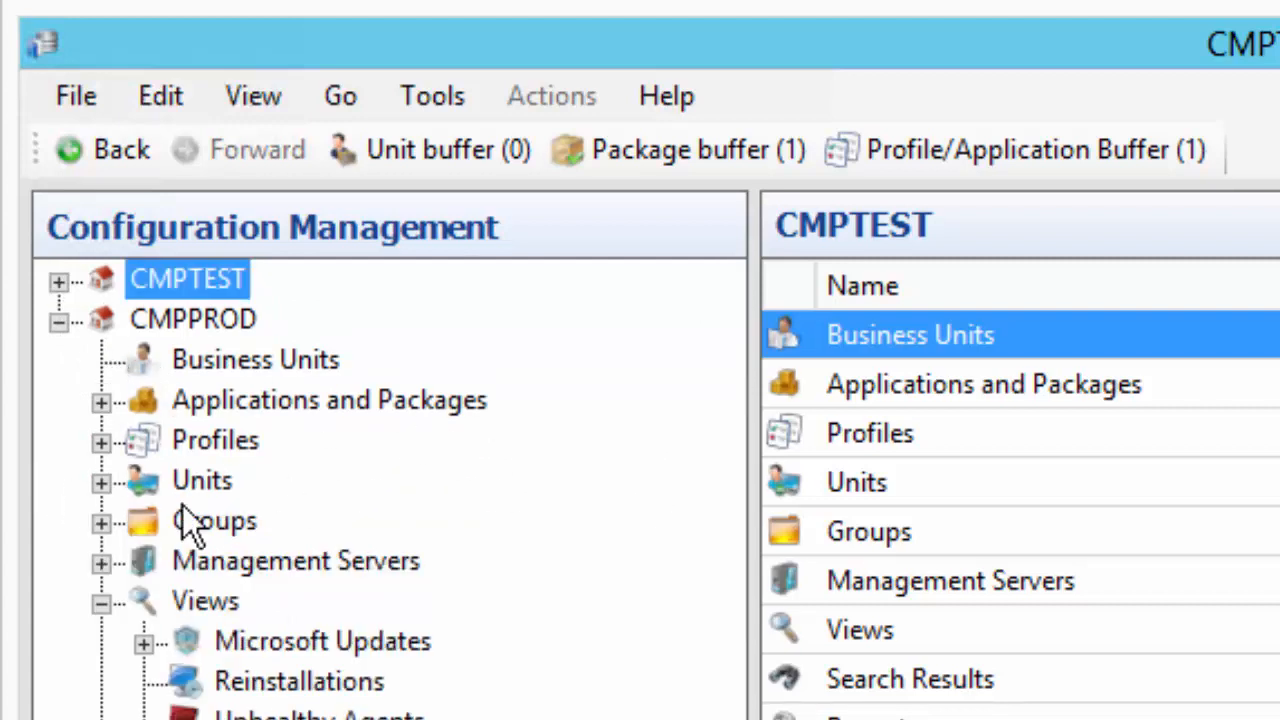
pyautogui.click(101, 401)
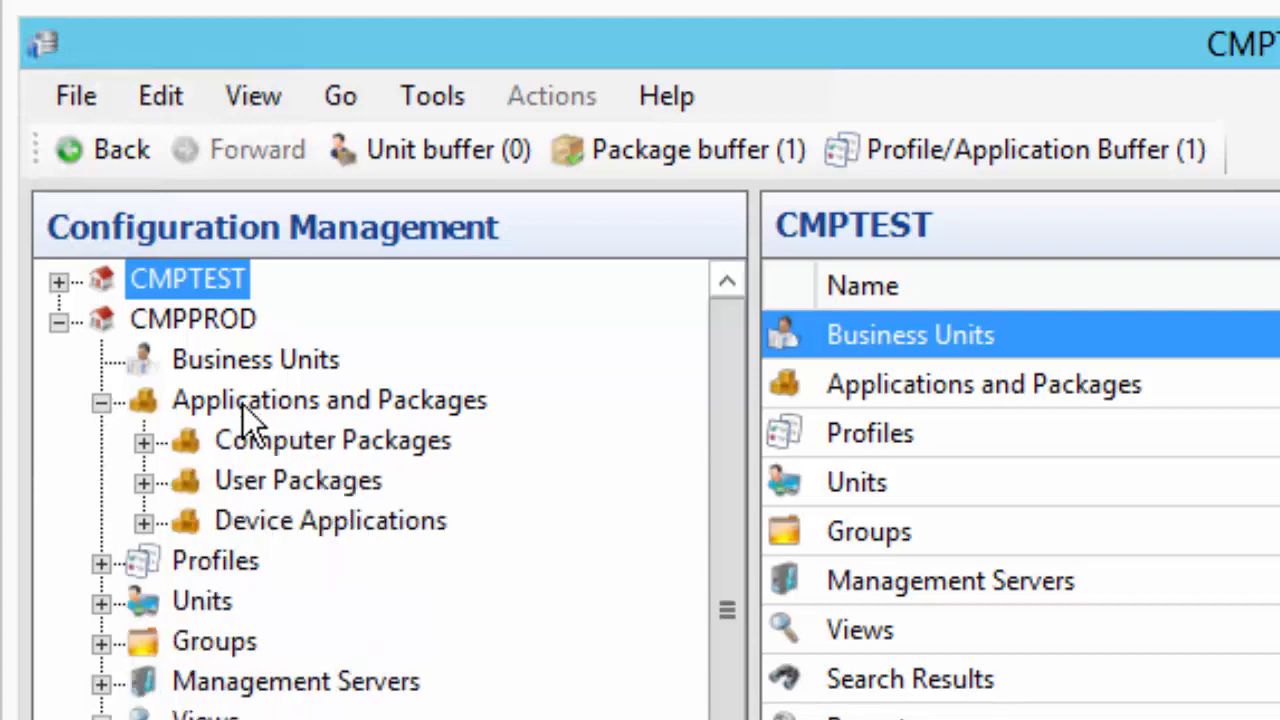
pyautogui.rightClick(290, 452)
pyautogui.click(243, 471)
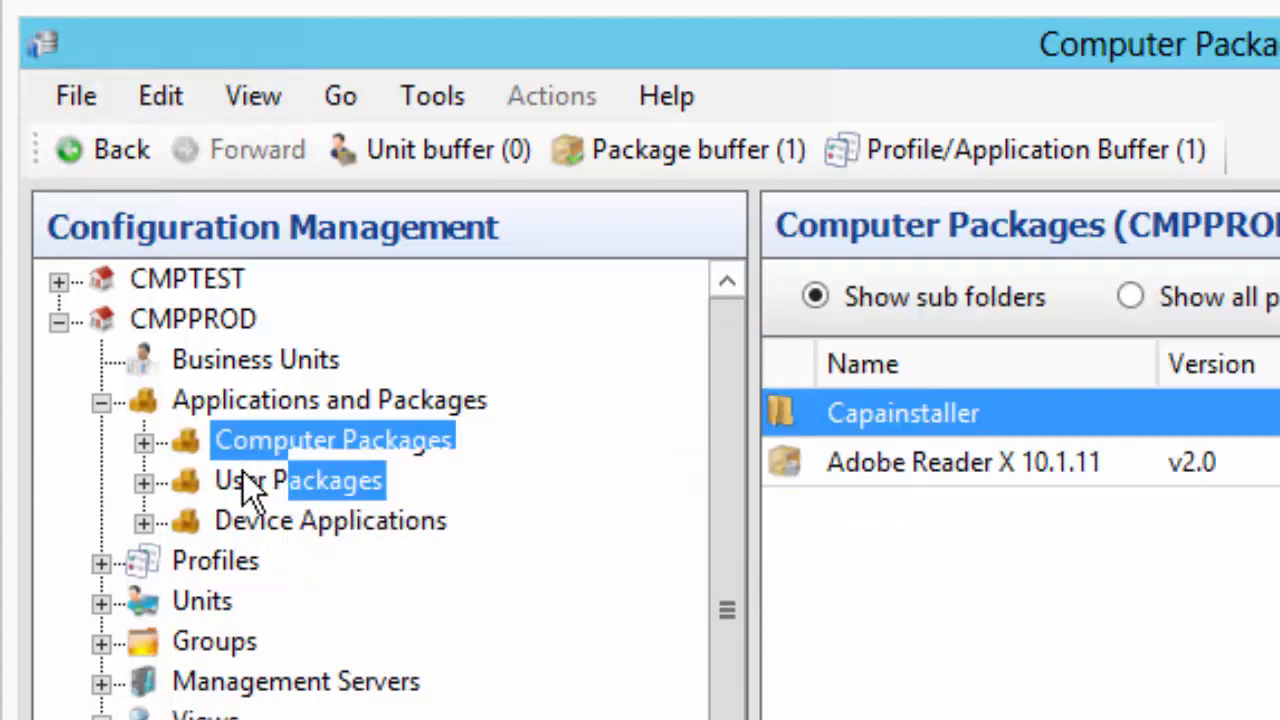
pyautogui.rightClick(243, 471)
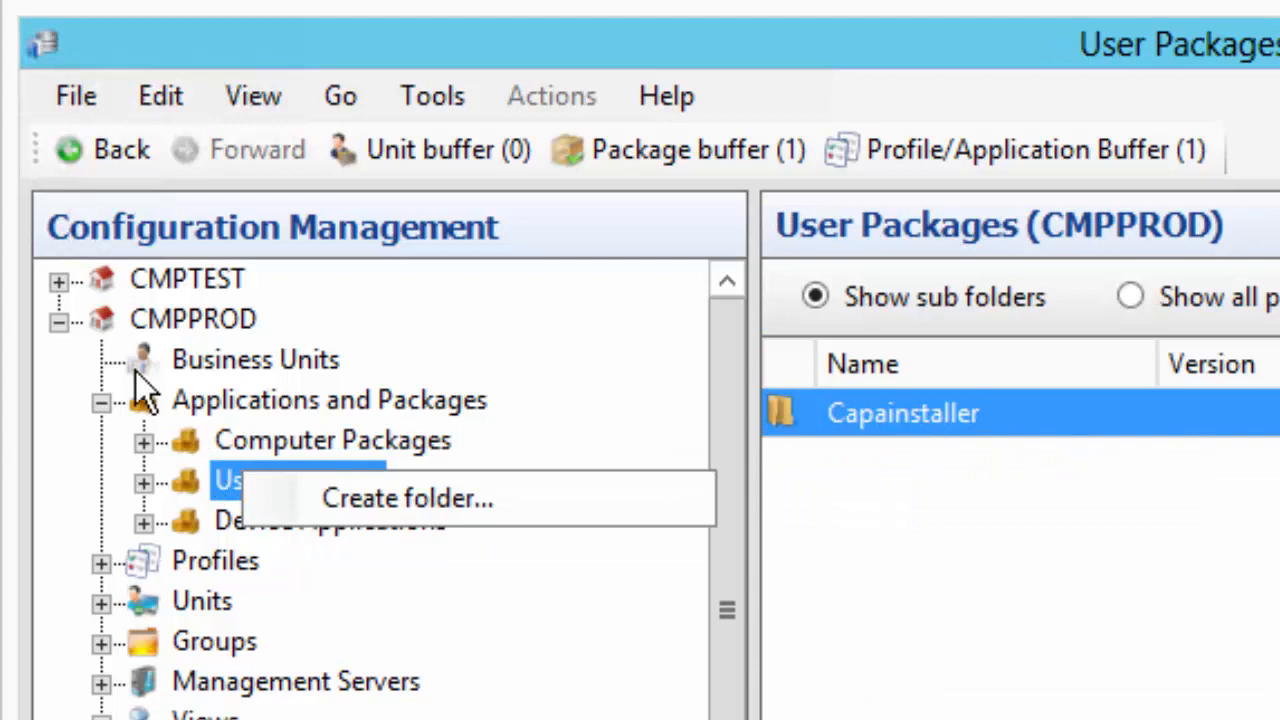
# Expand CMPTEST and choose Import… on its Applications and Packages
pyautogui.click(59, 281)
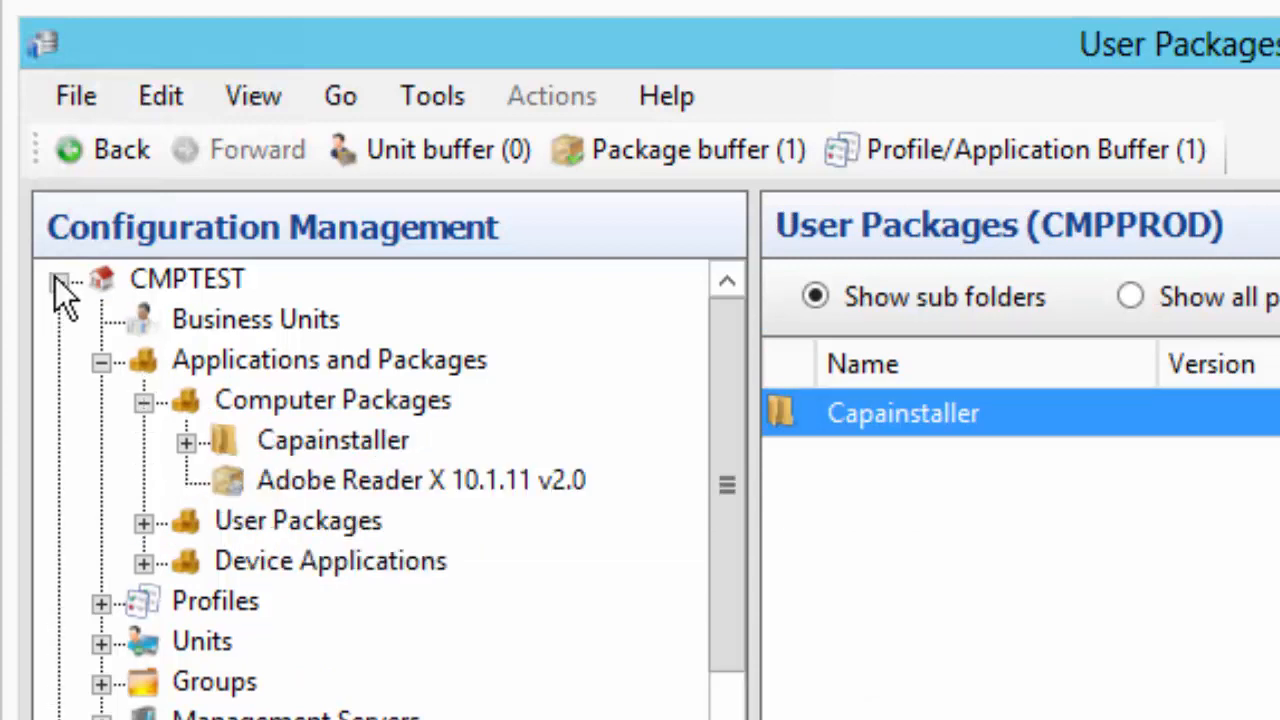
pyautogui.rightClick(229, 364)
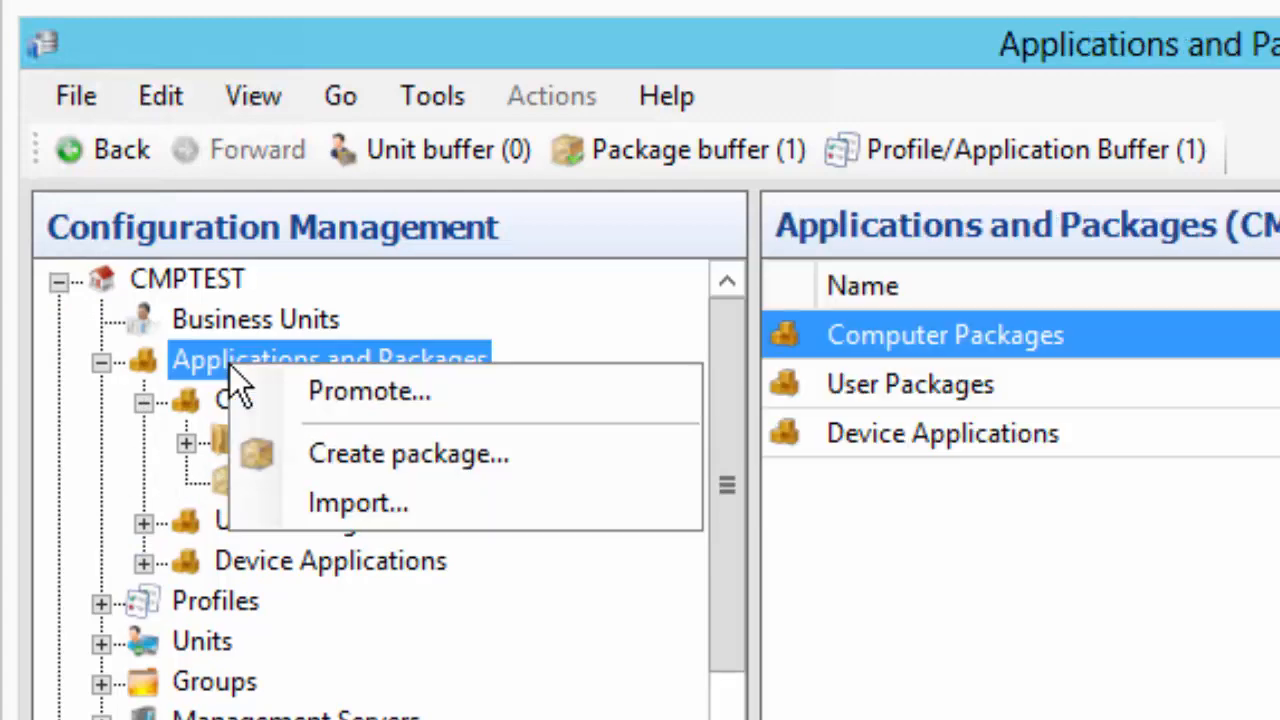
pyautogui.click(343, 498)
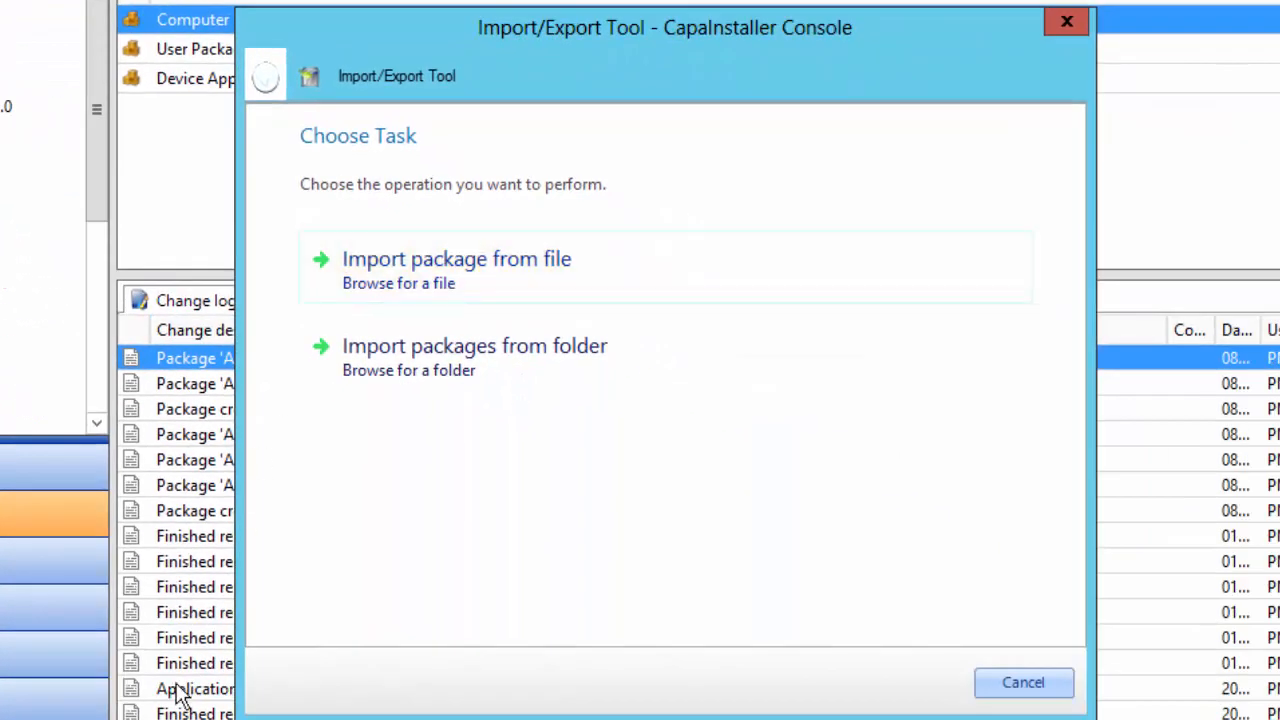
pyautogui.moveTo(8, 718)
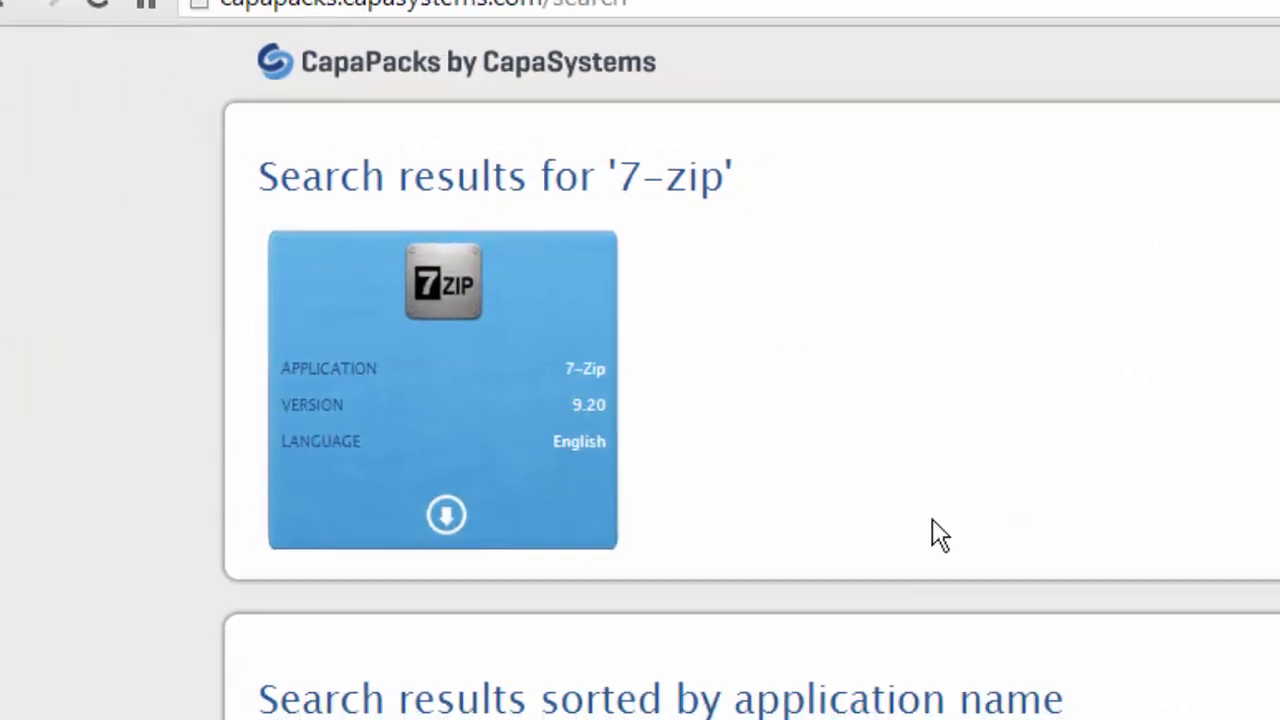
# Save the 7-Zip 9.20 English package zip from CapaPacks to the Desktop
pyautogui.scroll(-7, 1186, 80)
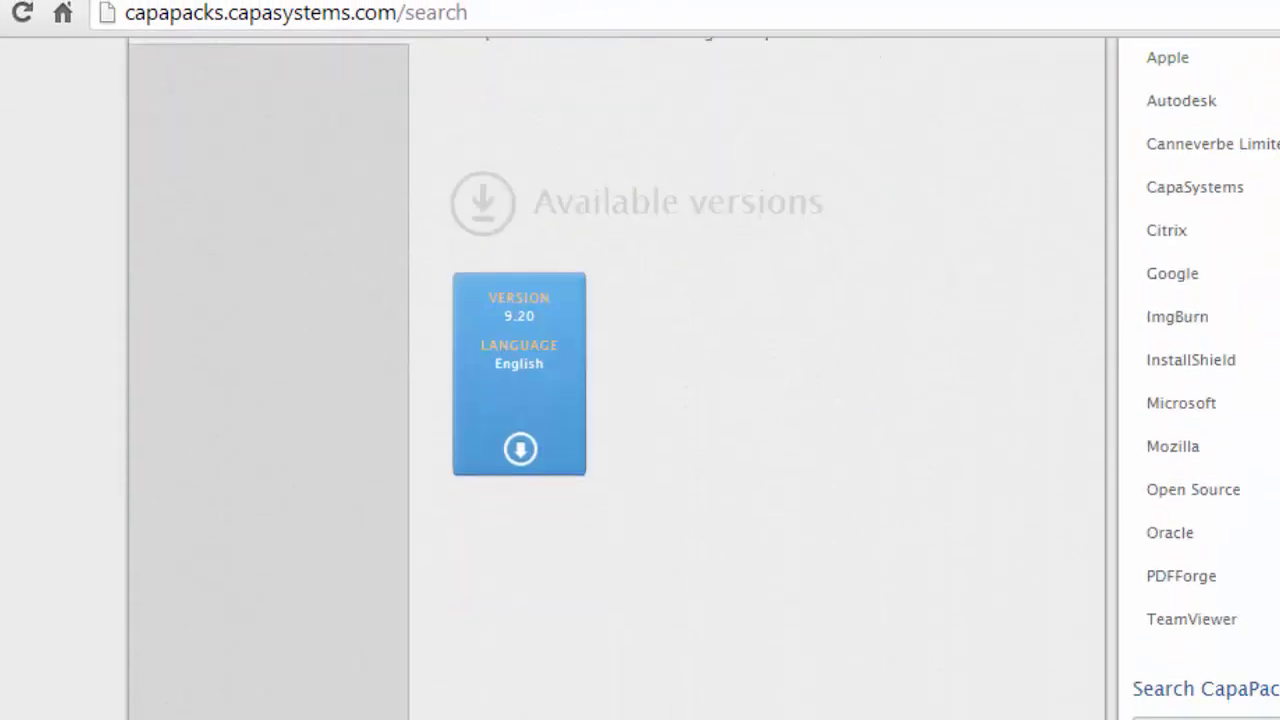
pyautogui.scroll(4, 702, 378)
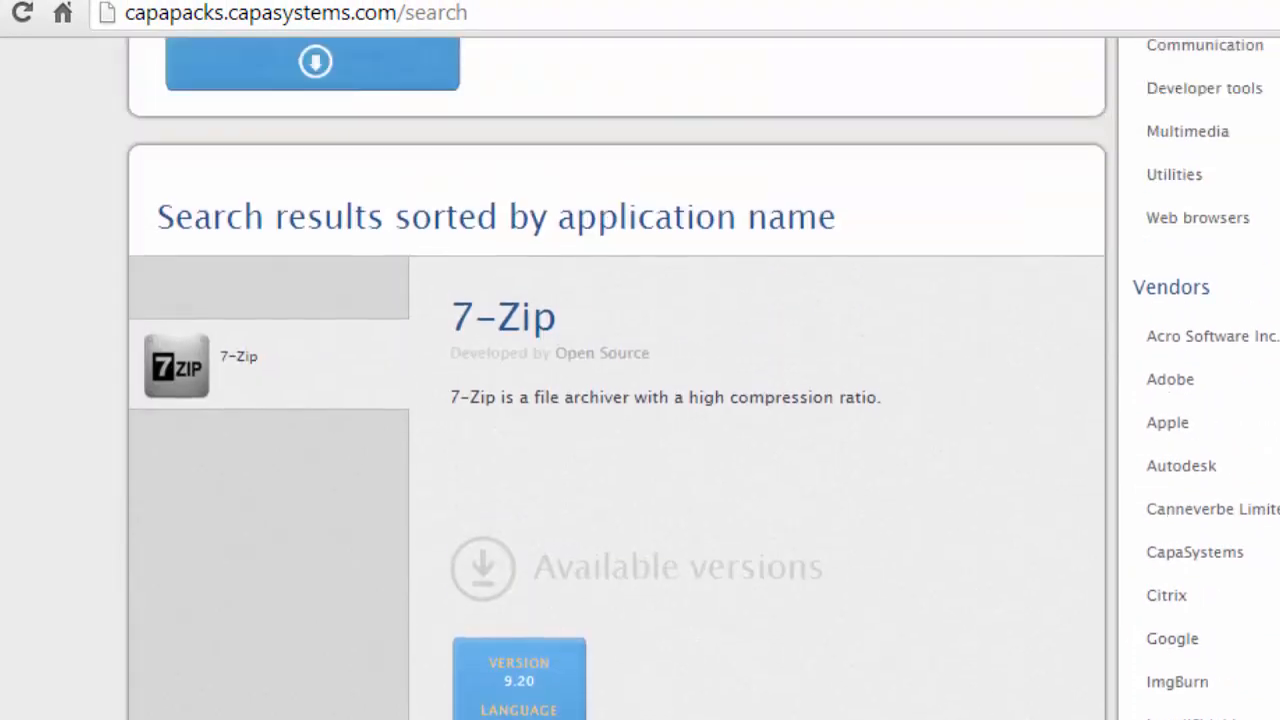
pyautogui.scroll(4, 616, 378)
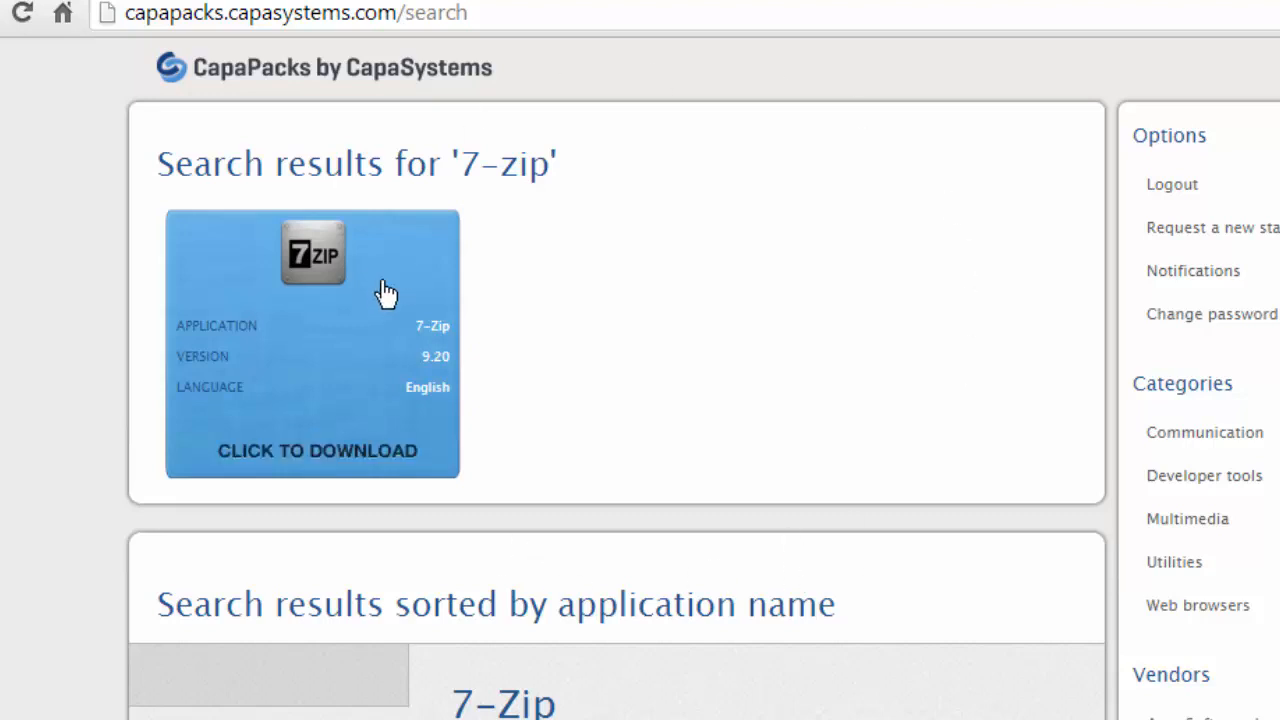
pyautogui.rightClick(314, 456)
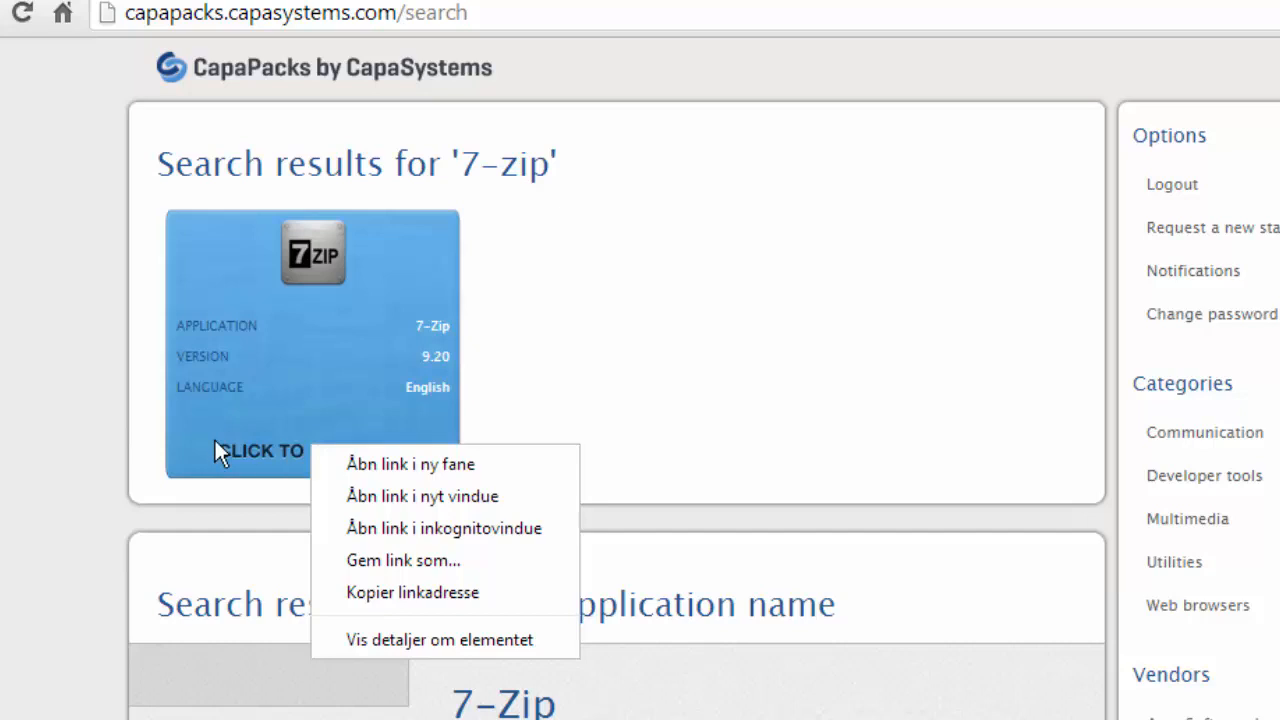
pyautogui.click(391, 558)
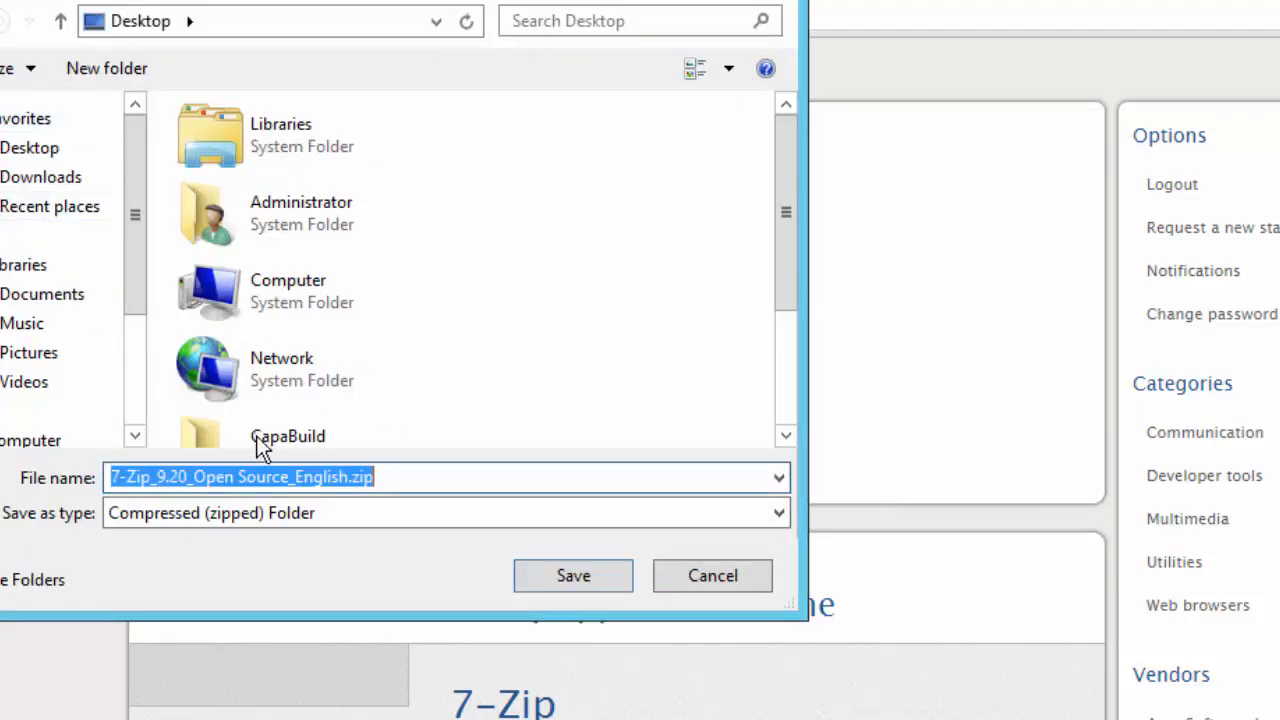
pyautogui.click(573, 576)
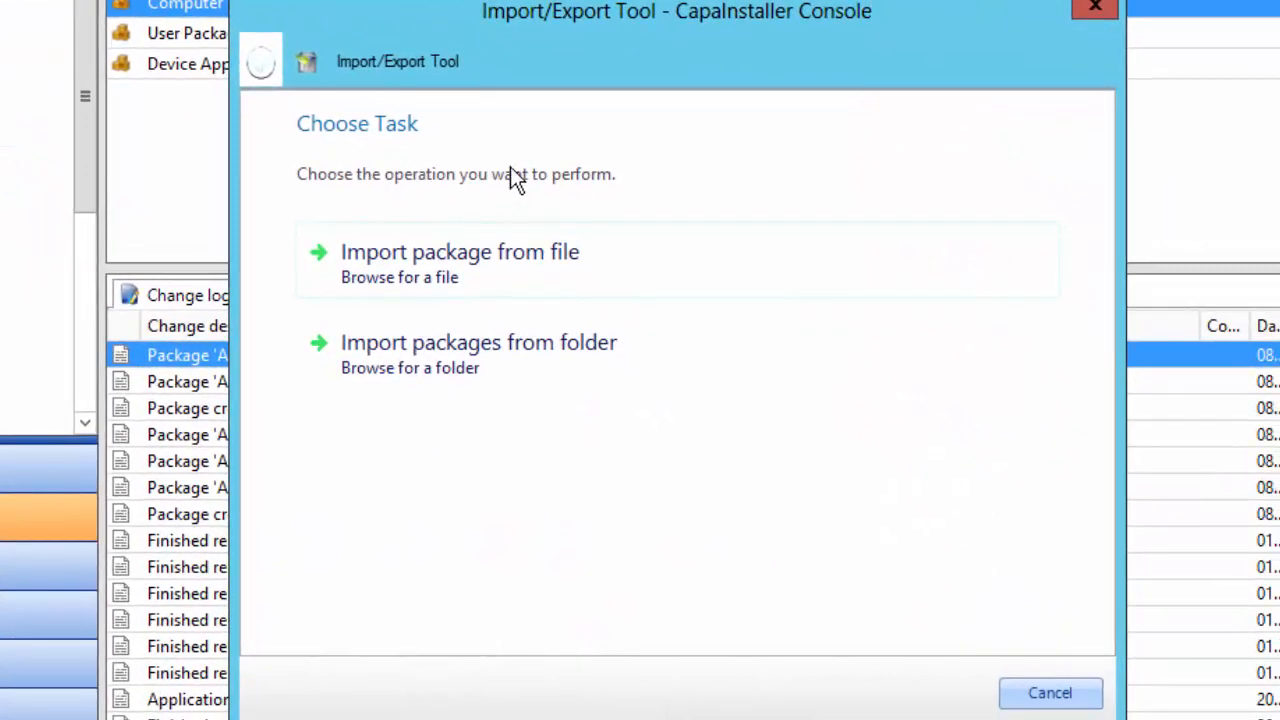
# Import a single package file, picking the downloaded 7-Zip zip from the Desktop
pyautogui.click(615, 267)
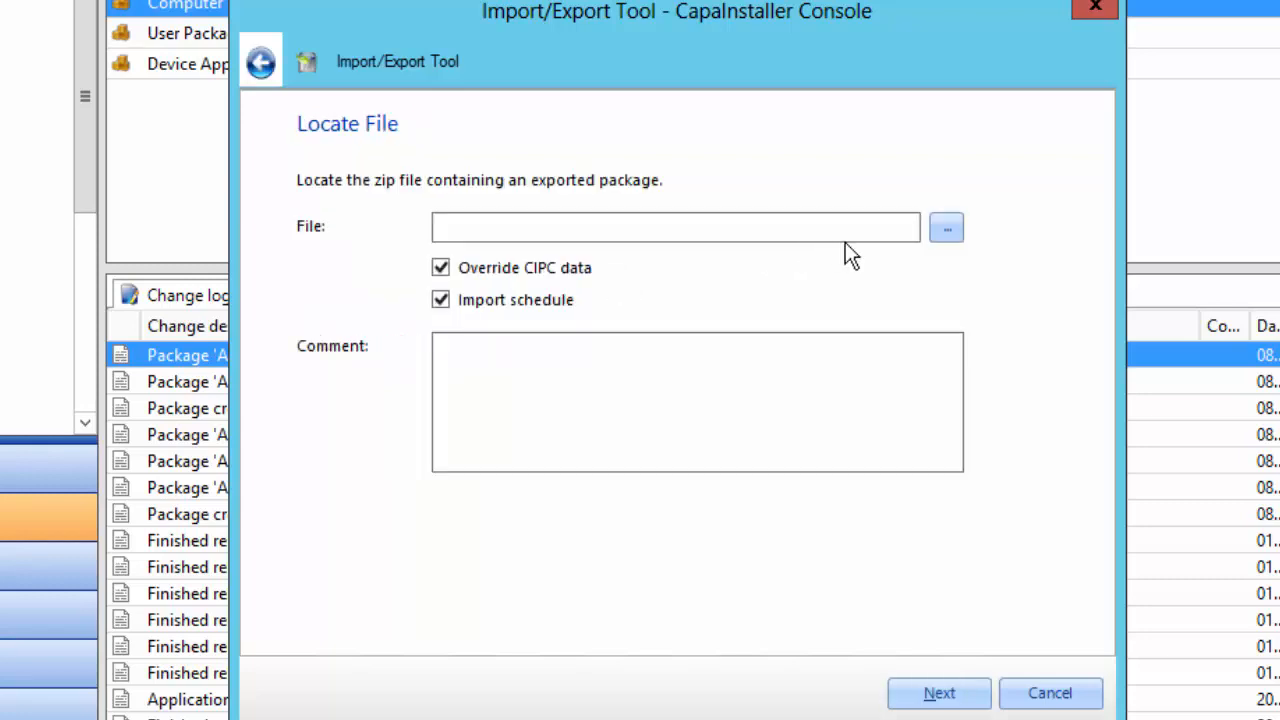
pyautogui.click(947, 228)
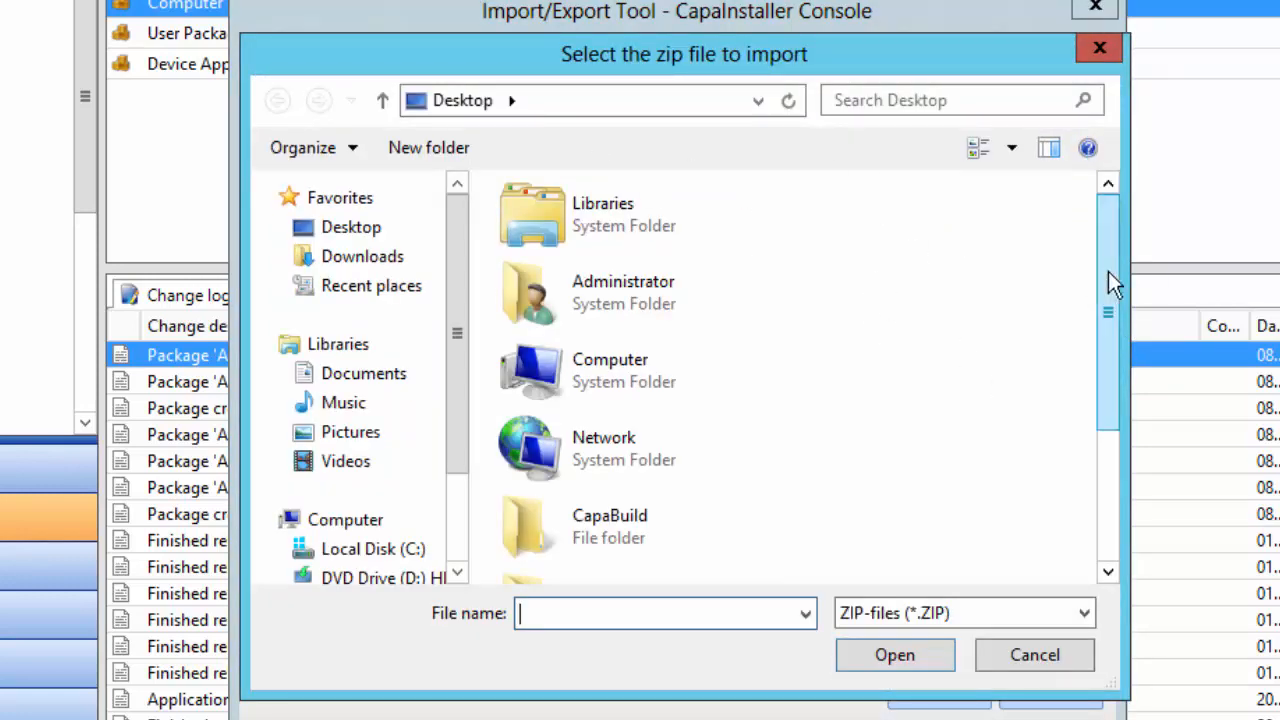
pyautogui.moveTo(1108, 271); pyautogui.dragTo(1108, 445)
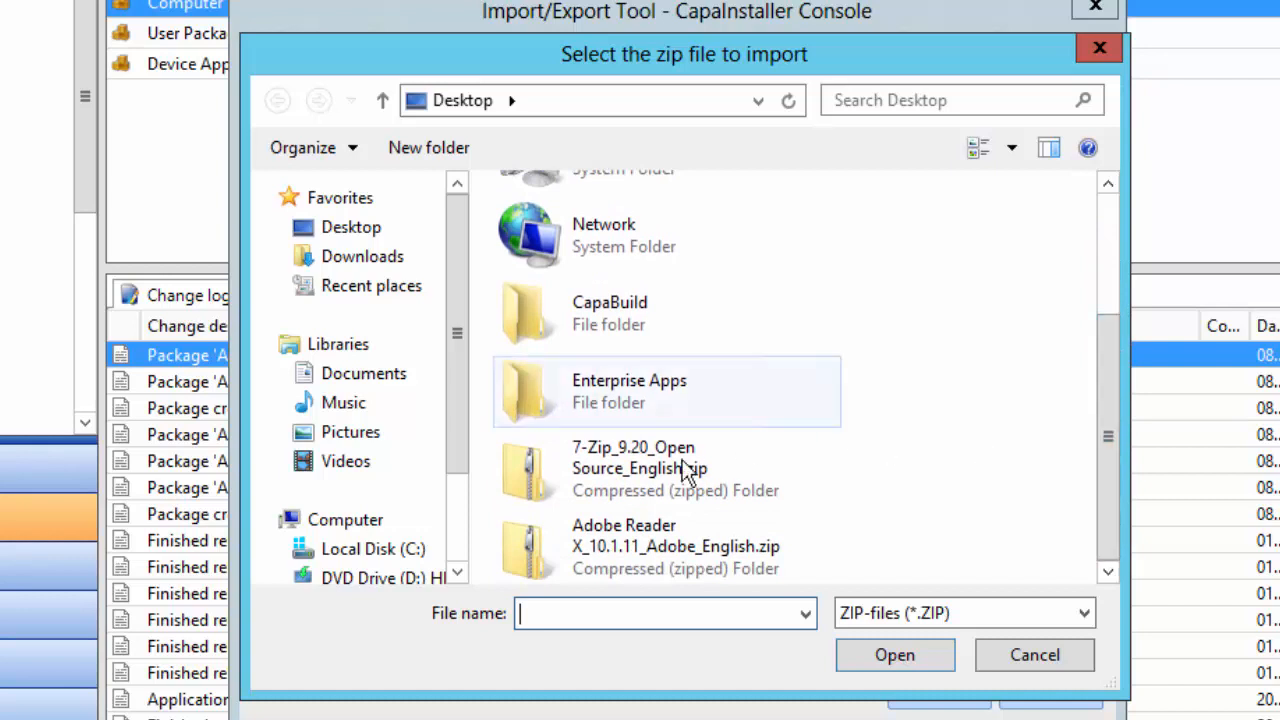
pyautogui.doubleClick(596, 466)
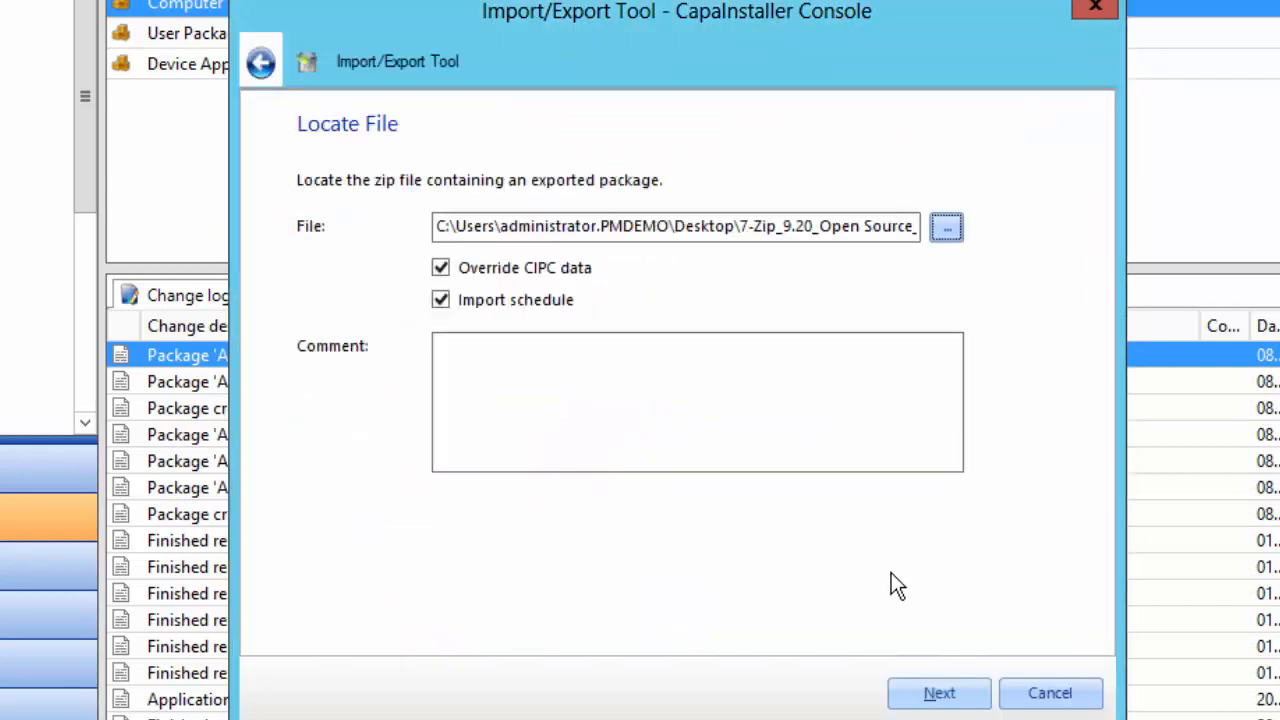
pyautogui.click(926, 695)
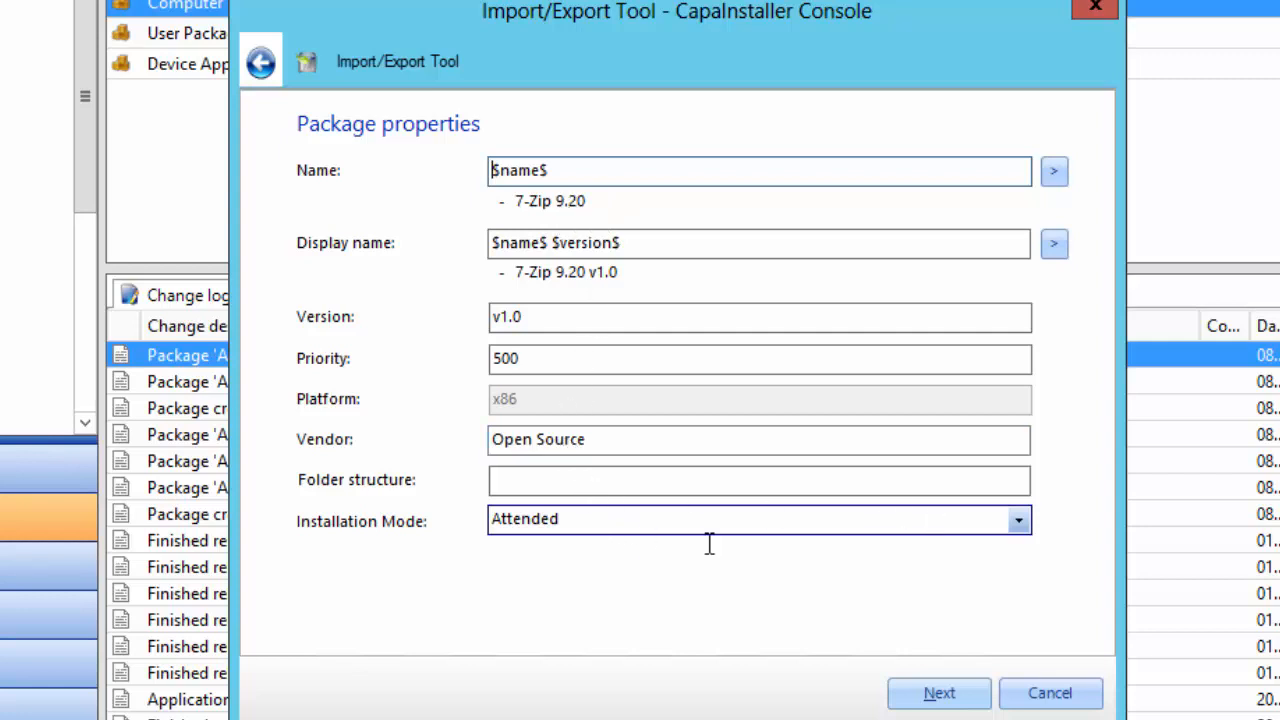
# Keep Attended as the installation mode, create the 7-Zip 9.20 v1.0 package and finish
pyautogui.click(1017, 519)
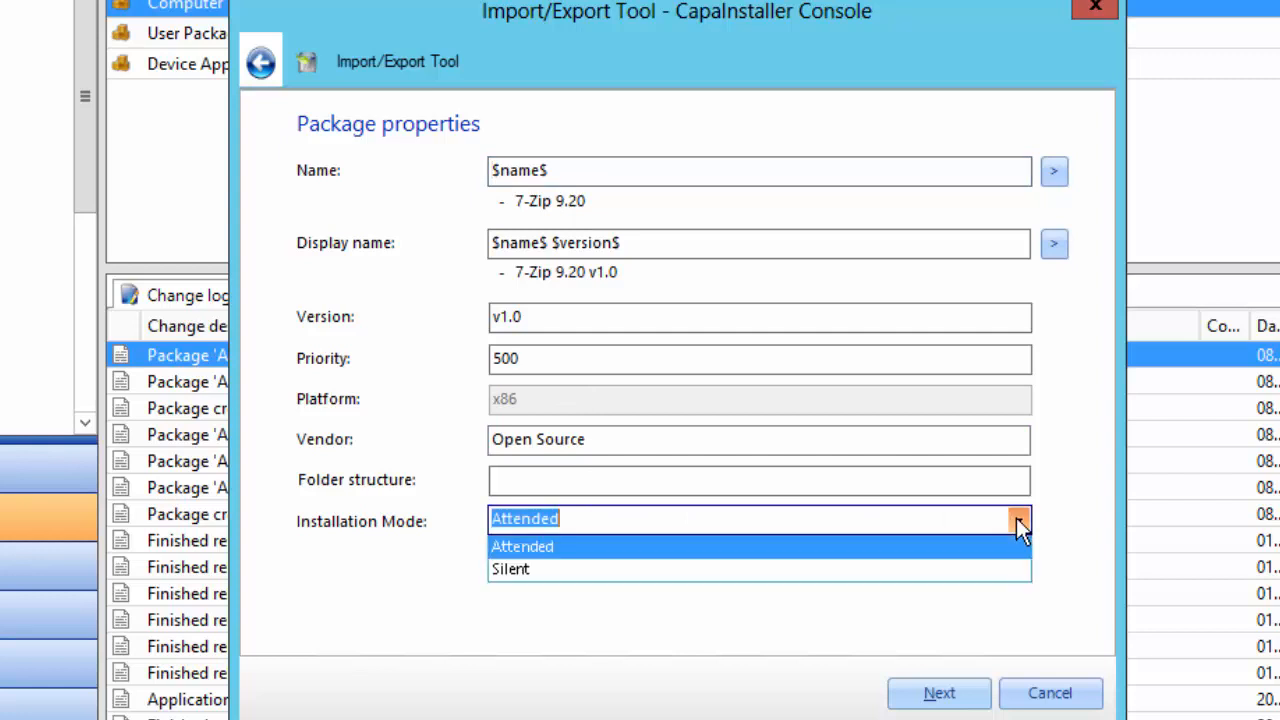
pyautogui.click(571, 547)
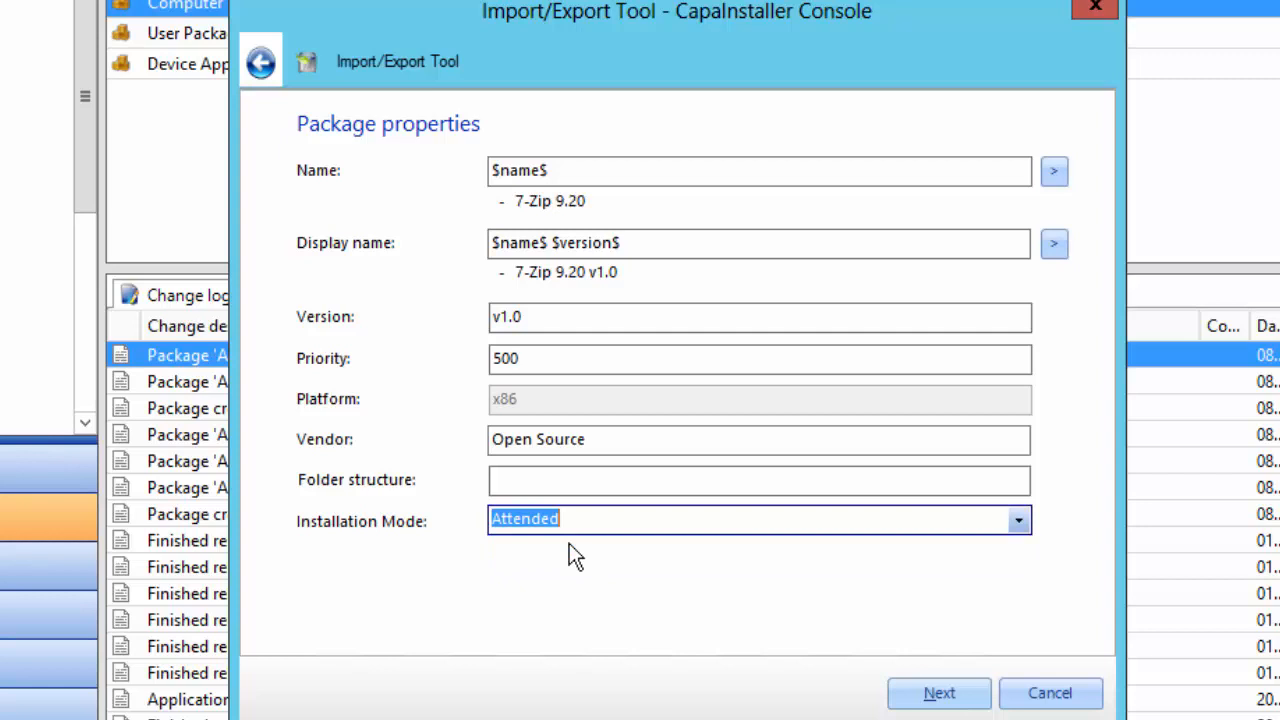
pyautogui.click(939, 693)
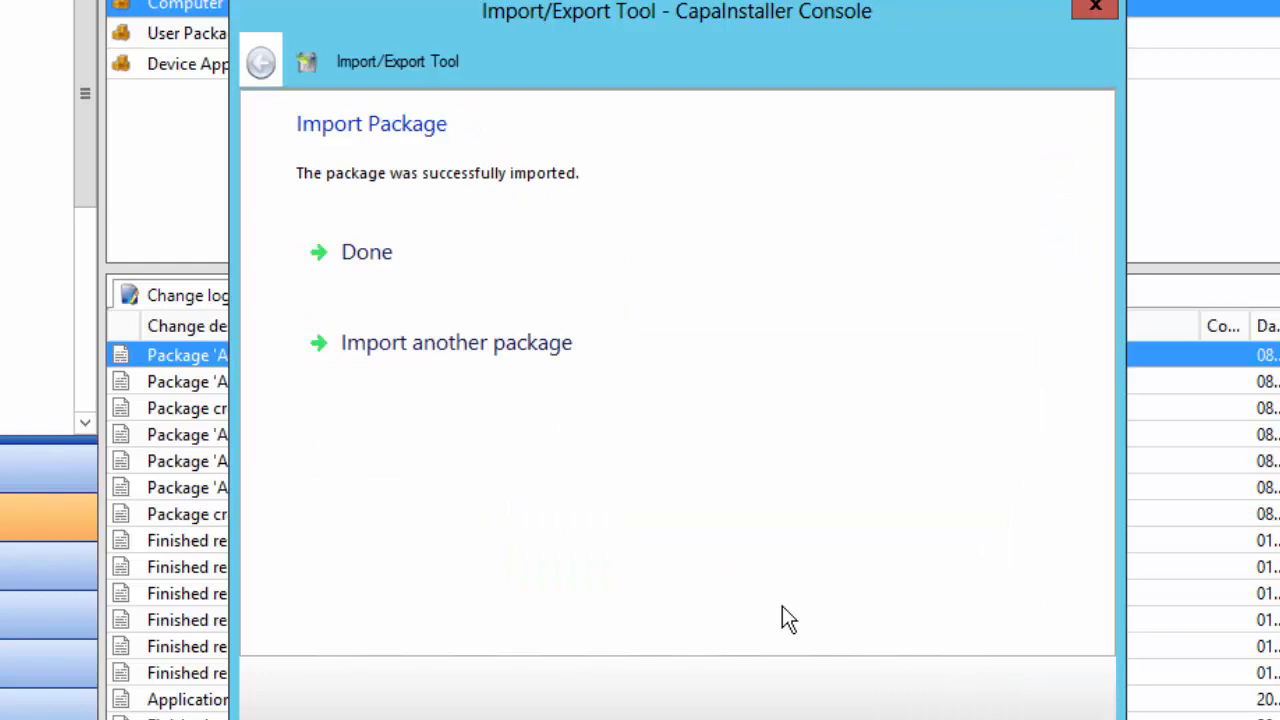
pyautogui.click(376, 281)
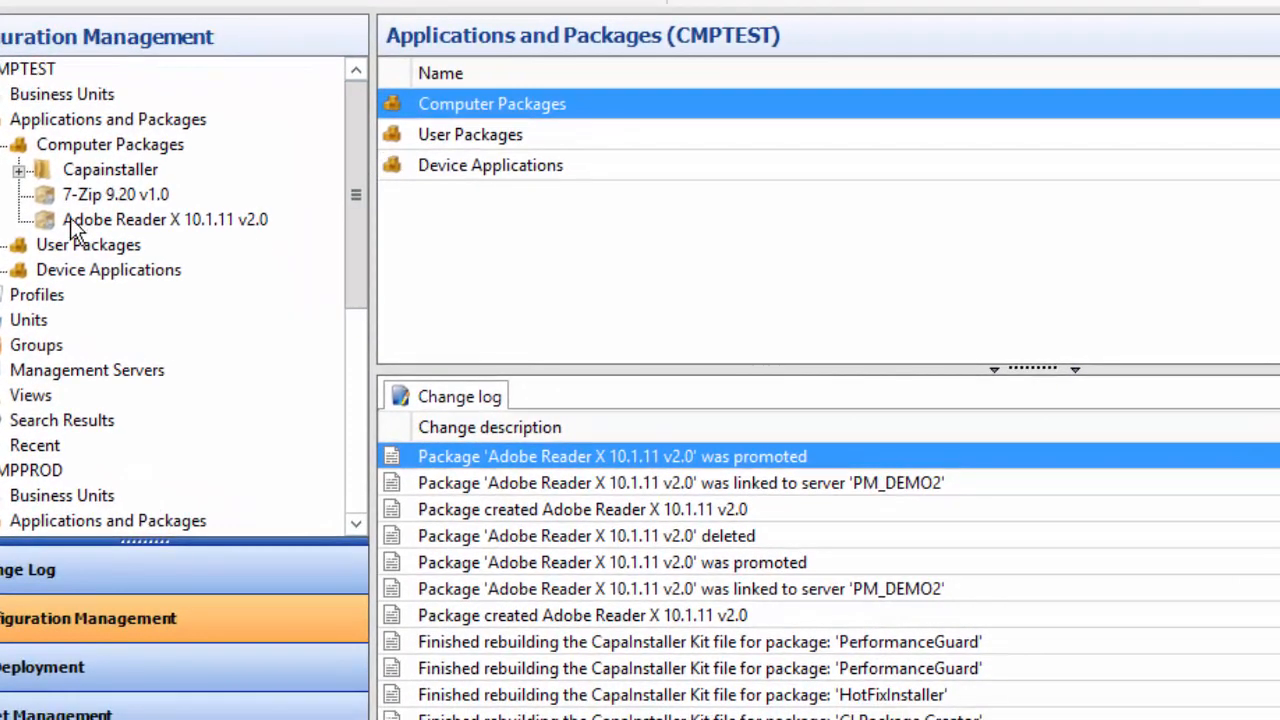
# Promote the 7-Zip 9.20 v1.0 package from CMPTEST to CMPPROD
pyautogui.click(104, 194)
pyautogui.rightClick(104, 194)
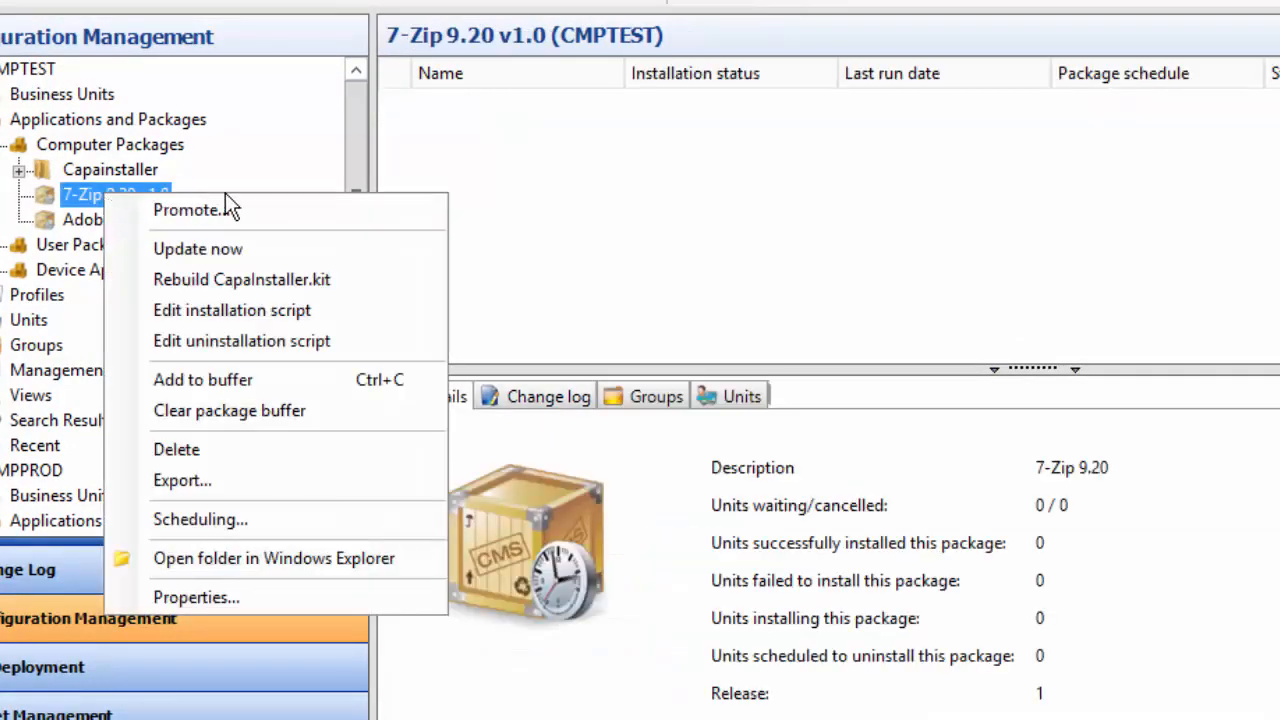
pyautogui.click(192, 209)
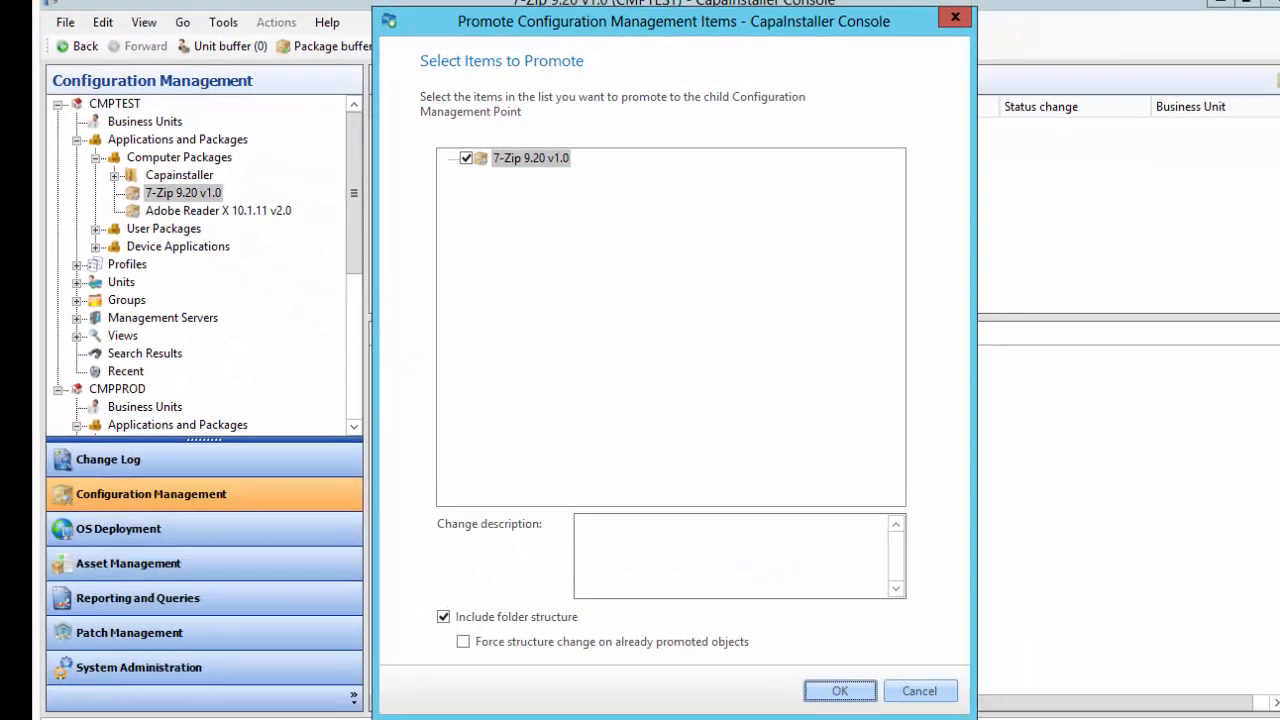
pyautogui.click(840, 691)
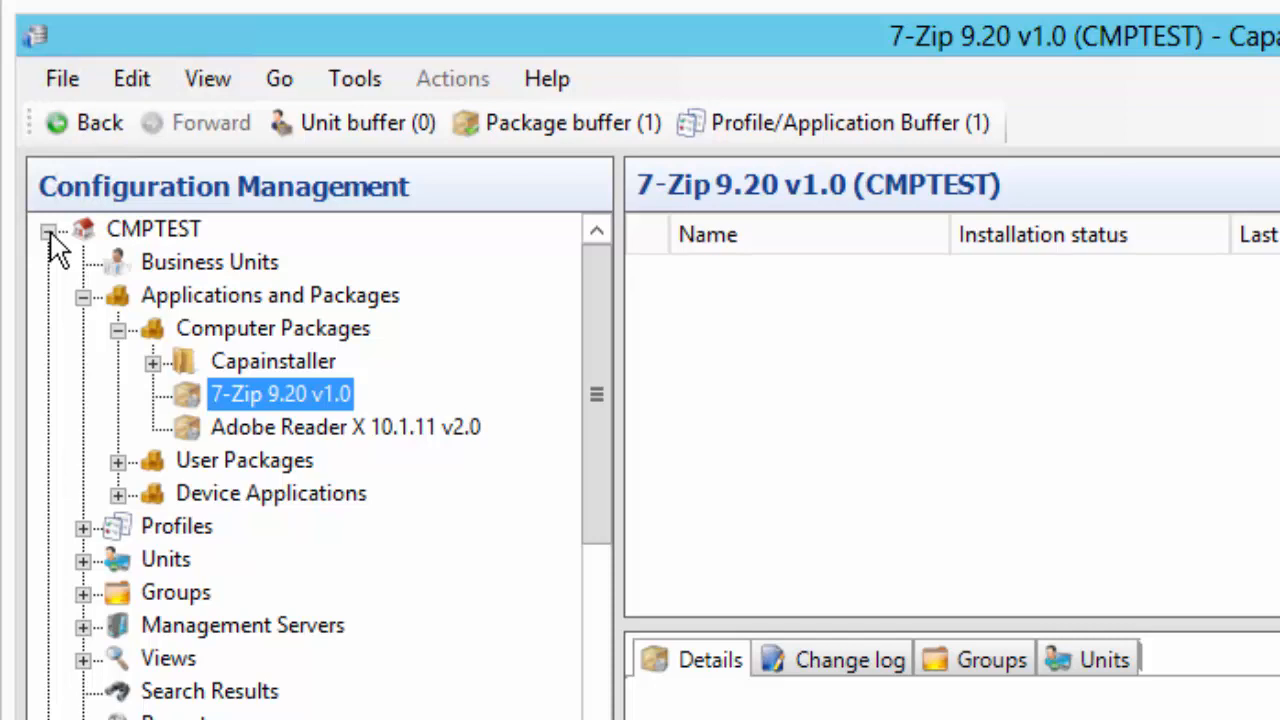
# Add the CMPPROD copy of 7-Zip 9.20 v1.0 to the package buffer
pyautogui.click(48, 231)
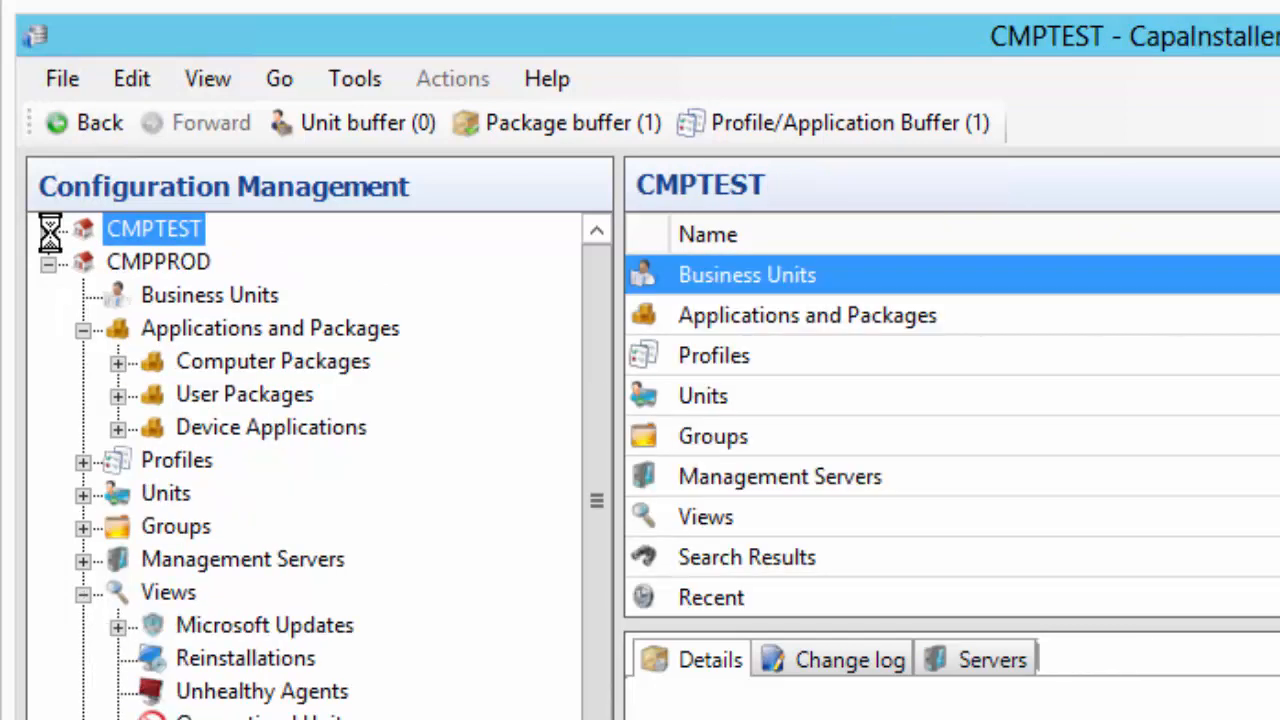
pyautogui.click(118, 364)
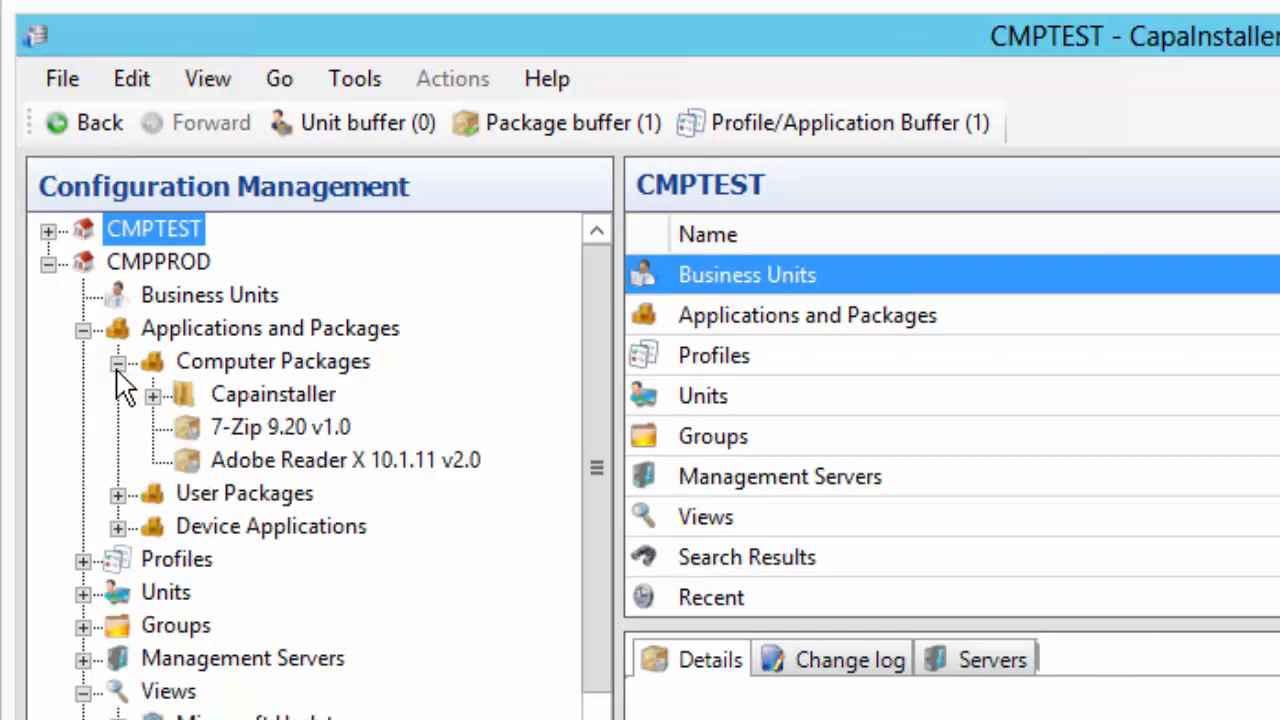
pyautogui.click(240, 429)
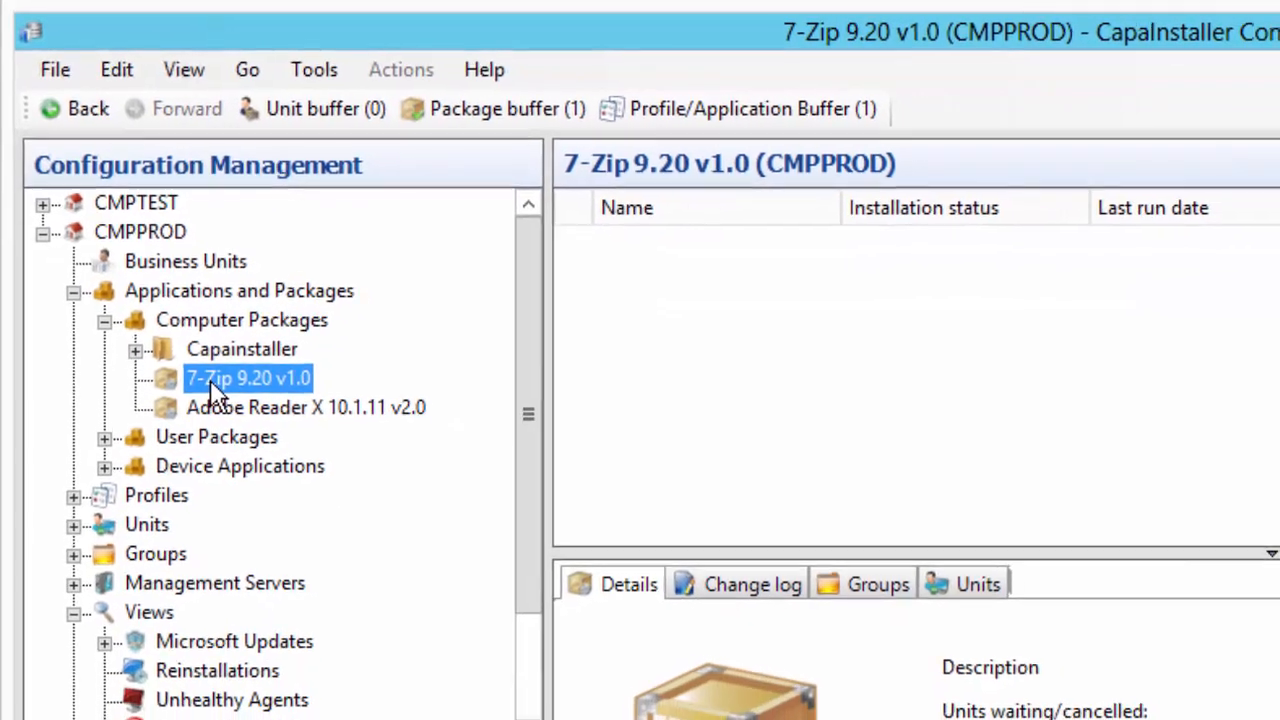
pyautogui.rightClick(208, 376)
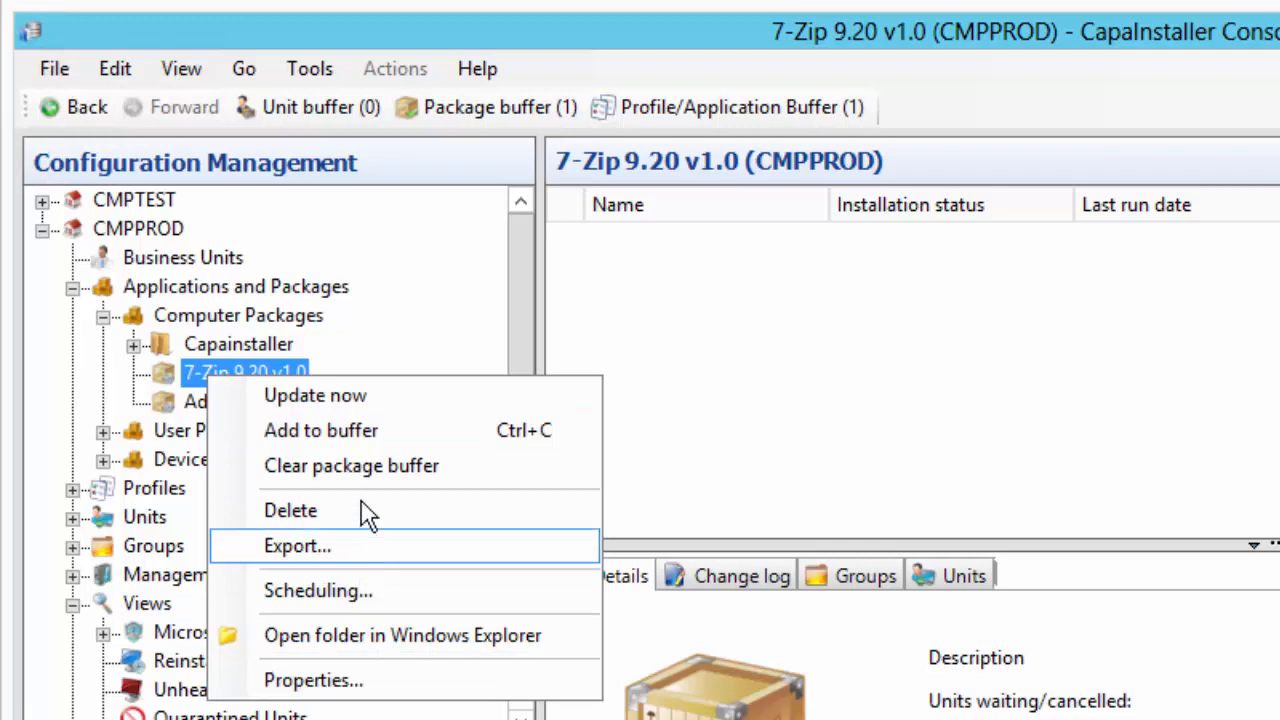
pyautogui.click(355, 432)
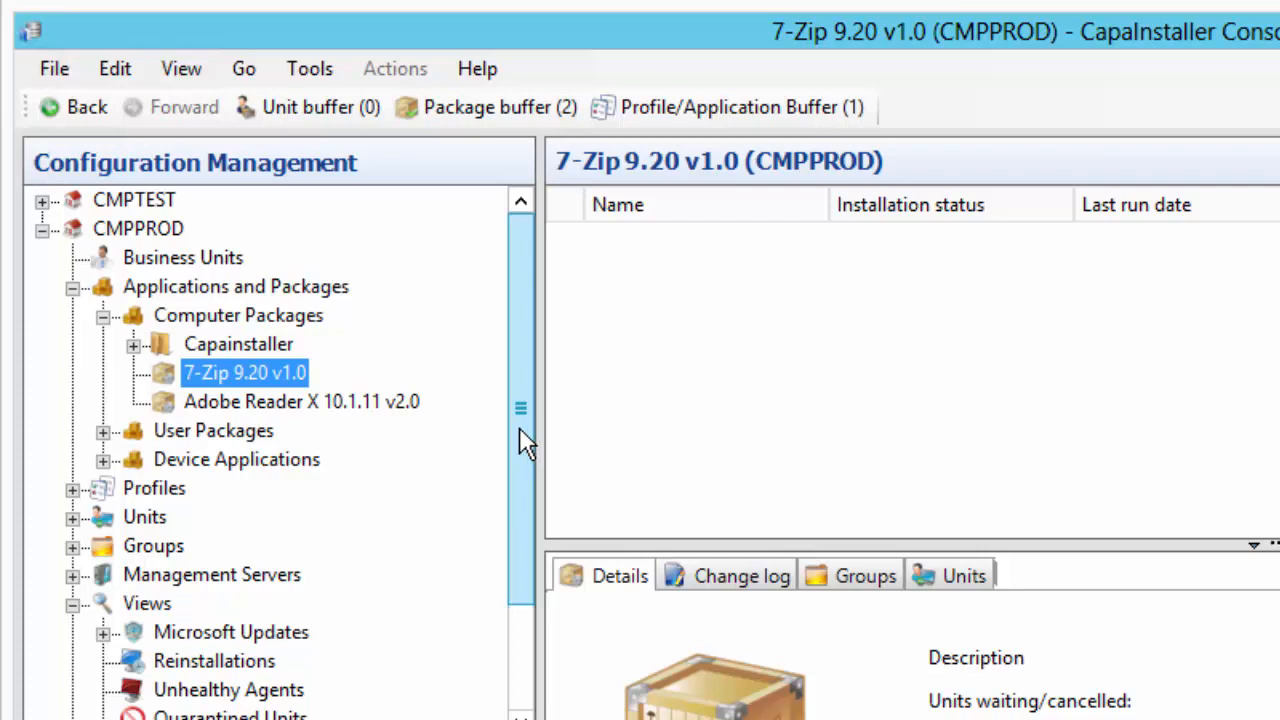
# Remove Adobe Reader X 10.1.11 v2.0 from the package buffer, leaving only 7-Zip
pyautogui.scroll(-1, 524, 441)
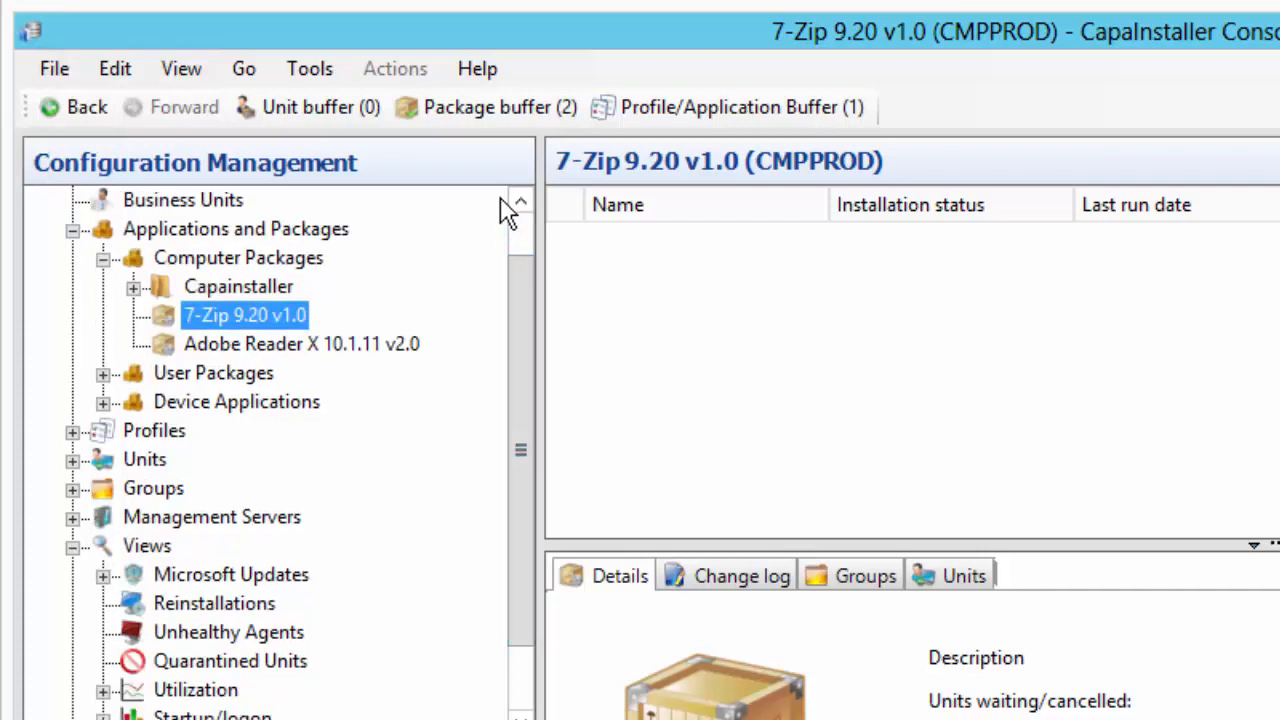
pyautogui.click(495, 107)
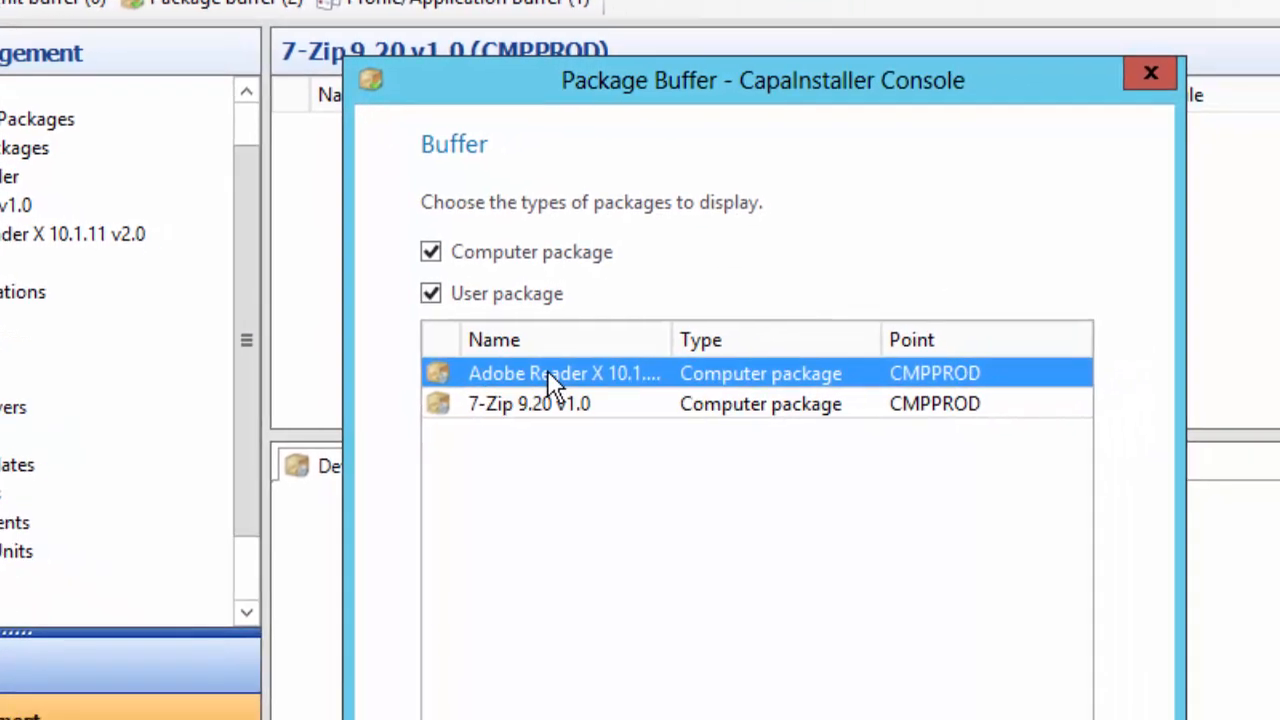
pyautogui.rightClick(547, 371)
pyautogui.click(636, 392)
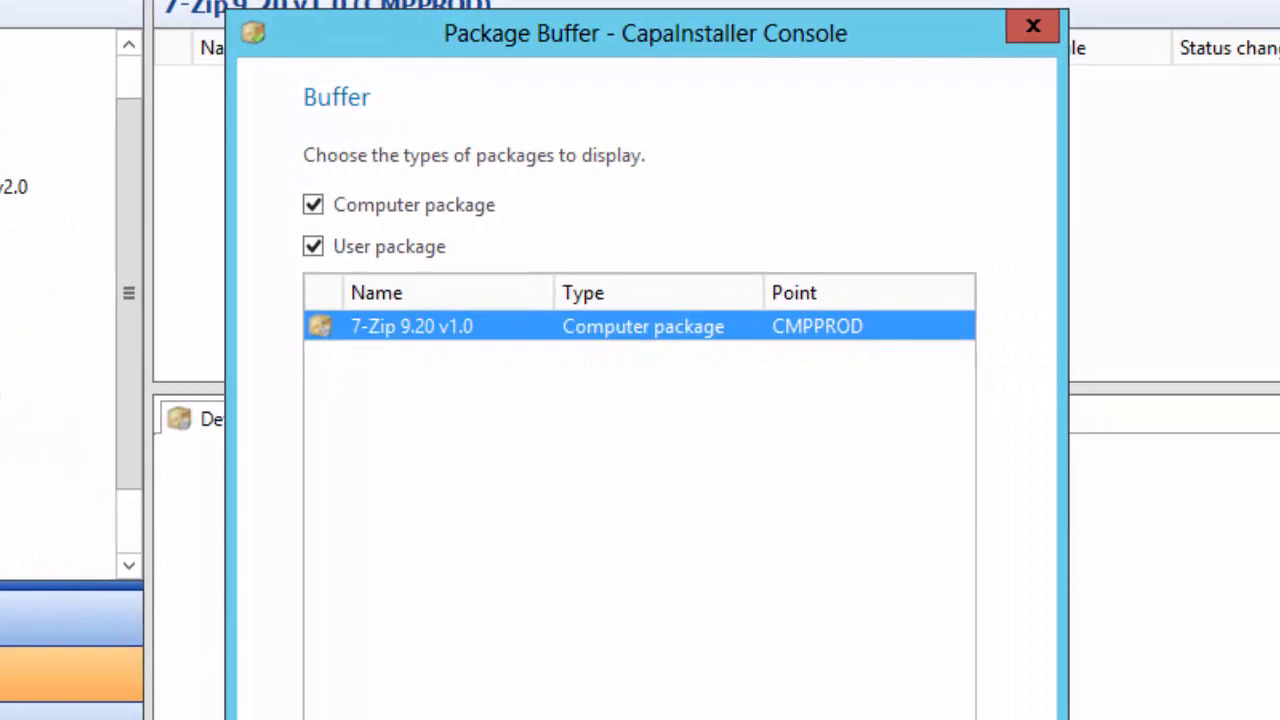
pyautogui.press('Escape')
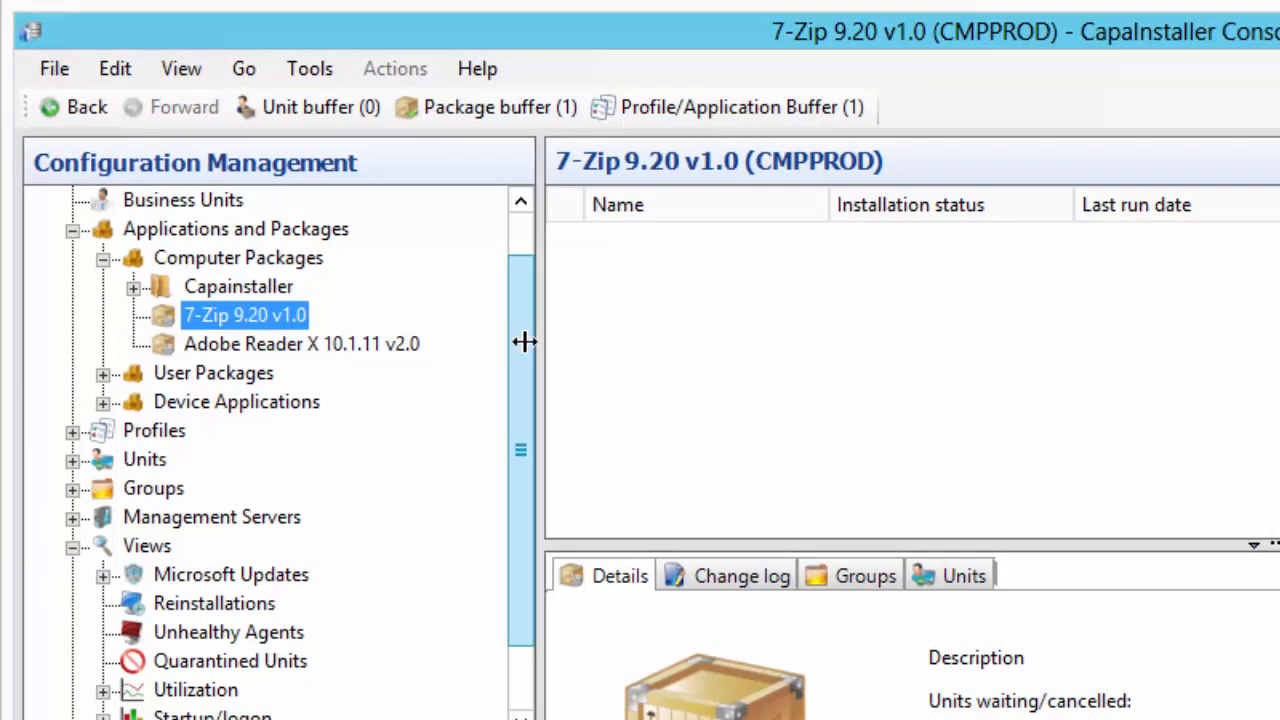
# Expand CMPPROD's Units and open computer MGSPC01 to list its installed packages
pyautogui.click(72, 460)
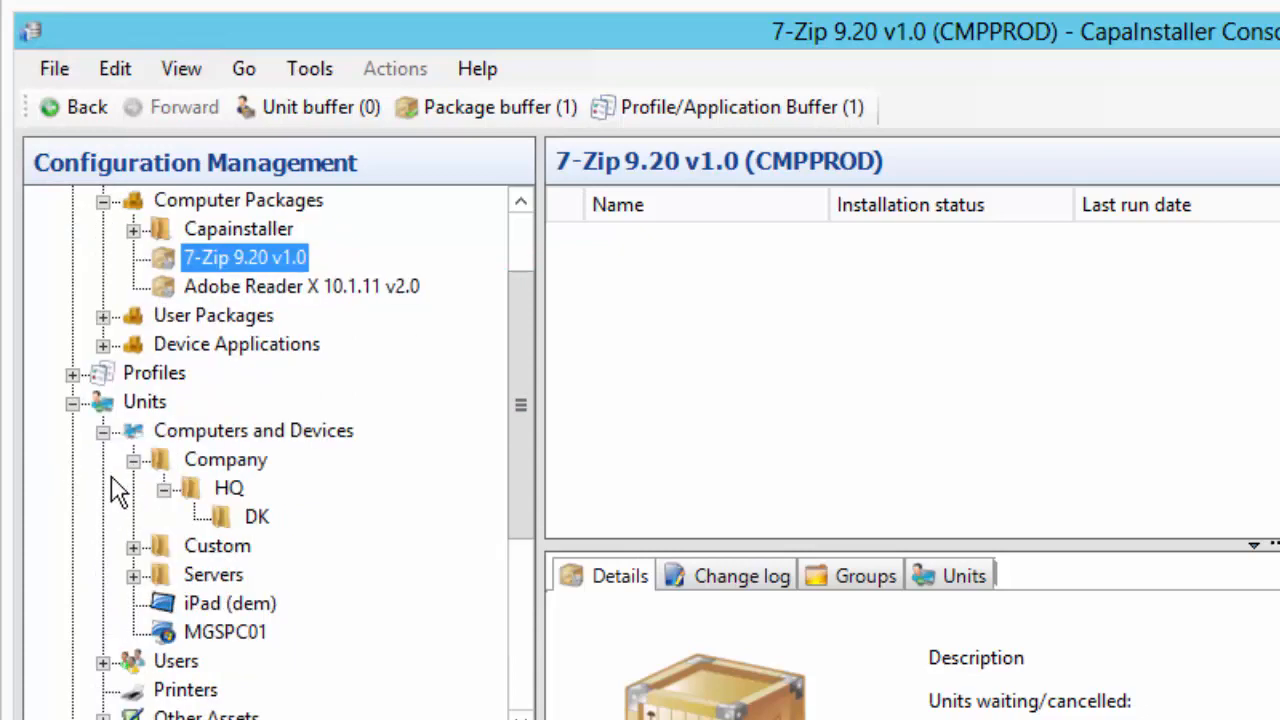
pyautogui.click(210, 632)
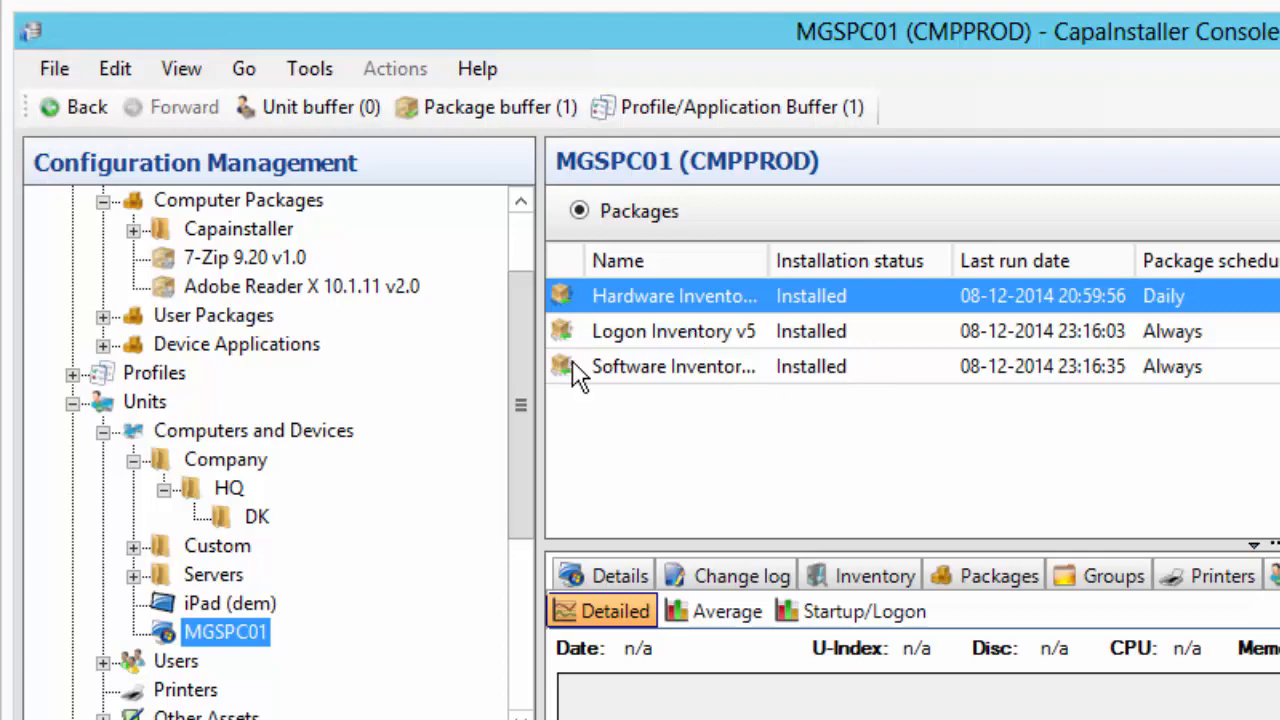
pyautogui.moveTo(514, 385); pyautogui.dragTo(522, 441)
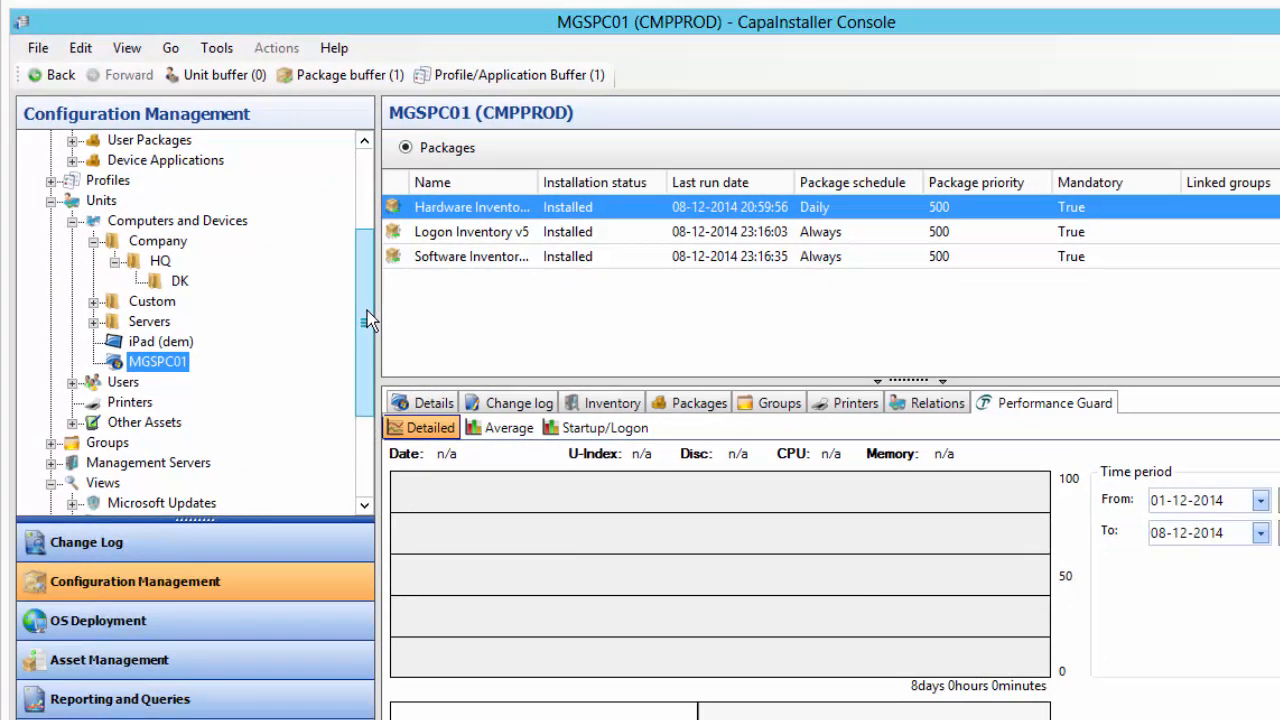
# Paste the buffered 7-Zip 9.20 v1.0 package onto MGSPC01 and confirm the assignment
pyautogui.click(158, 341)
pyautogui.rightClick(150, 343)
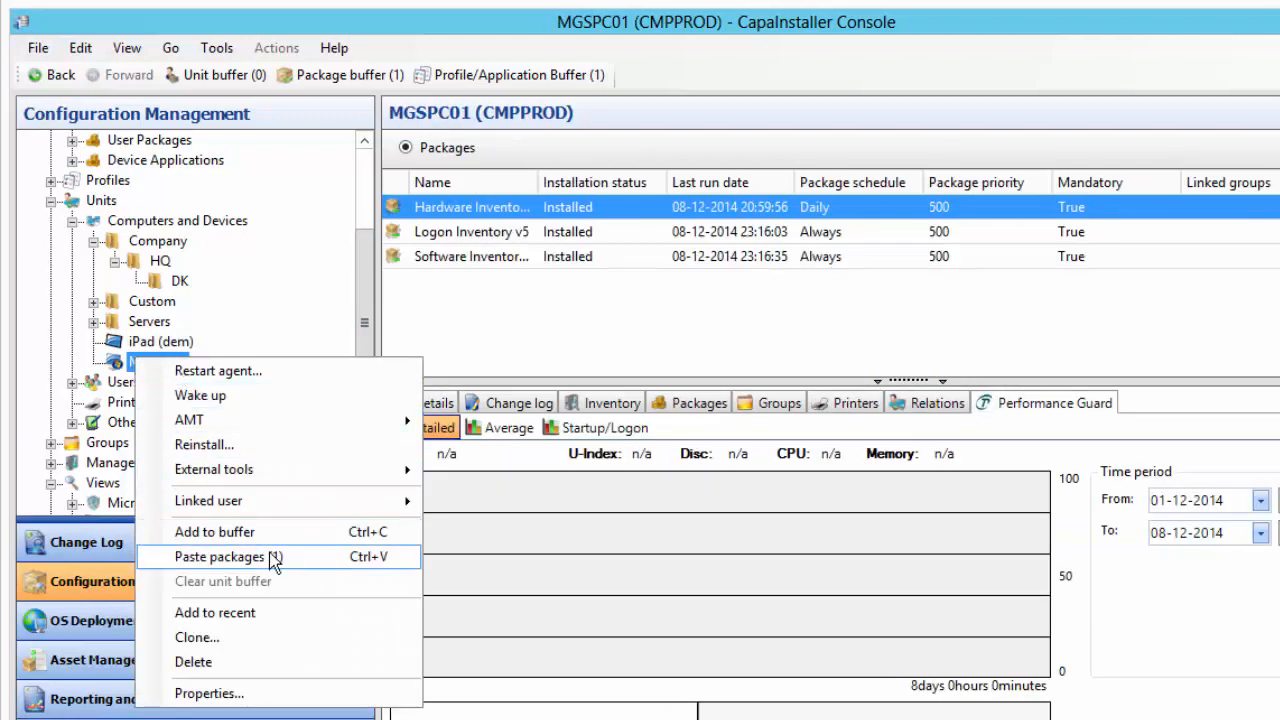
pyautogui.click(298, 558)
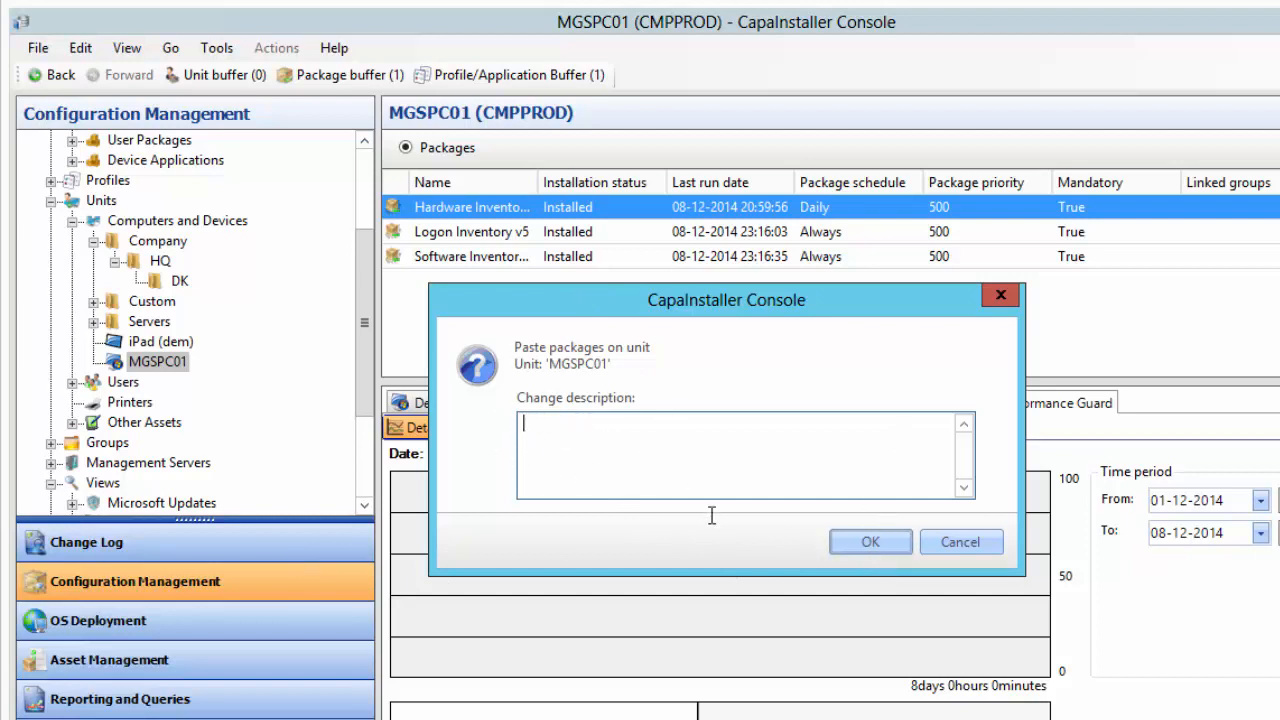
pyautogui.click(871, 542)
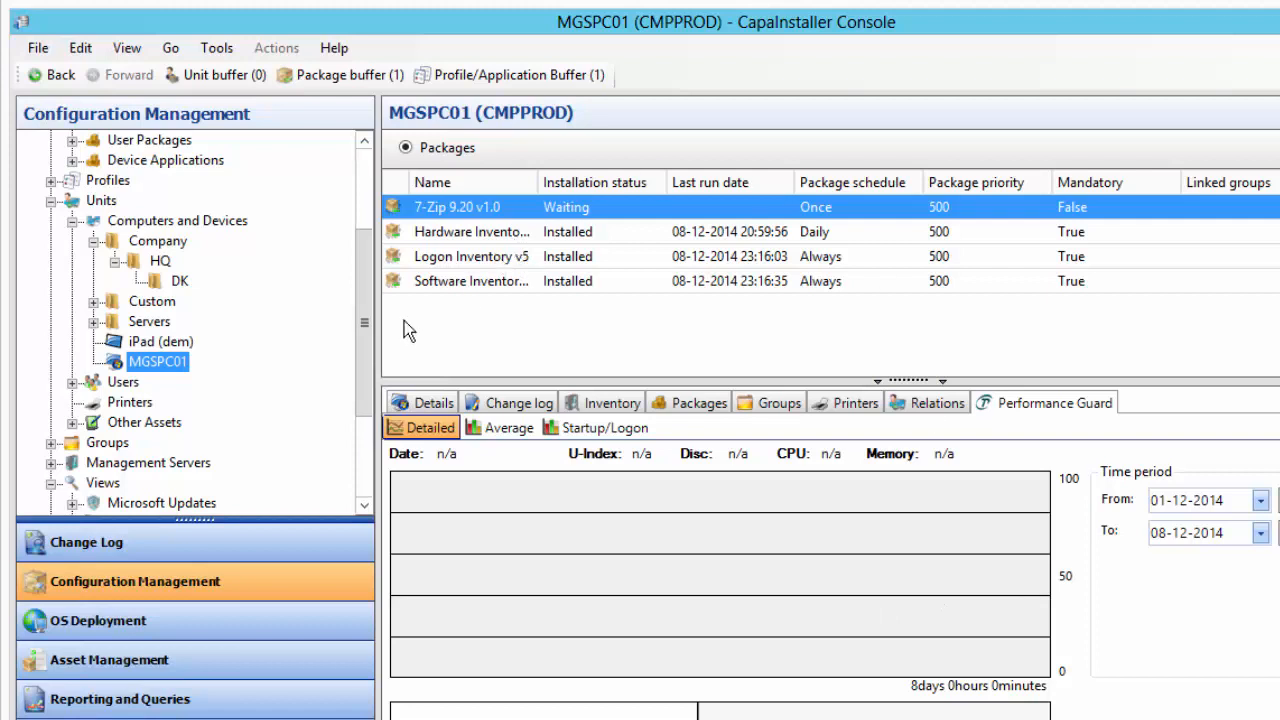
# Restart the CapaInstaller agent on MGSPC01, then close the Agent Restart window
pyautogui.rightClick(157, 364)
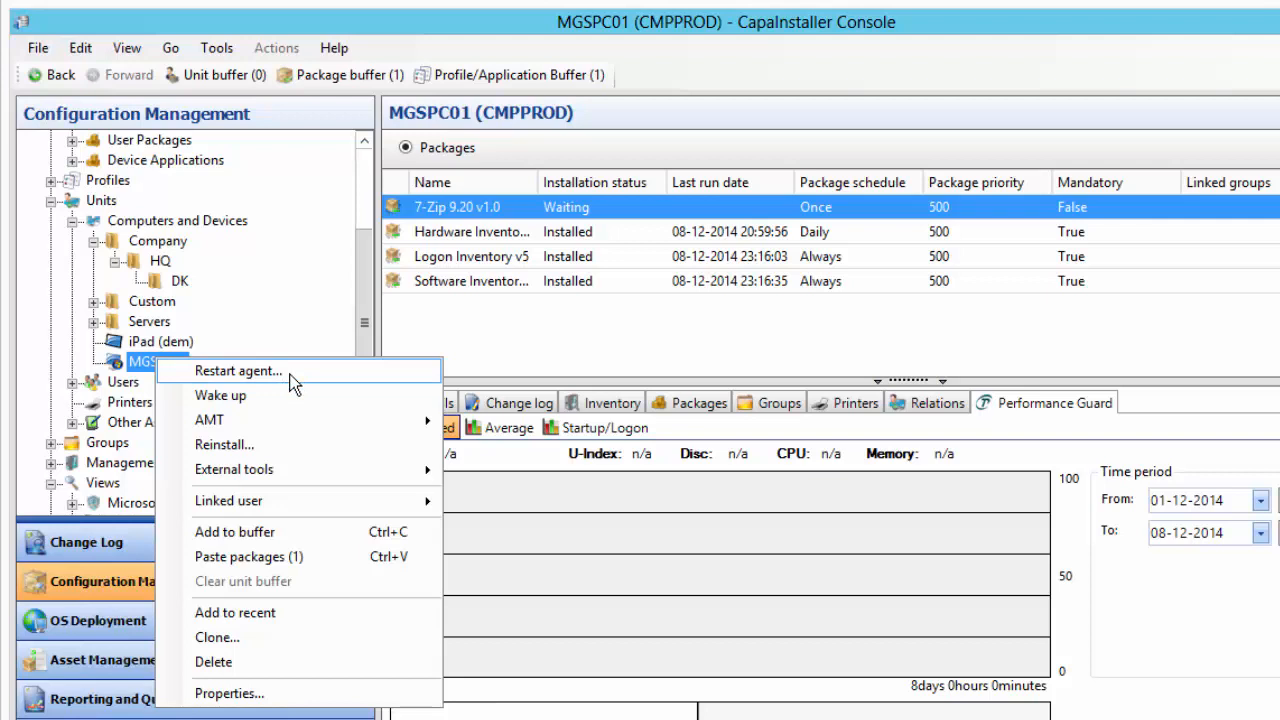
pyautogui.click(340, 378)
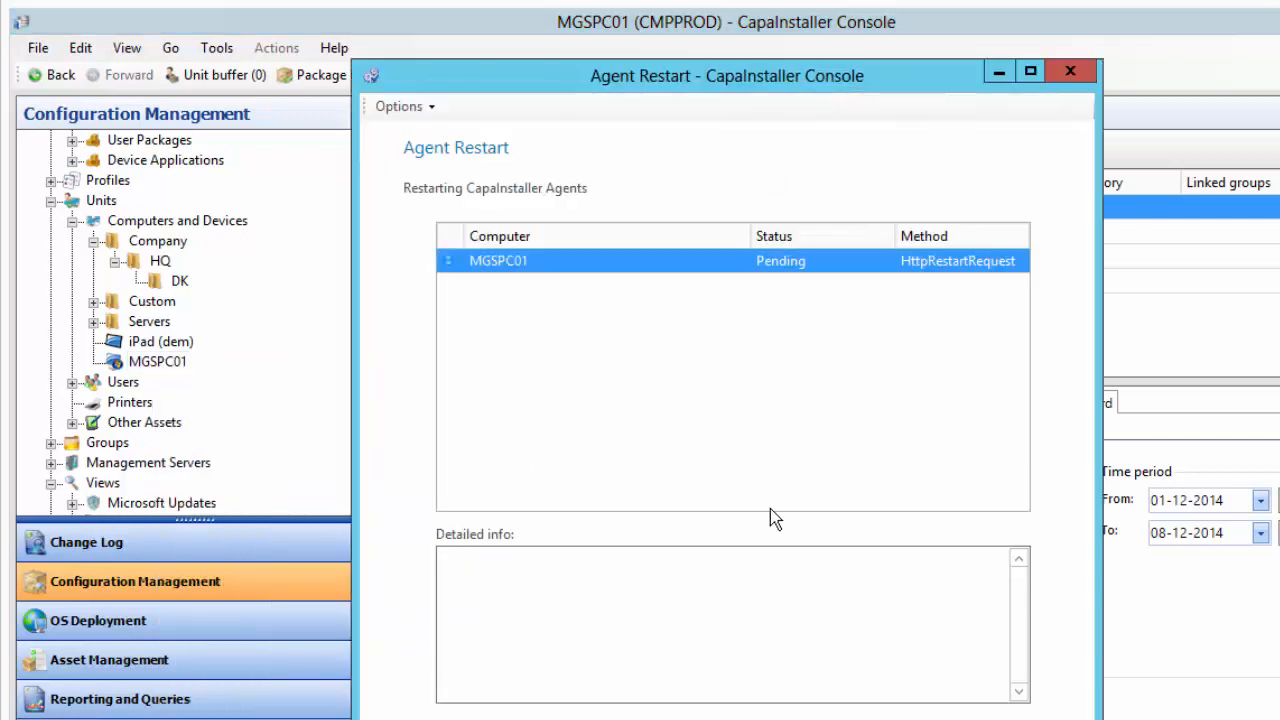
pyautogui.click(1070, 76)
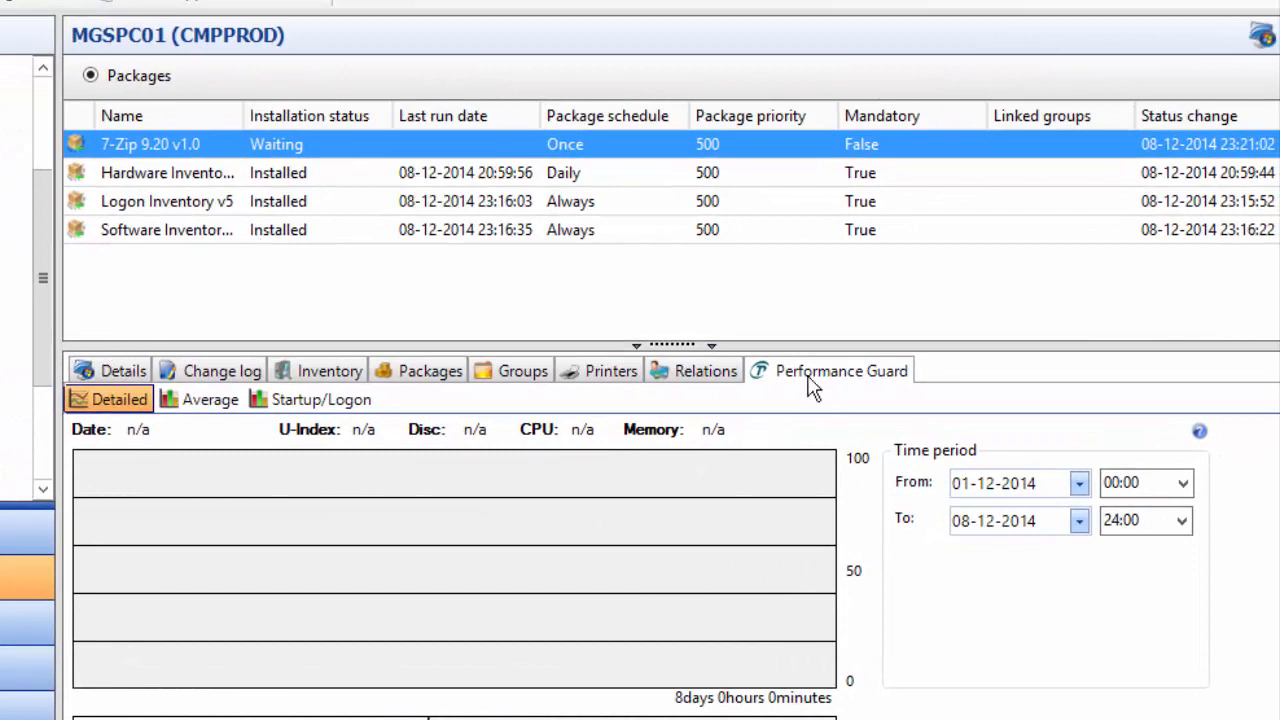
# Show MGSPC01's Details tab, then its Change log tab
pyautogui.click(121, 378)
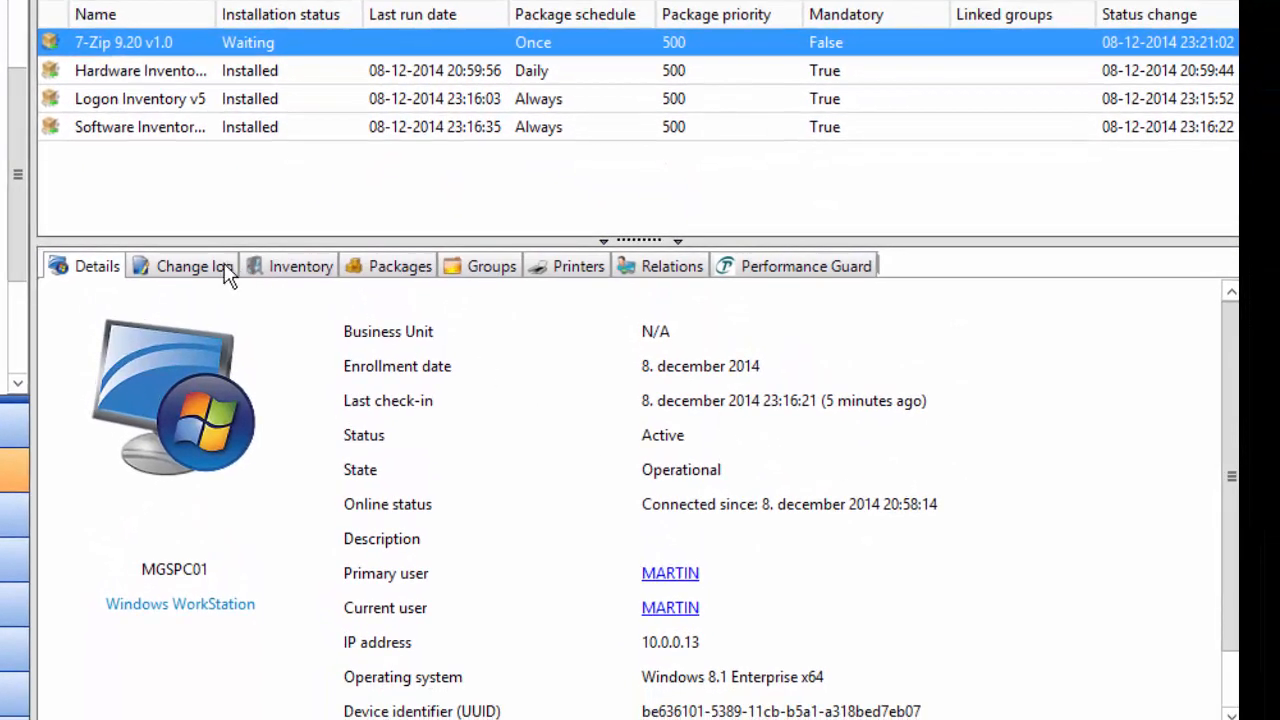
pyautogui.click(193, 266)
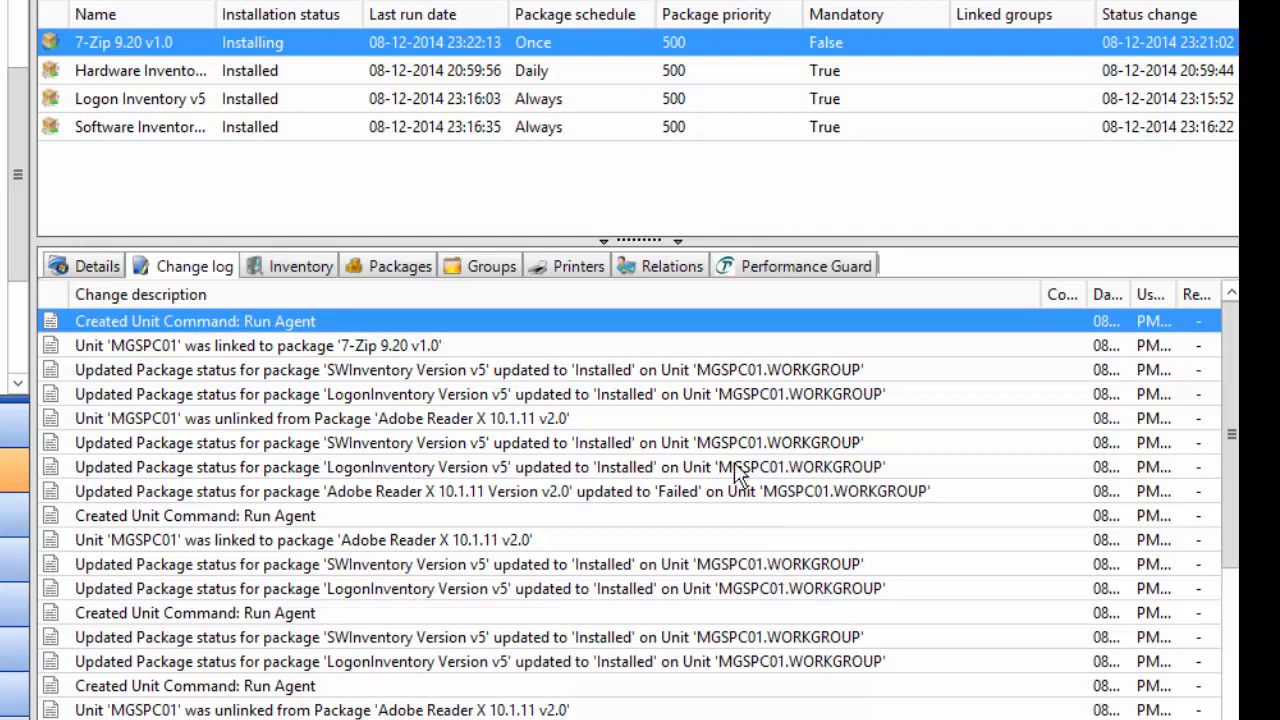
# Open MGSPC01's Inventory and browse its hardware entries, such as the BIOS version
pyautogui.click(298, 272)
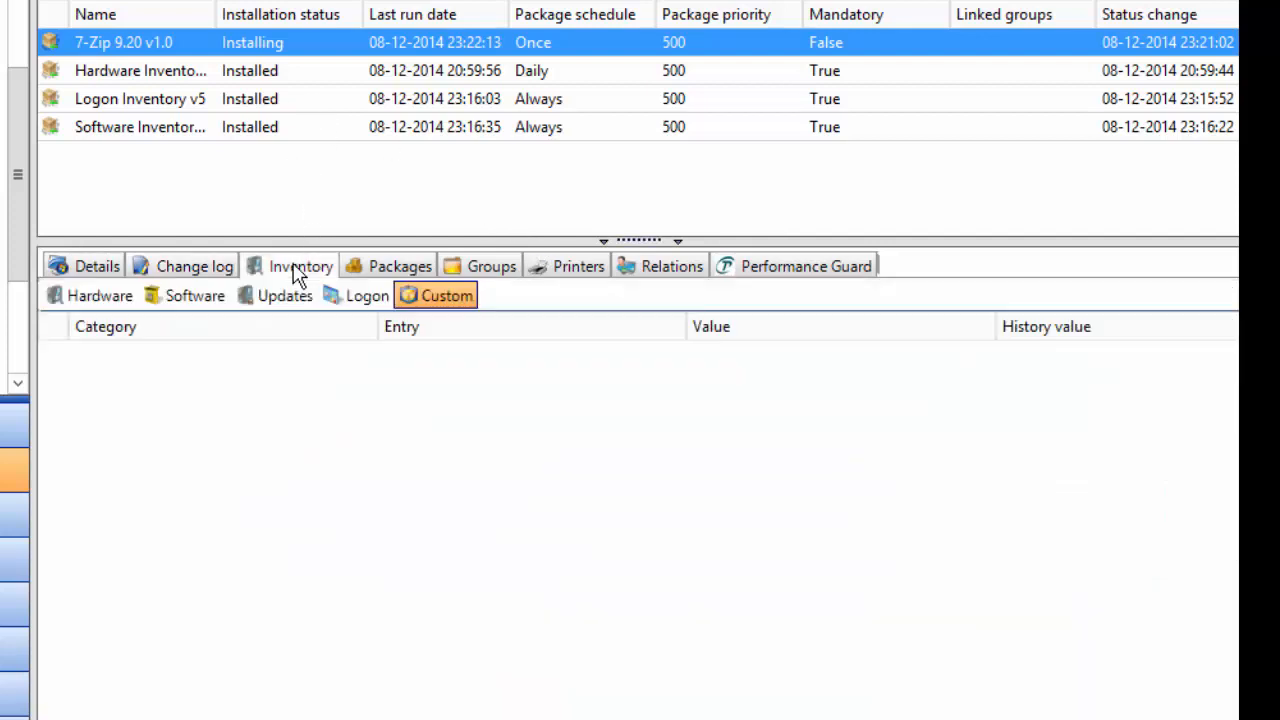
pyautogui.click(85, 300)
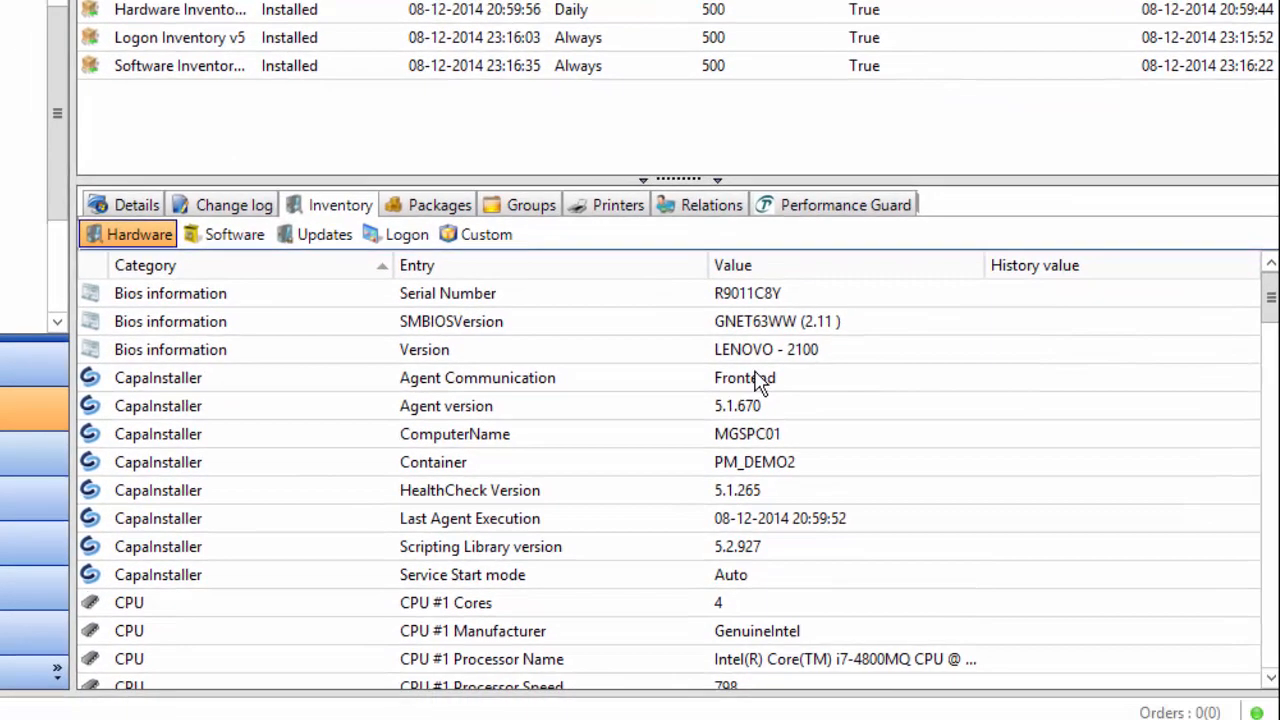
pyautogui.click(640, 412)
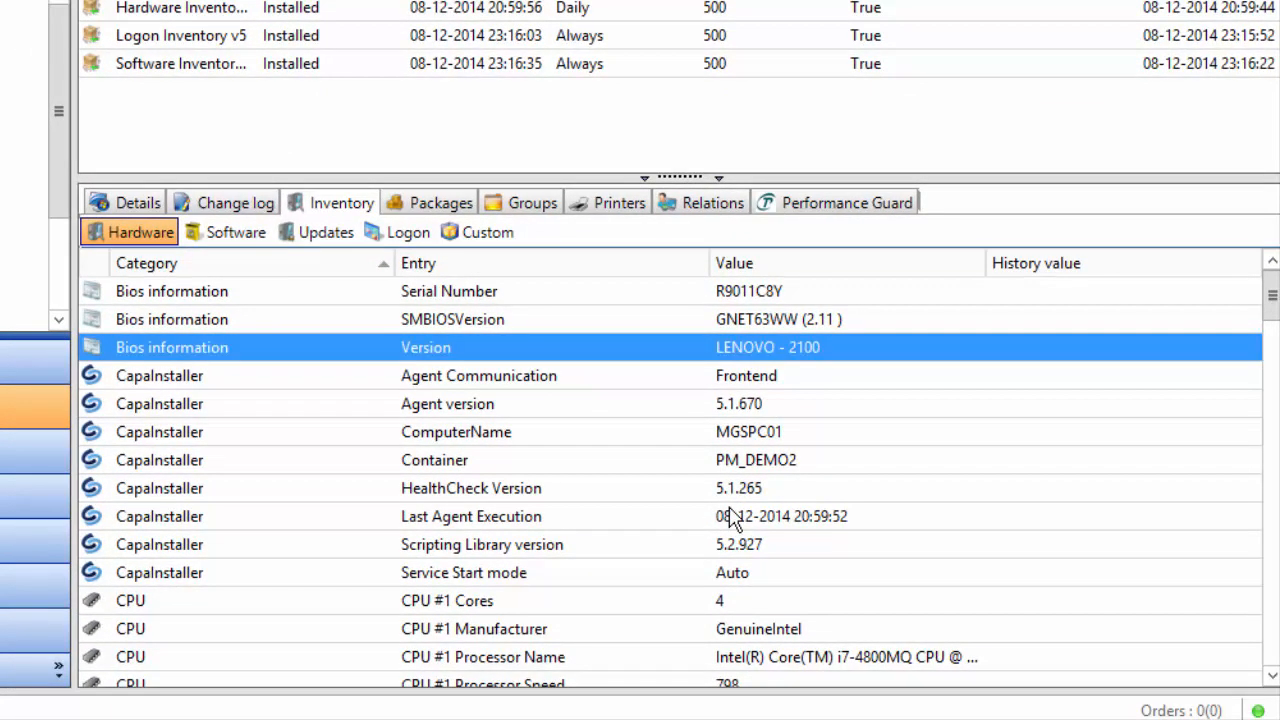
pyautogui.scroll(-3, 730, 518)
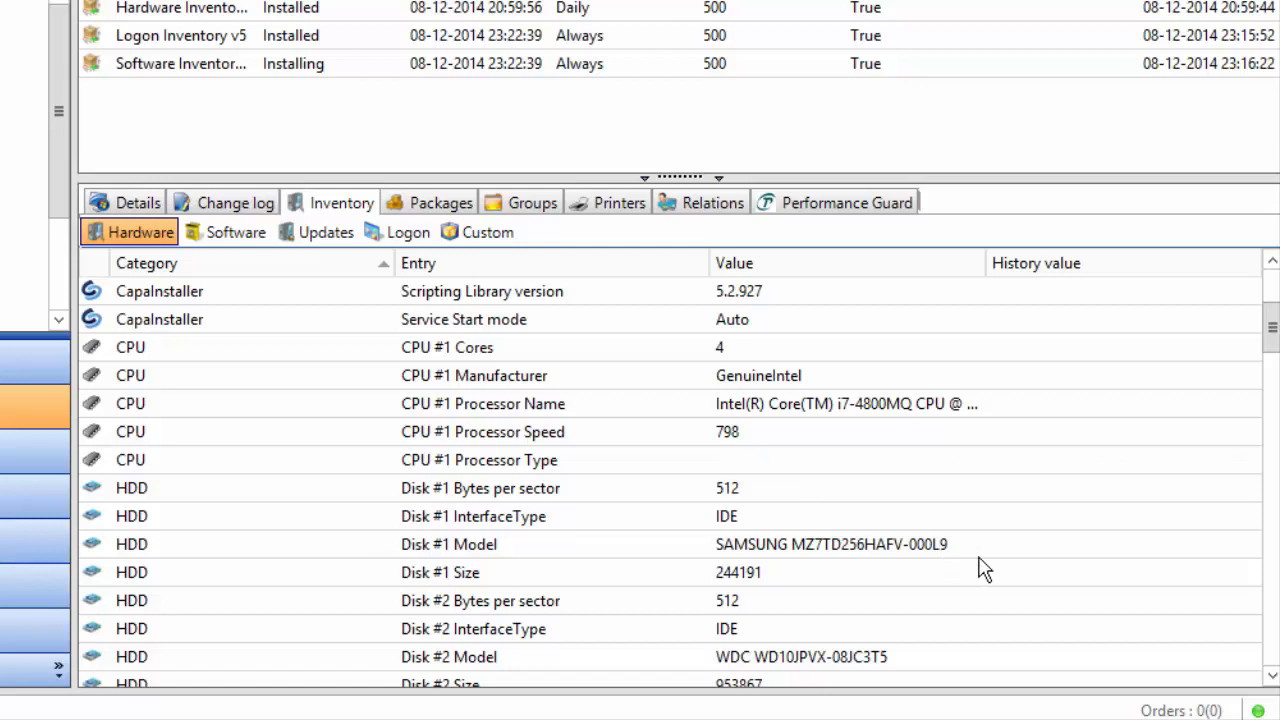
pyautogui.moveTo(1273, 335); pyautogui.dragTo(1257, 425)
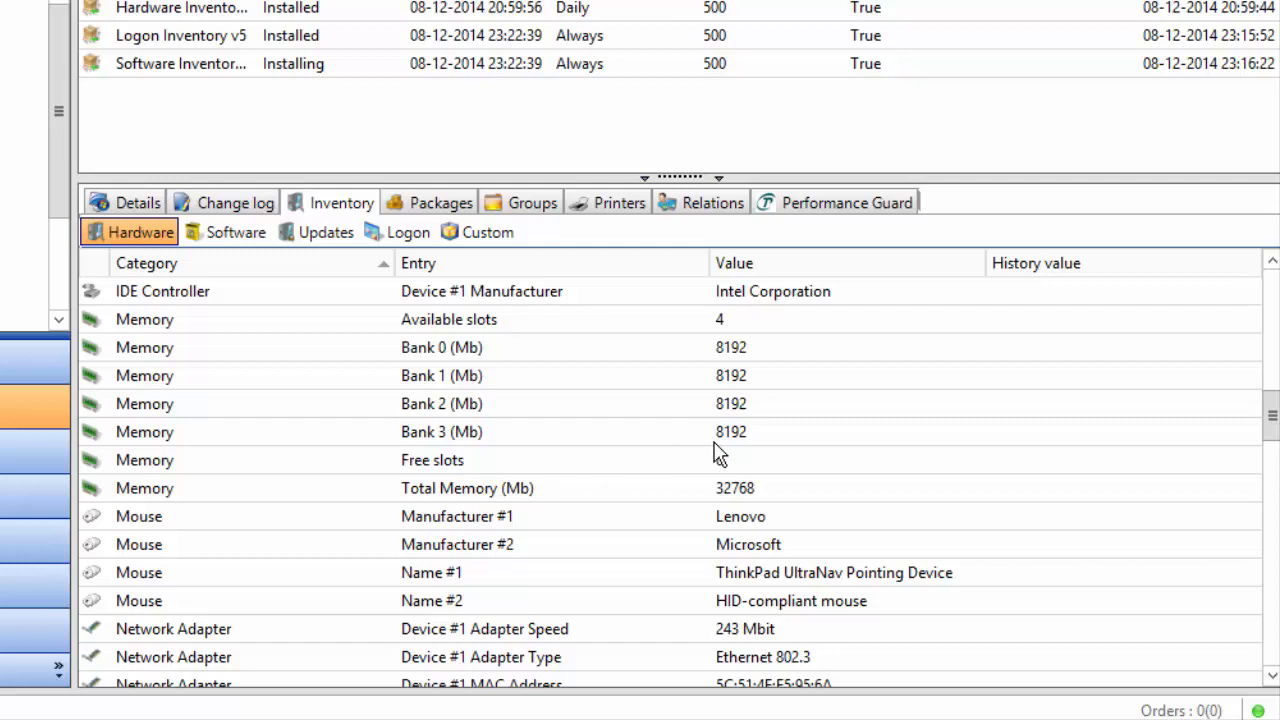
# Check the software, updates and logon inventories, then list the computer's linked packages
pyautogui.click(236, 232)
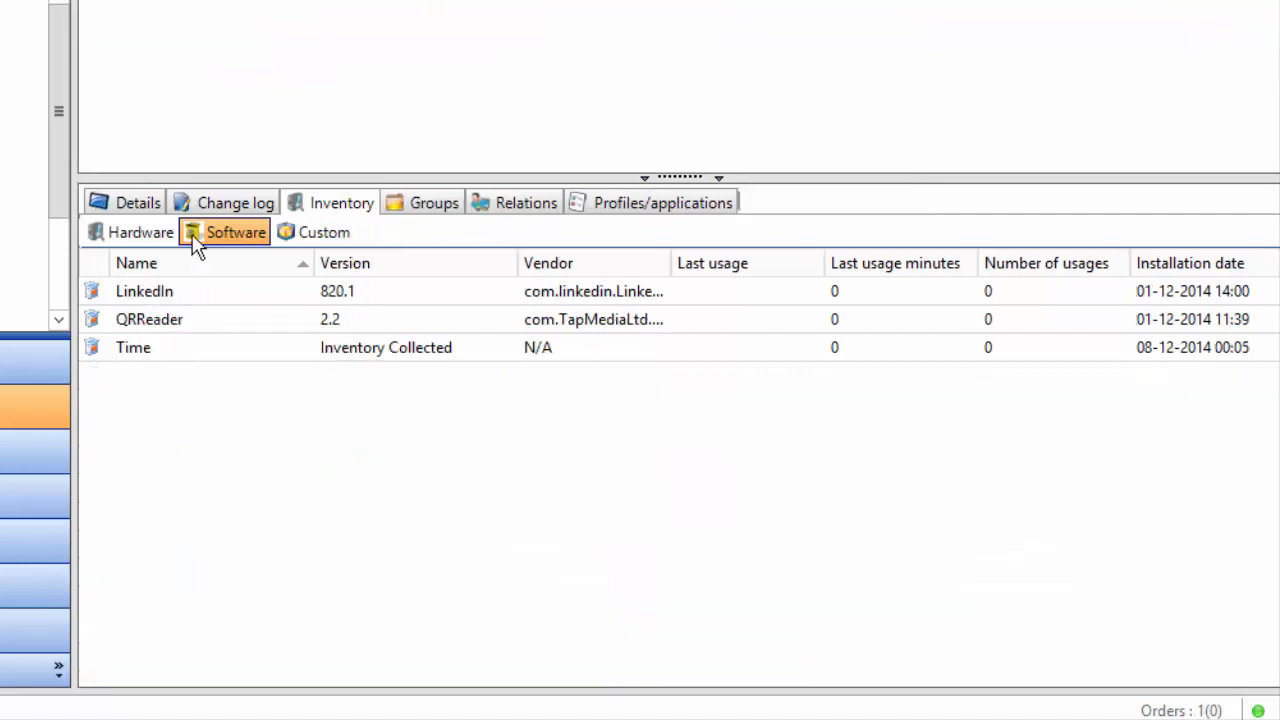
pyautogui.click(194, 234)
pyautogui.click(112, 238)
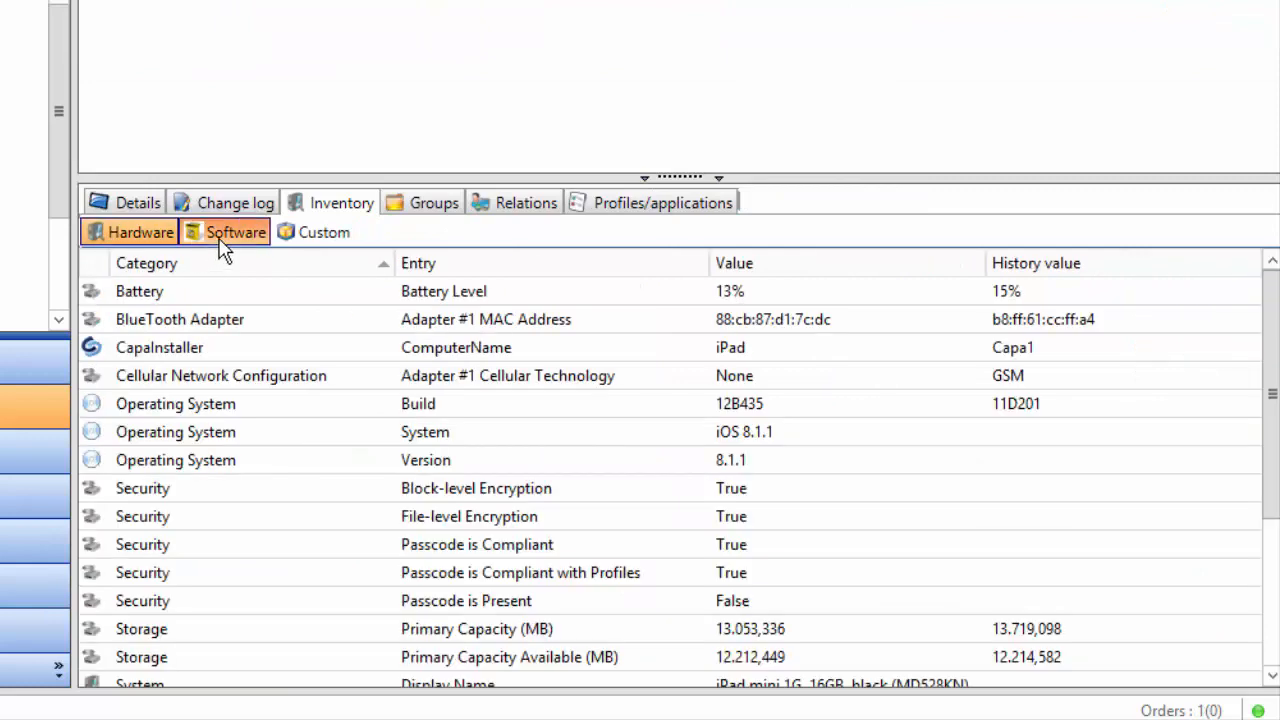
pyautogui.click(207, 232)
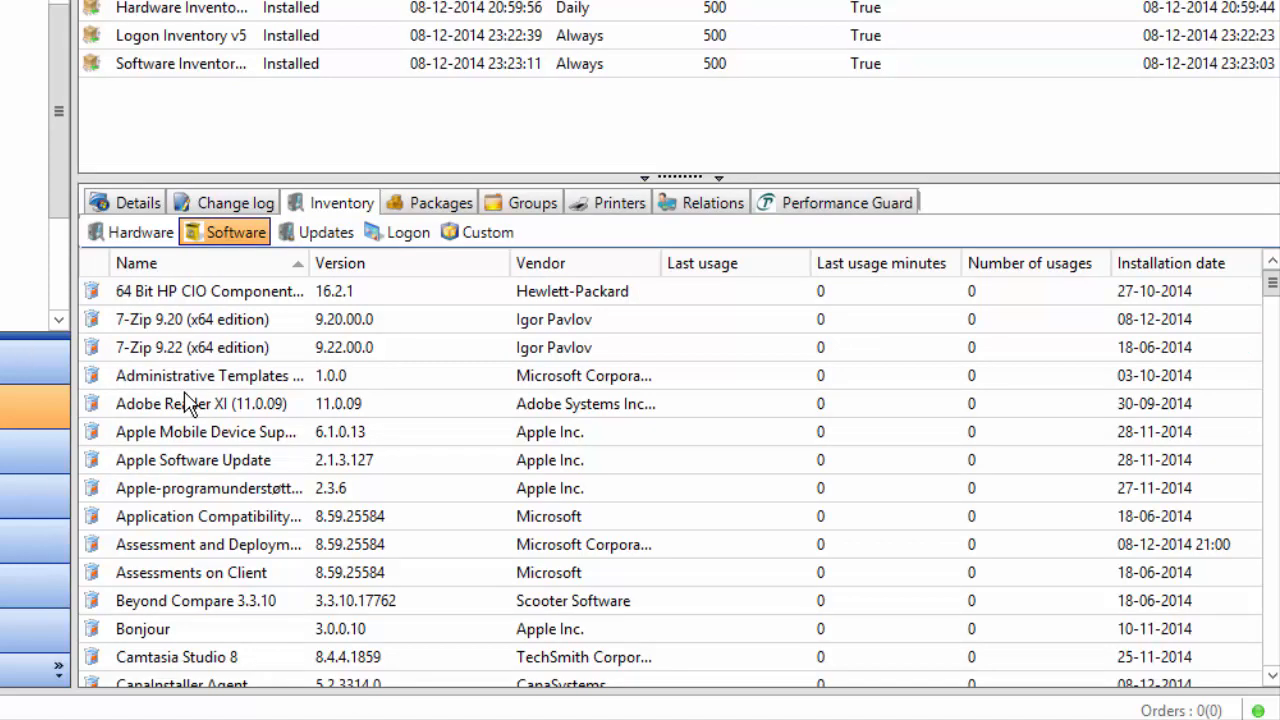
pyautogui.click(335, 236)
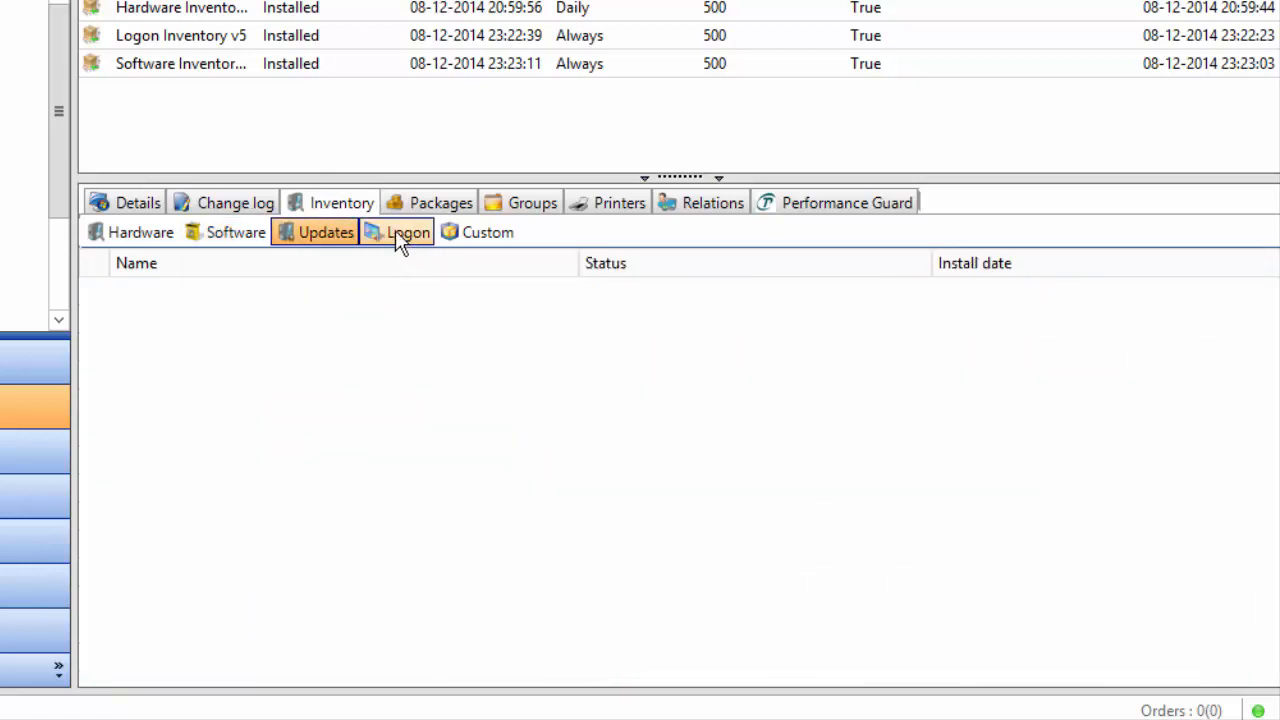
pyautogui.click(398, 232)
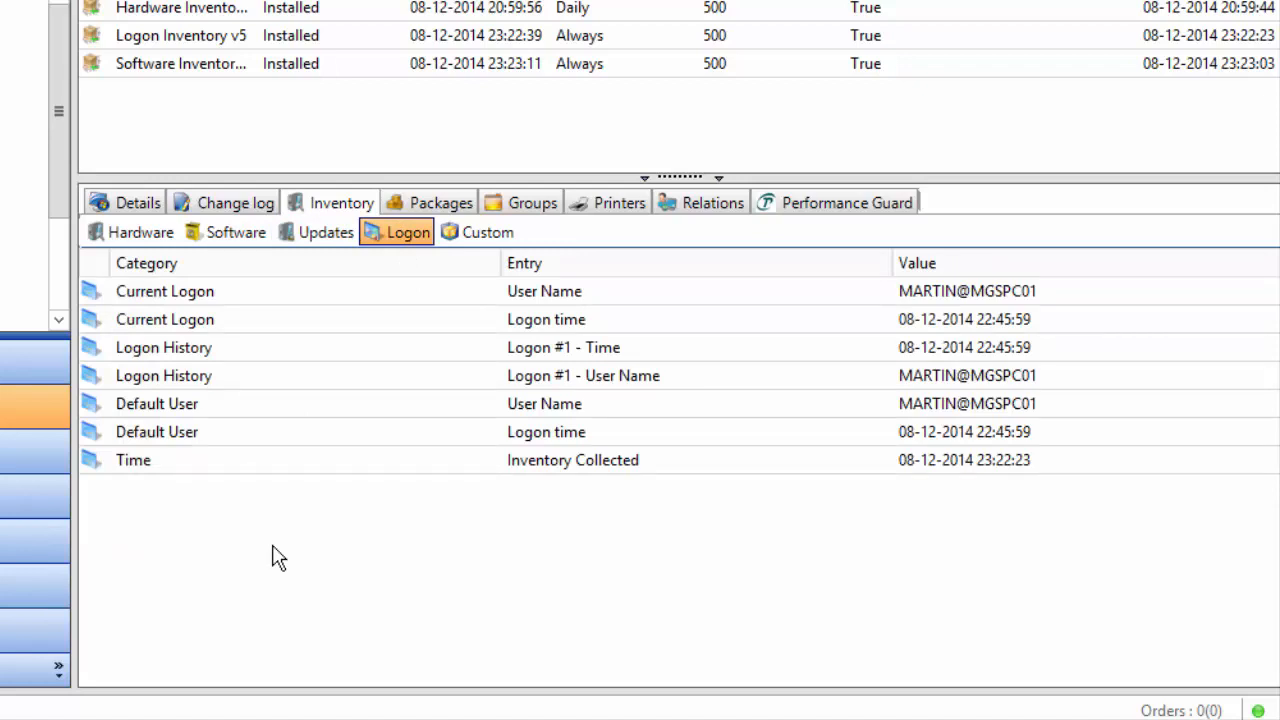
pyautogui.click(455, 203)
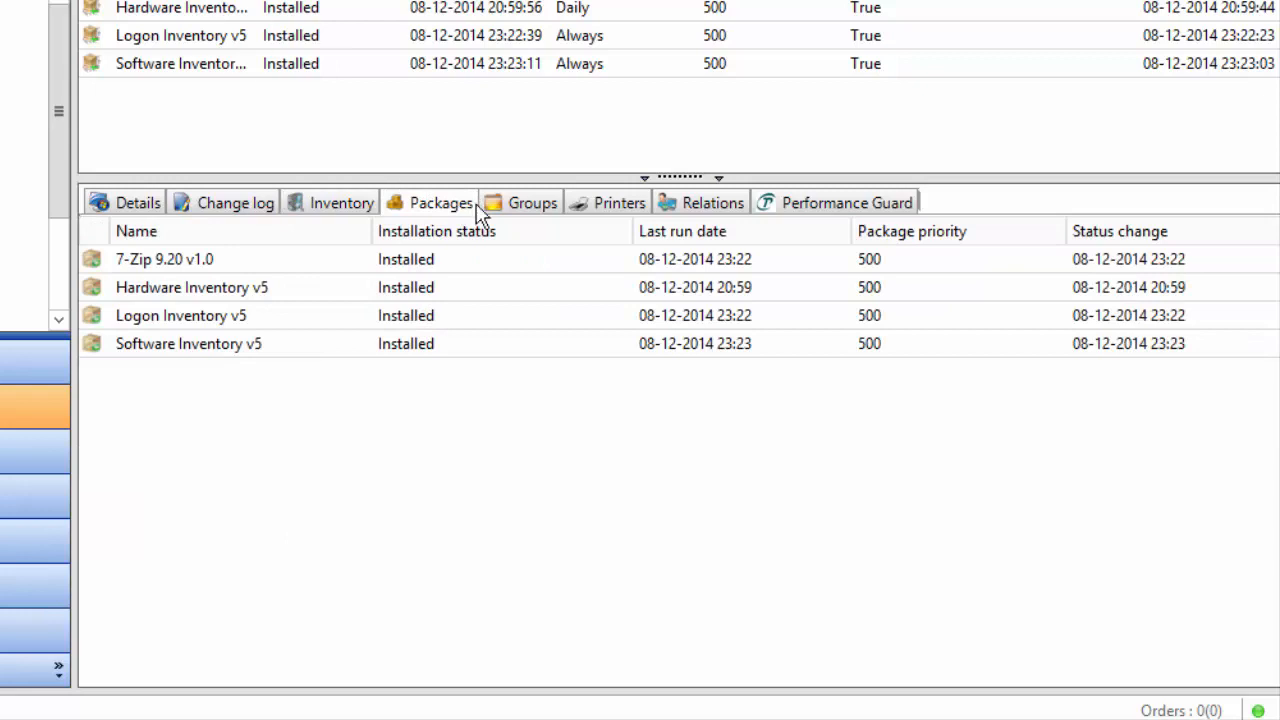
# Review MGSPC01's Groups, Printers and Relations tabs, ending on its Performance Guard charts showing n/a values
pyautogui.click(515, 208)
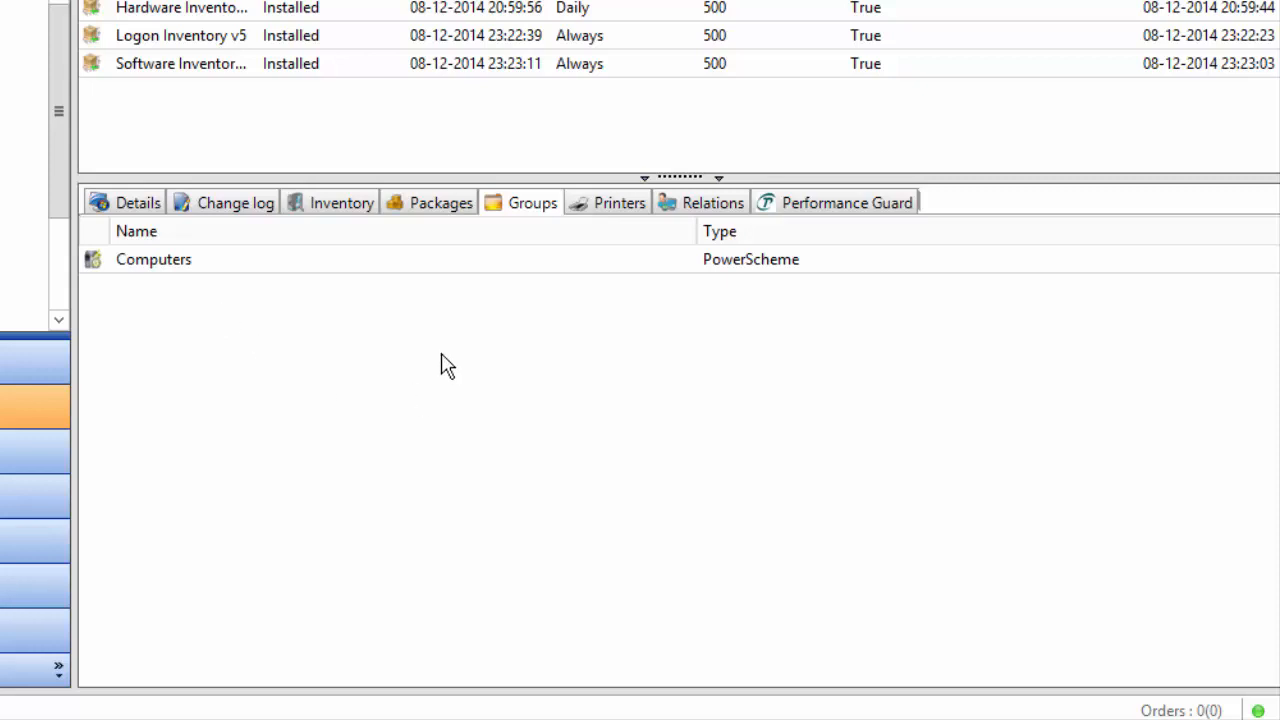
pyautogui.click(621, 206)
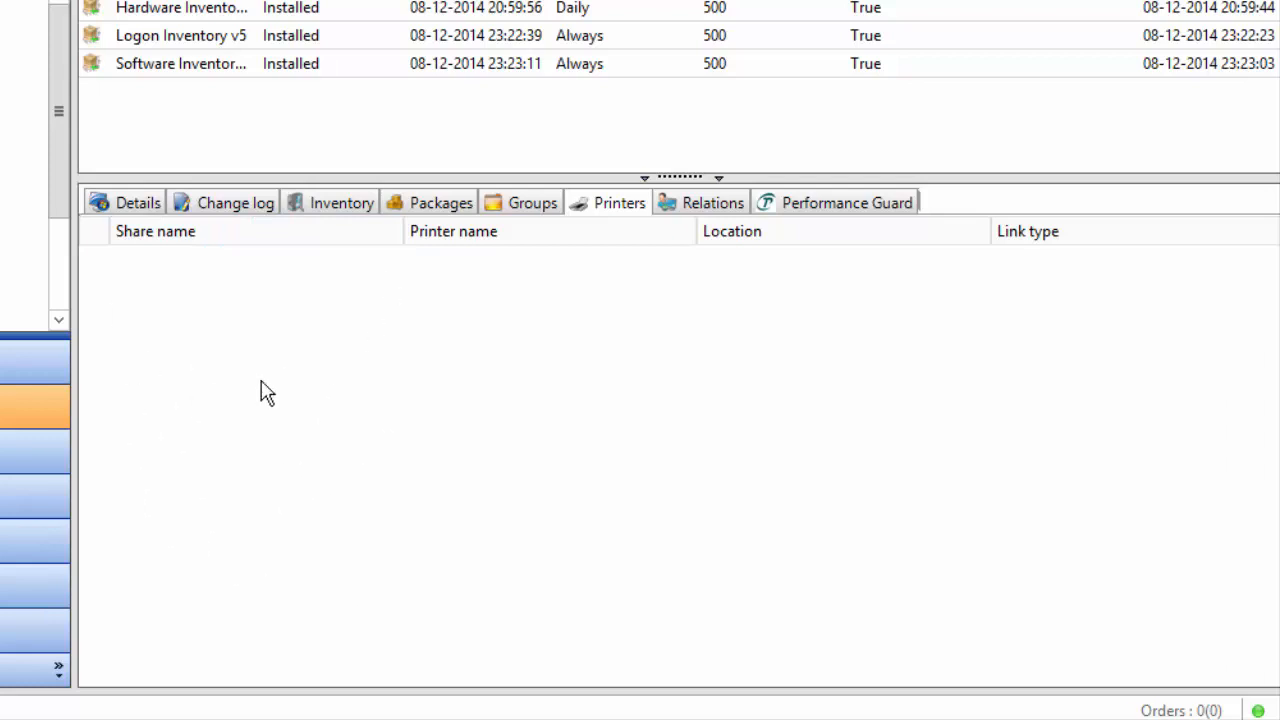
pyautogui.click(680, 205)
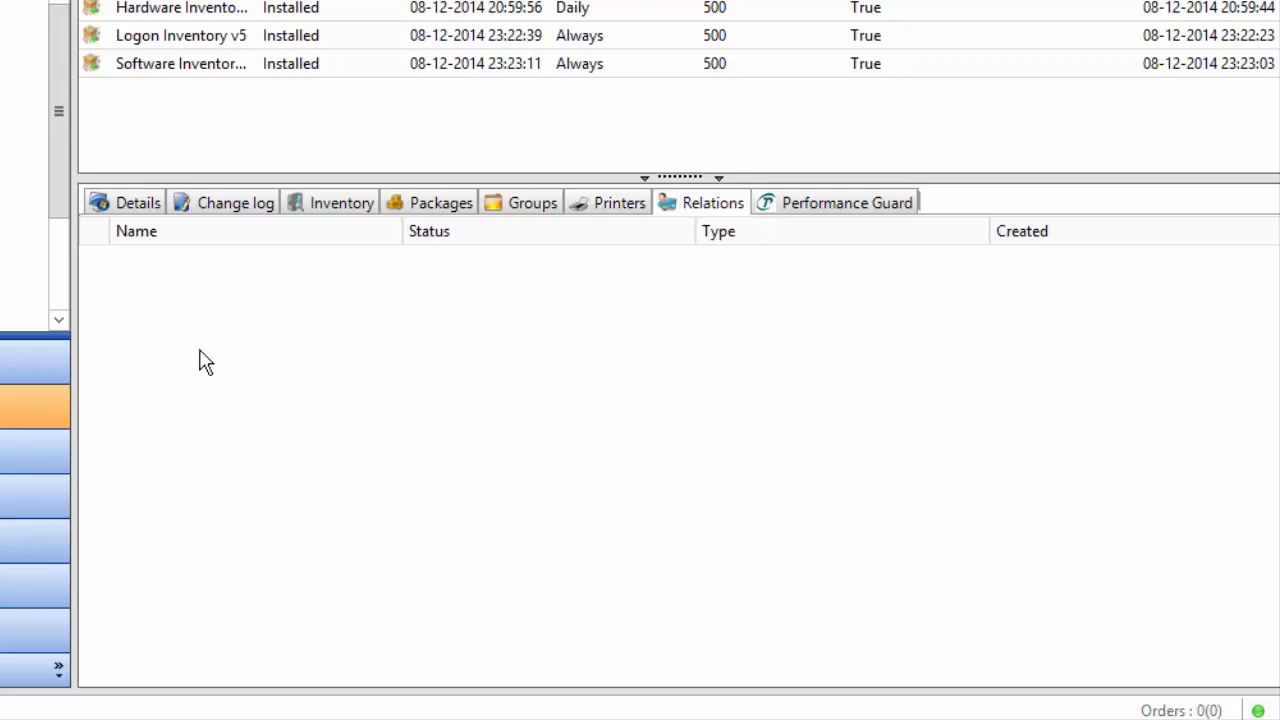
pyautogui.click(846, 204)
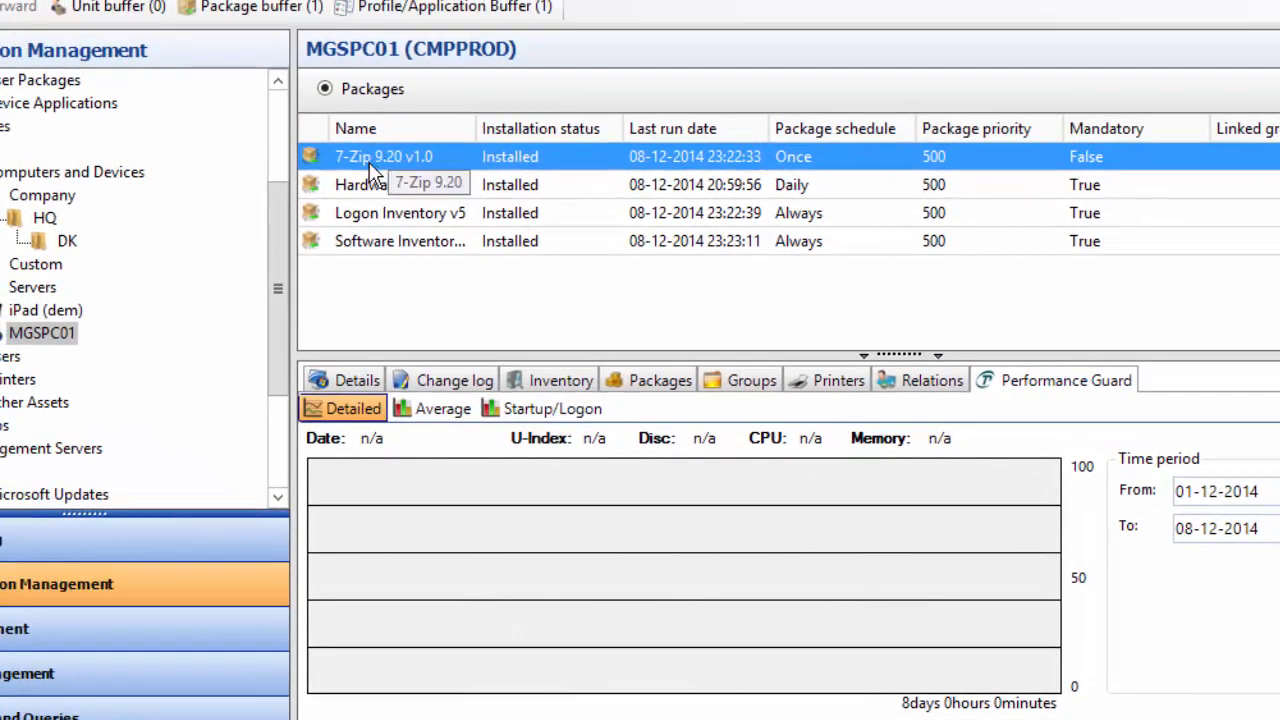
# Open the installation log for the 7-Zip 9.20 v1.0 package and scroll through it
pyautogui.click(365, 158)
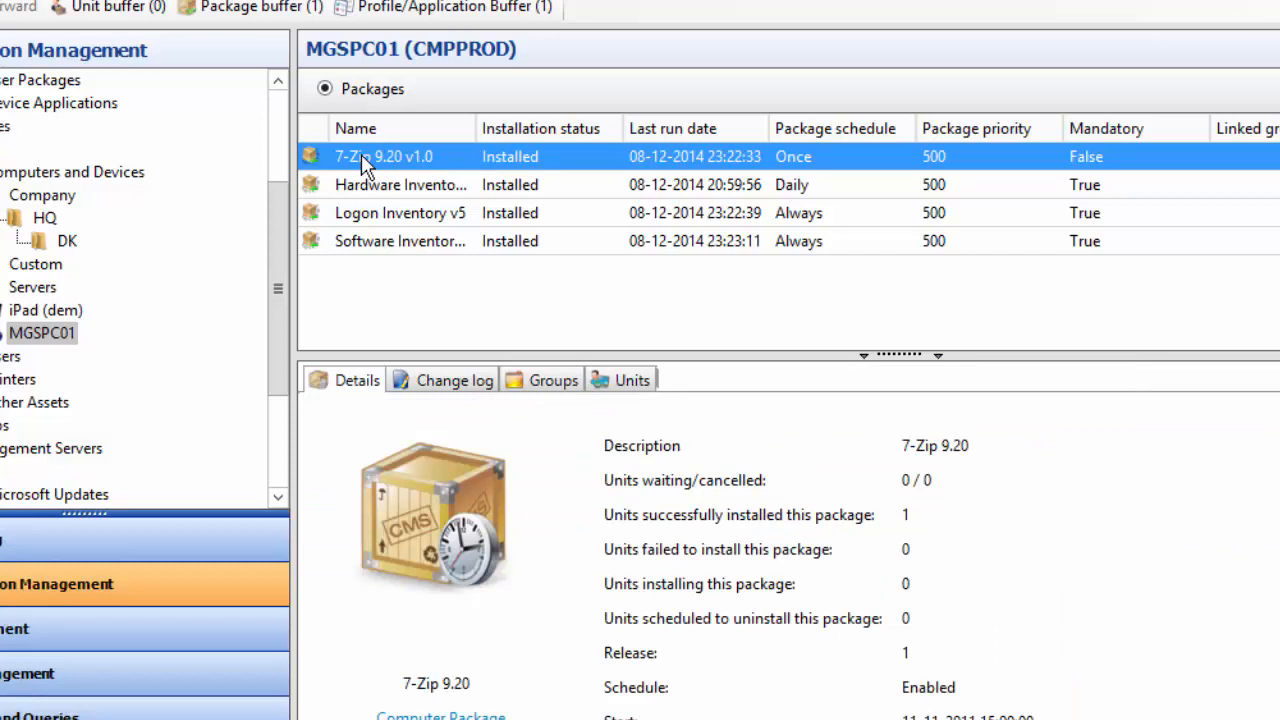
pyautogui.rightClick(362, 155)
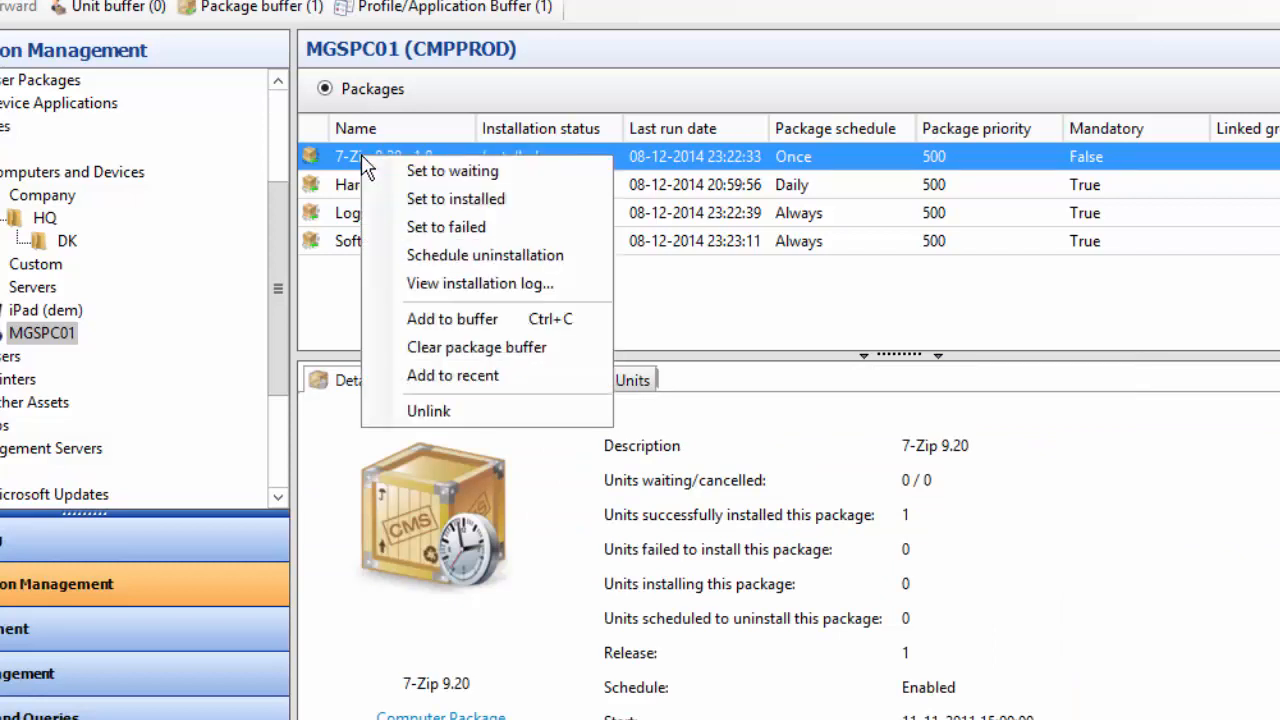
pyautogui.click(462, 284)
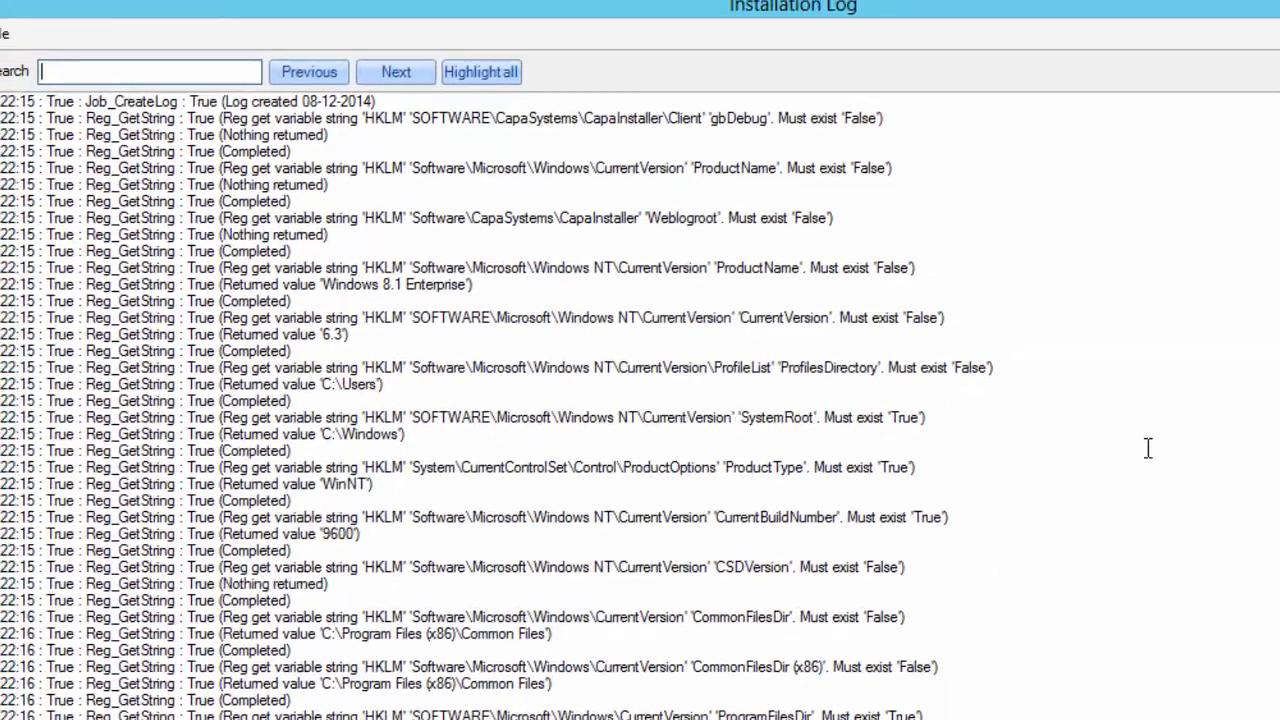
pyautogui.scroll(-20, 640, 416)
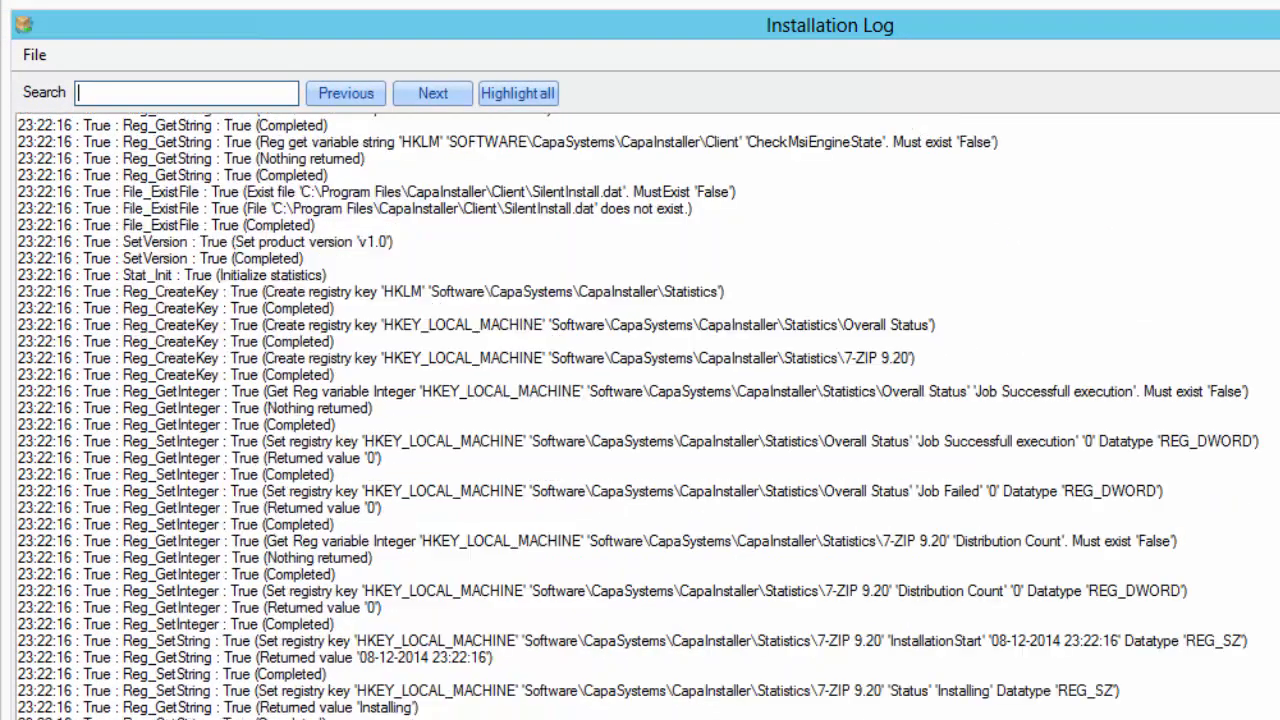
pyautogui.scroll(-15, 640, 416)
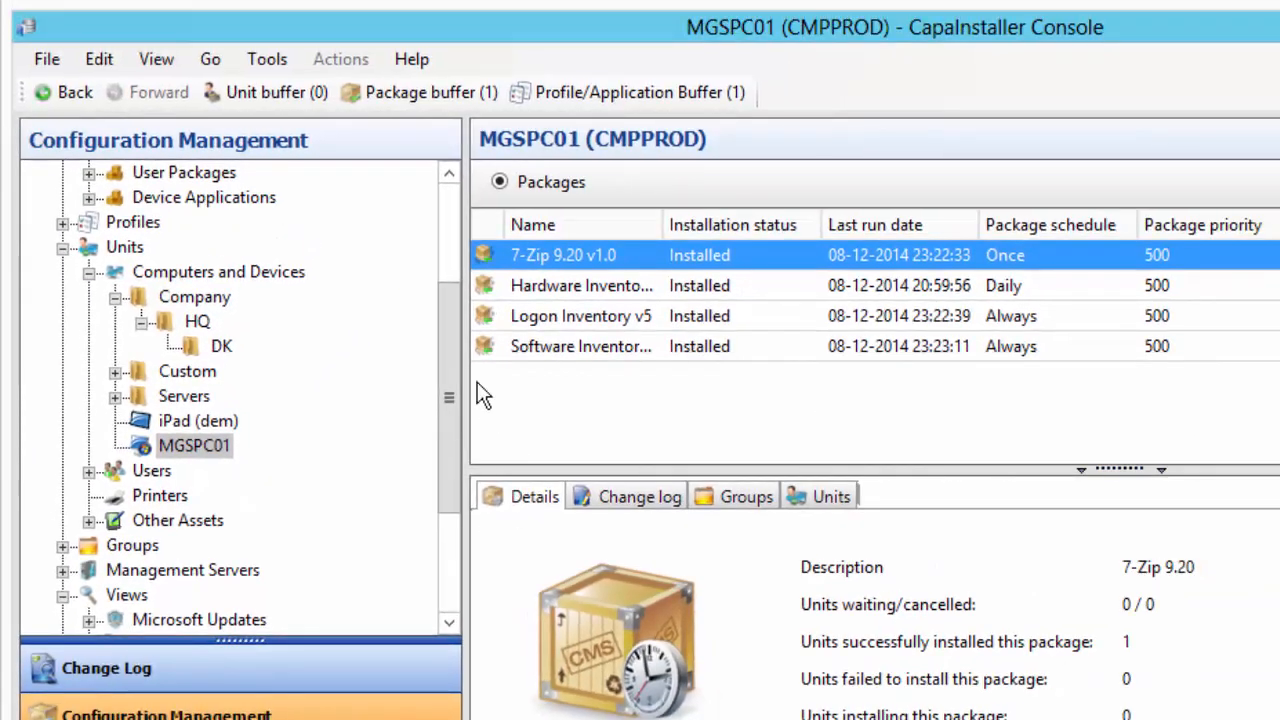
# Select CMPPROD, collapse Applications and Packages, Units and Views, and expand Groups > Company
pyautogui.moveTo(446, 357); pyautogui.dragTo(357, 208)
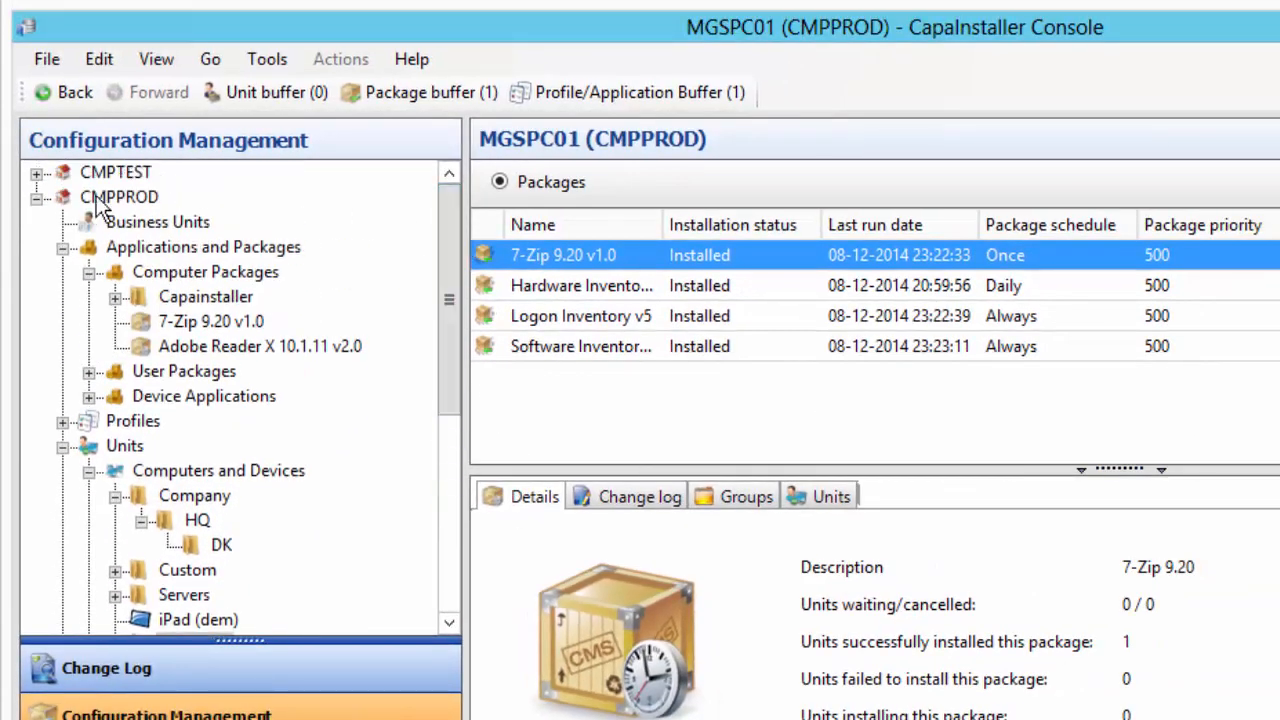
pyautogui.click(36, 198)
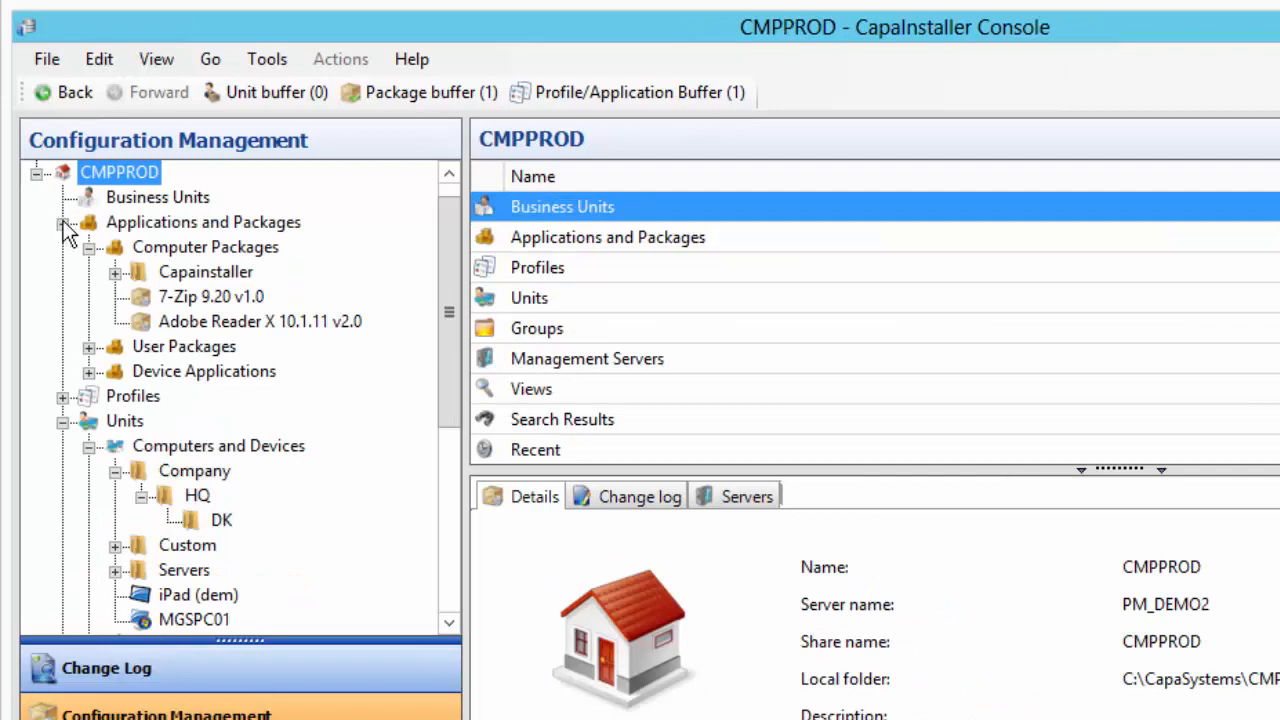
pyautogui.click(63, 223)
pyautogui.click(61, 272)
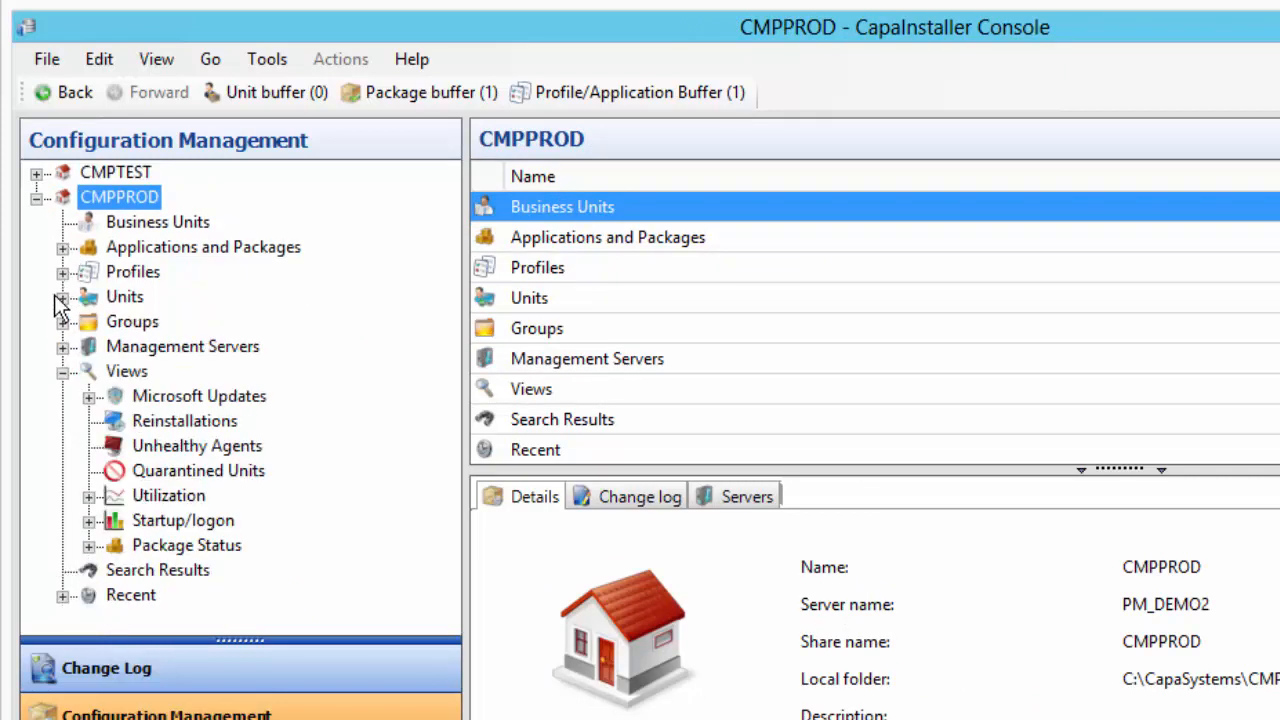
pyautogui.click(62, 371)
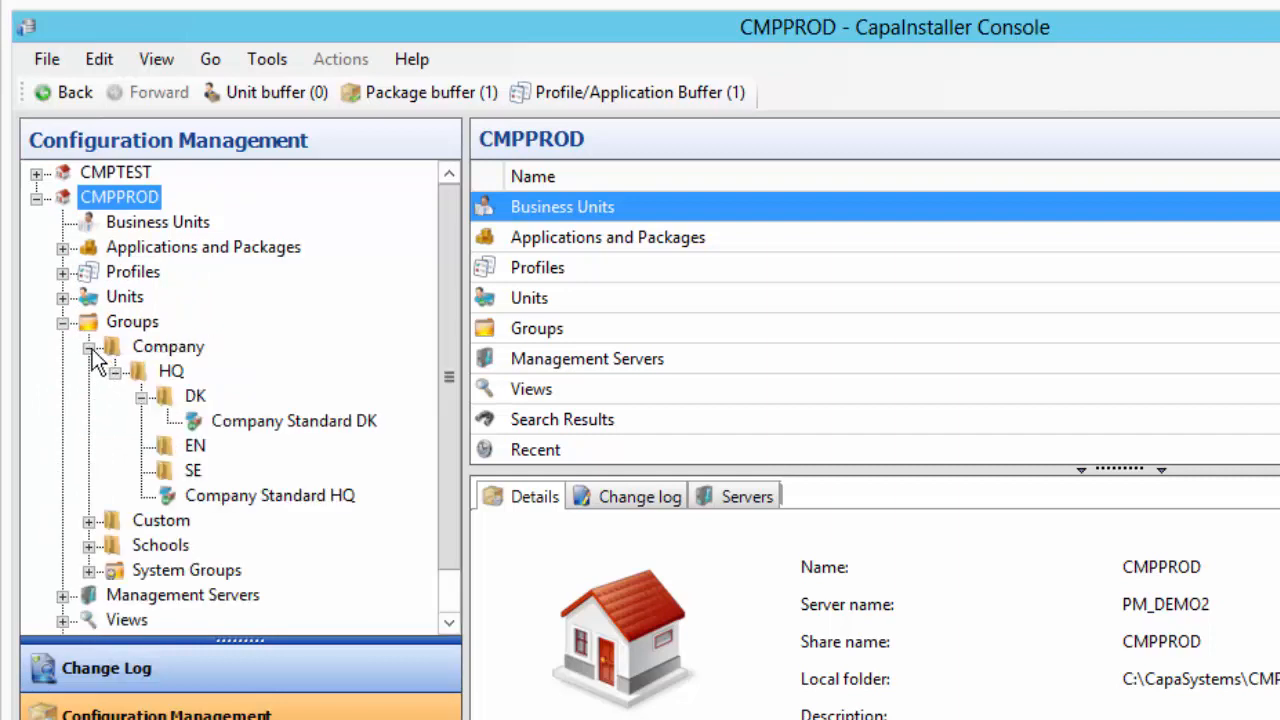
pyautogui.click(88, 347)
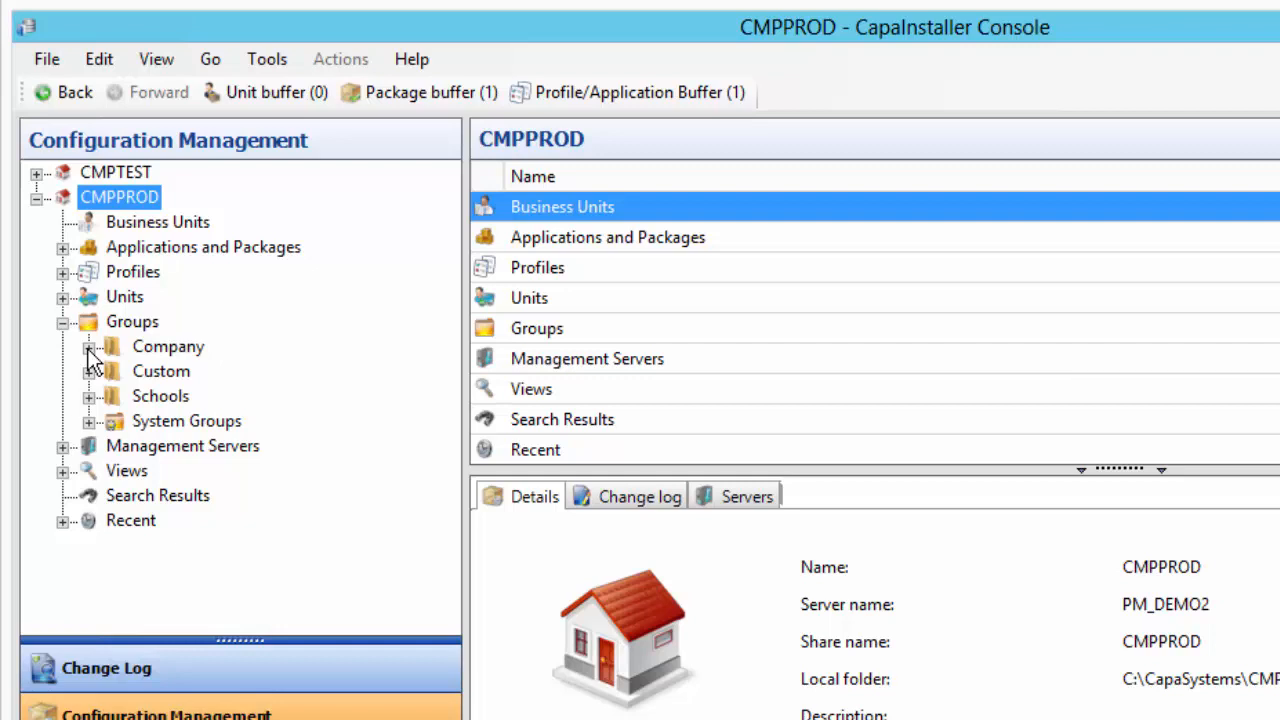
pyautogui.click(89, 349)
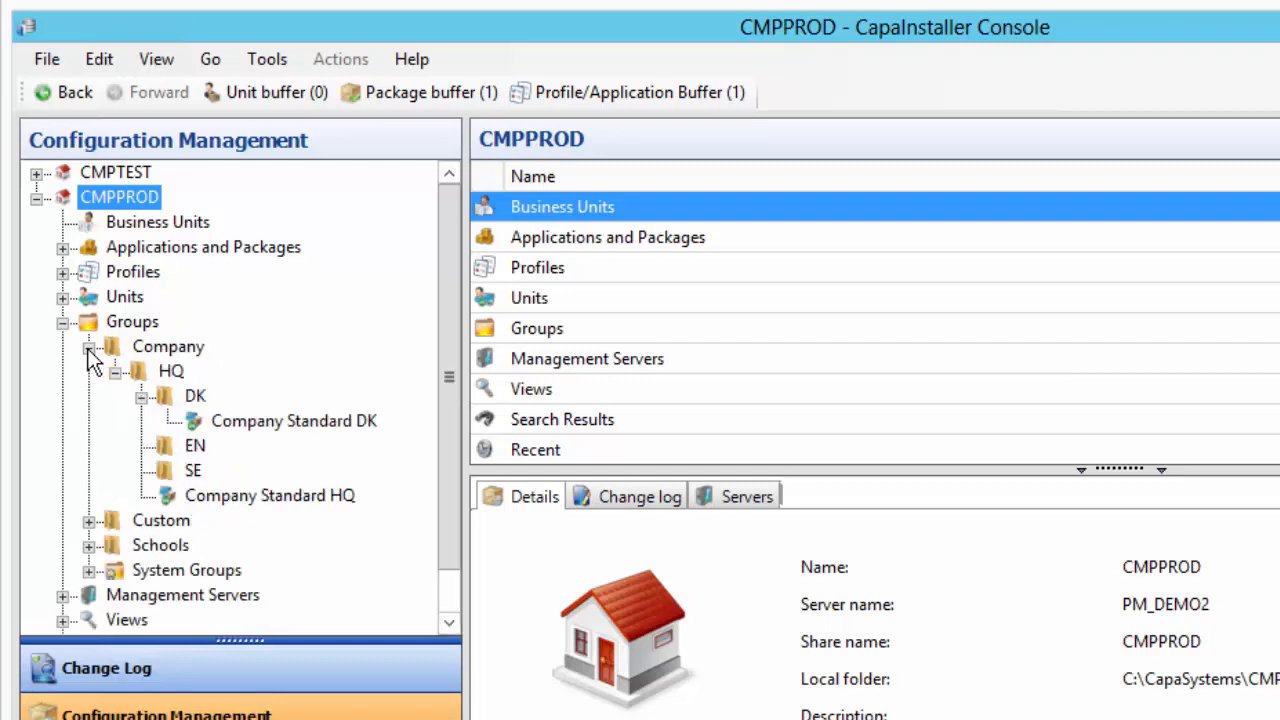
# Open Create group under the Company folder to view the group types, then cancel
pyautogui.rightClick(163, 350)
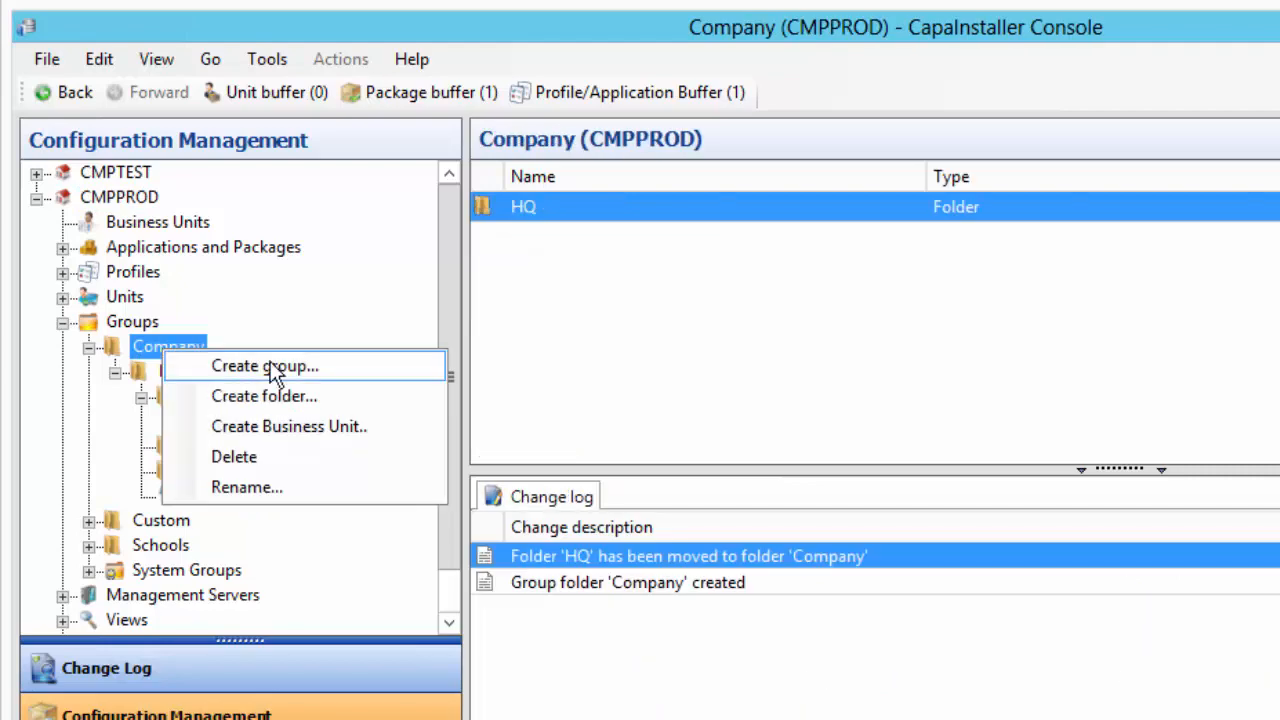
pyautogui.click(352, 368)
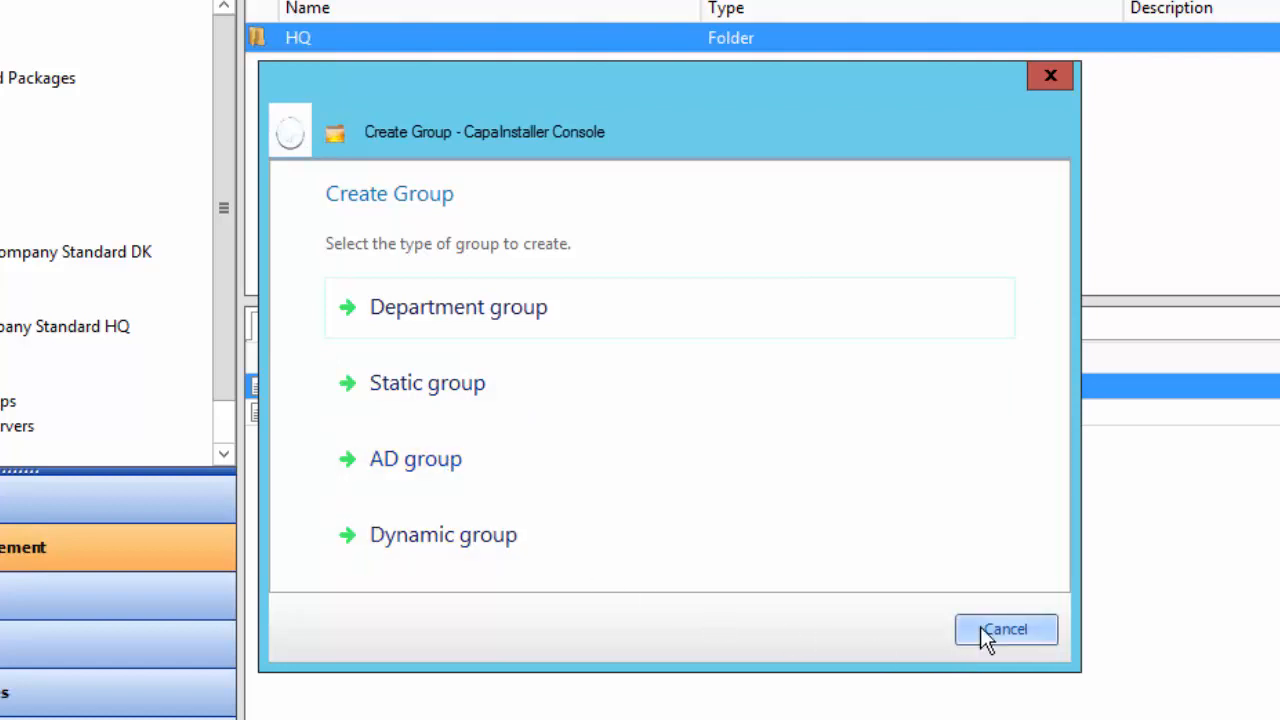
pyautogui.click(1005, 630)
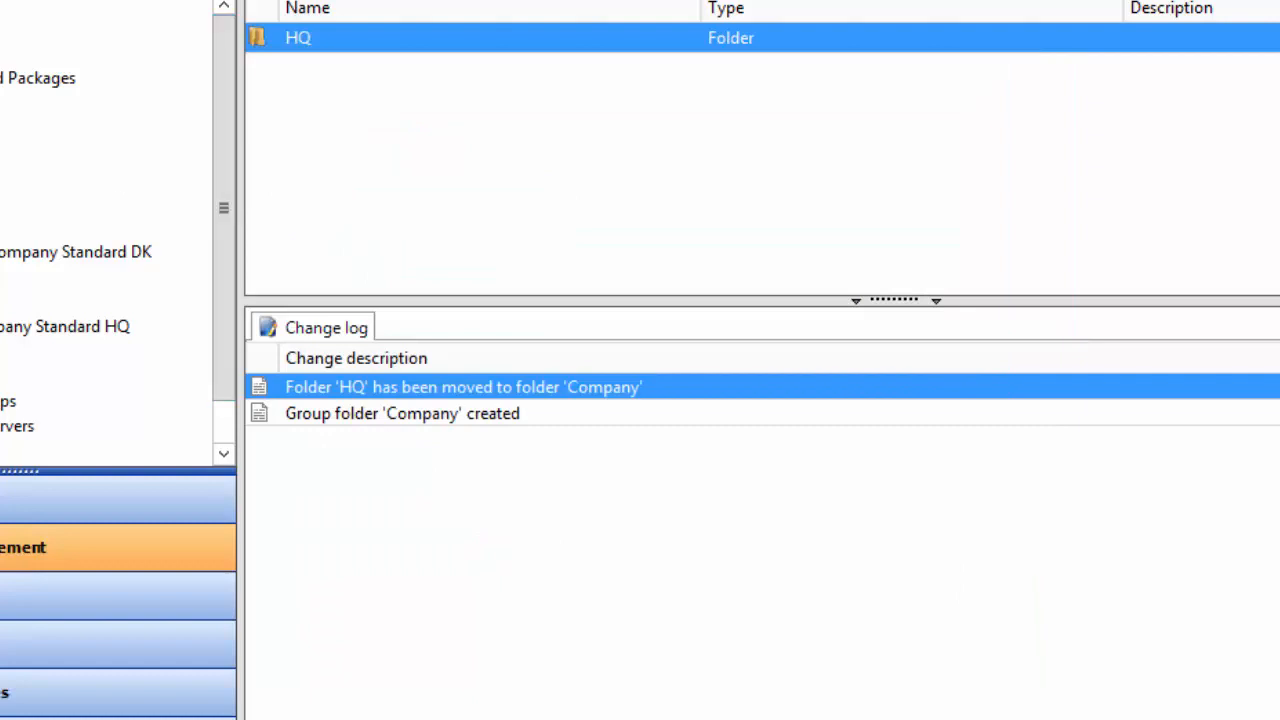
# Collapse the groups branch to list top-level groups and adjust the Applications and Packages nodes
pyautogui.click(2, 153)
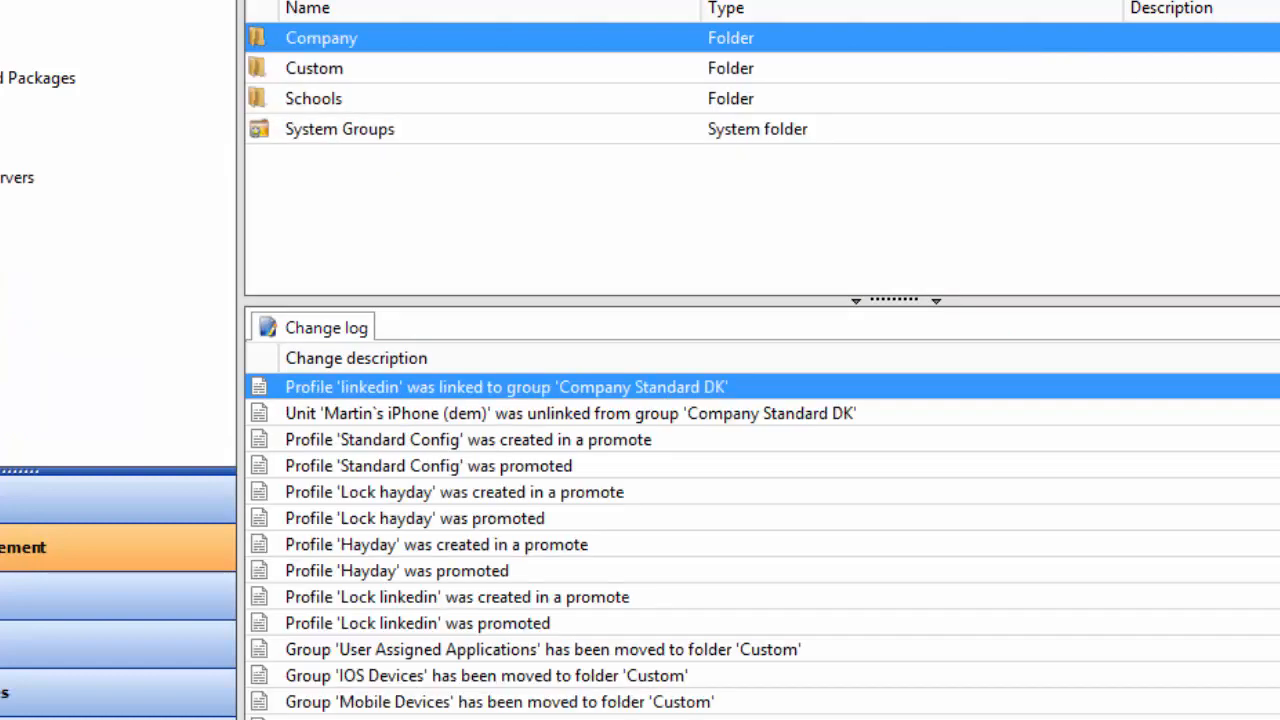
pyautogui.click(2, 78)
pyautogui.click(2, 103)
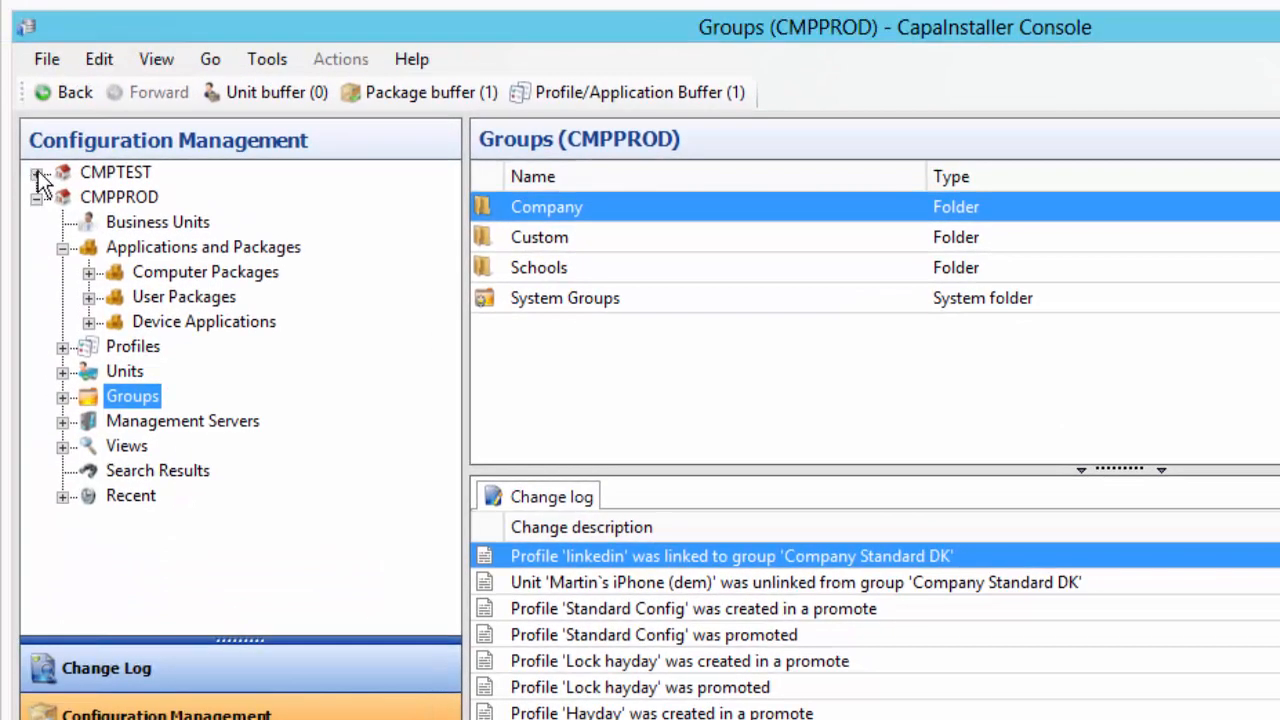
# Start a new device application under CMPTEST's Device Applications
pyautogui.click(36, 173)
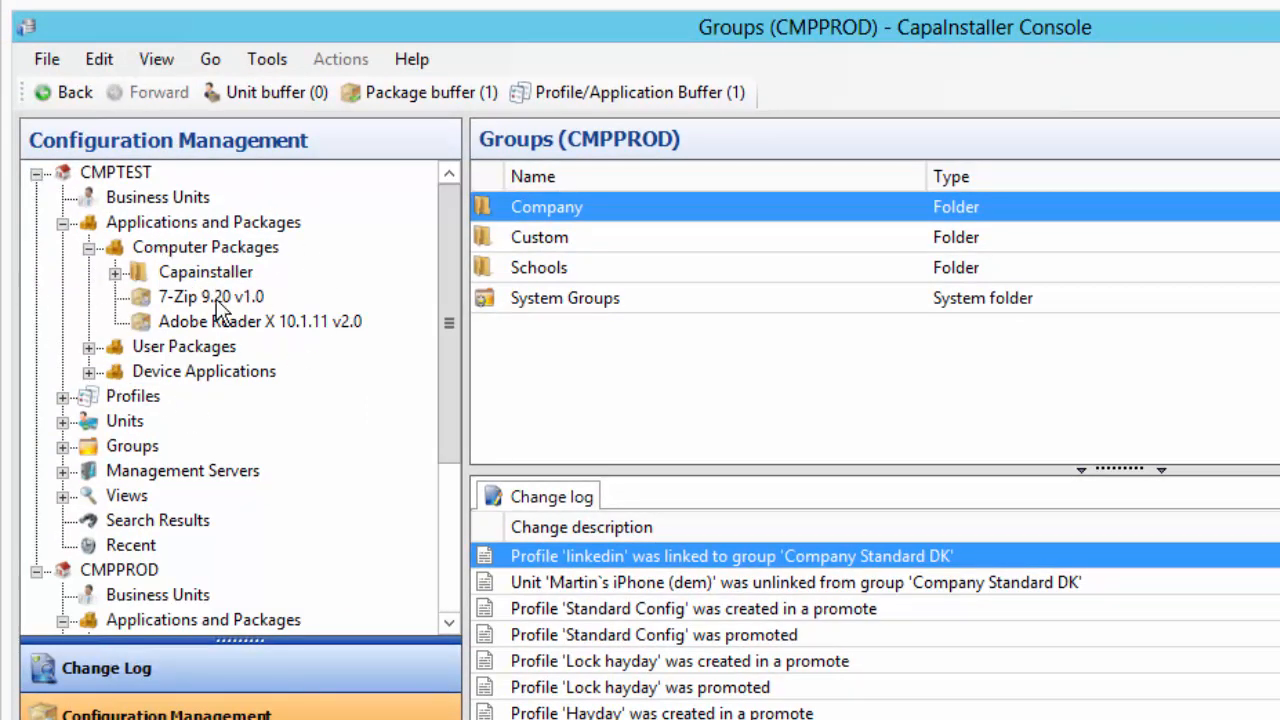
pyautogui.click(89, 371)
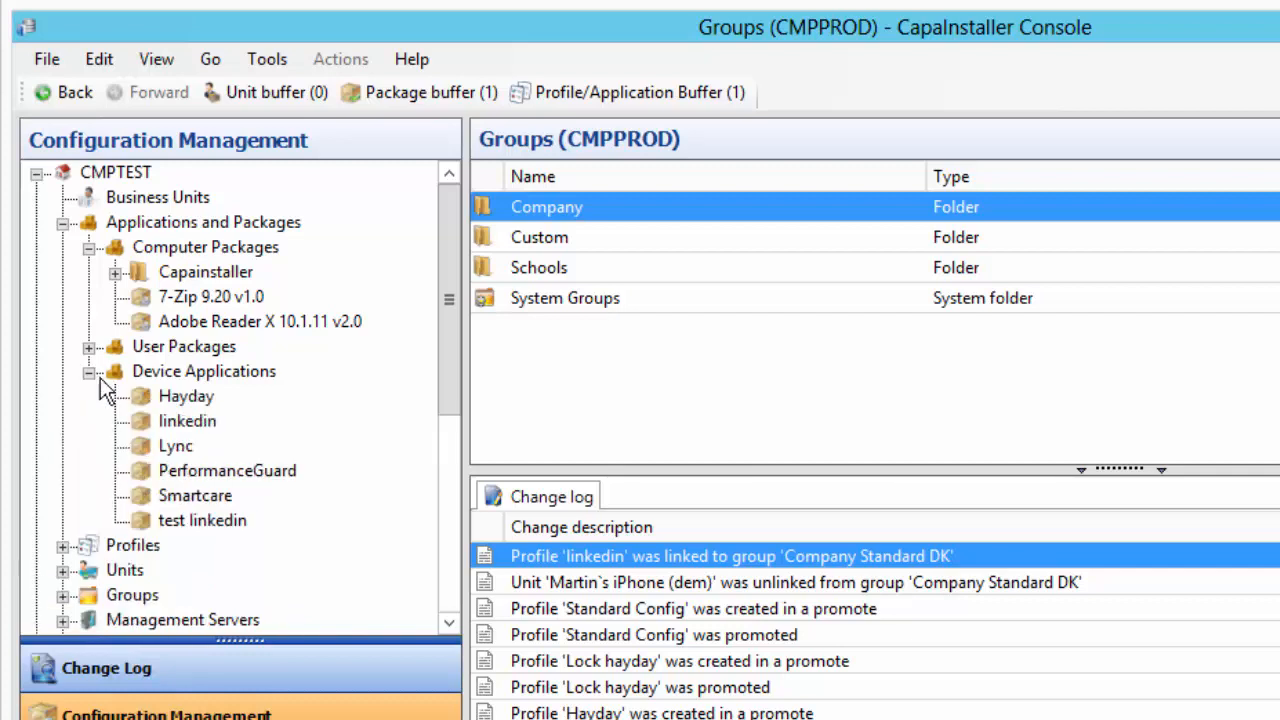
pyautogui.click(228, 369)
pyautogui.rightClick(228, 369)
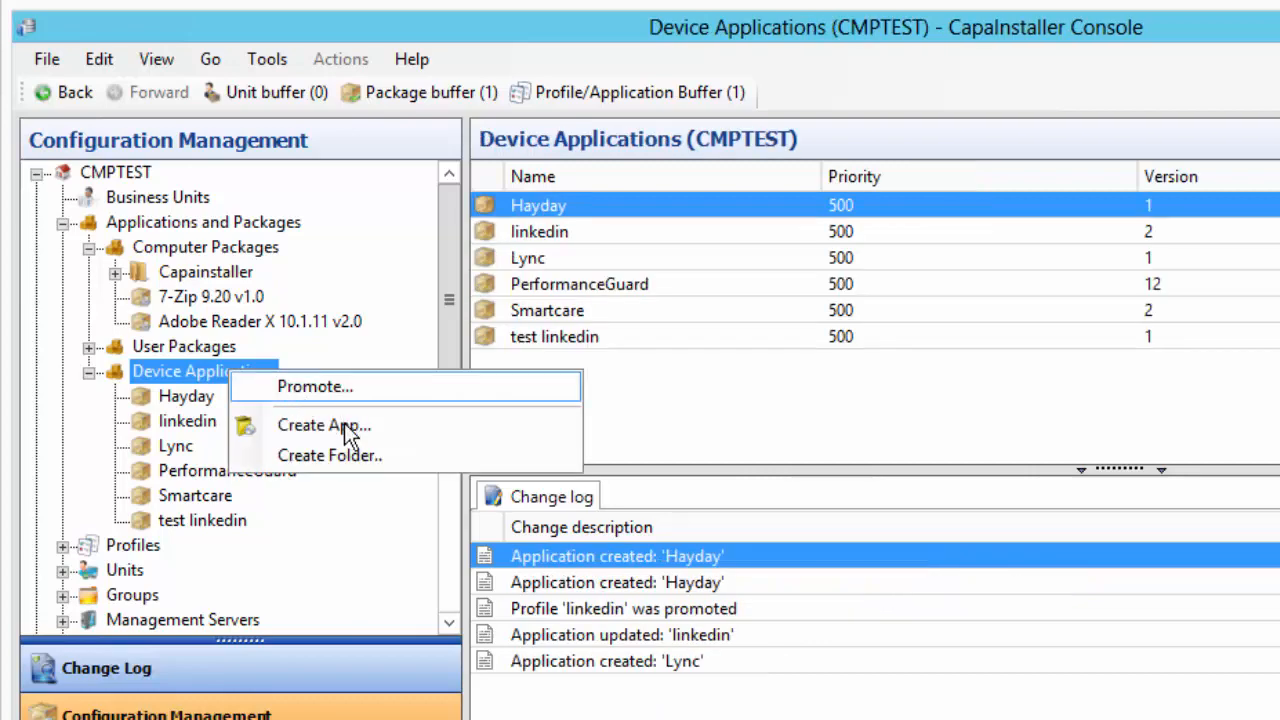
pyautogui.click(427, 429)
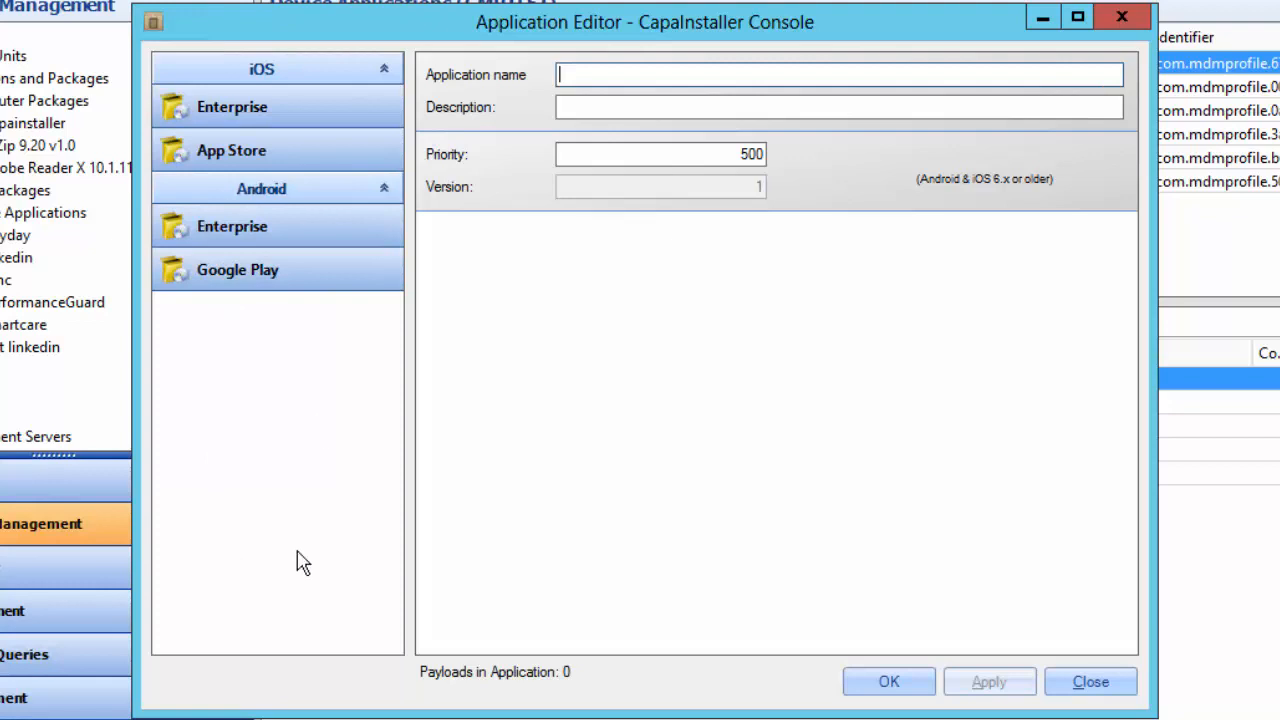
# Add an iOS Enterprise payload, remove it with confirmation, and add an iOS App Store payload instead
pyautogui.click(252, 109)
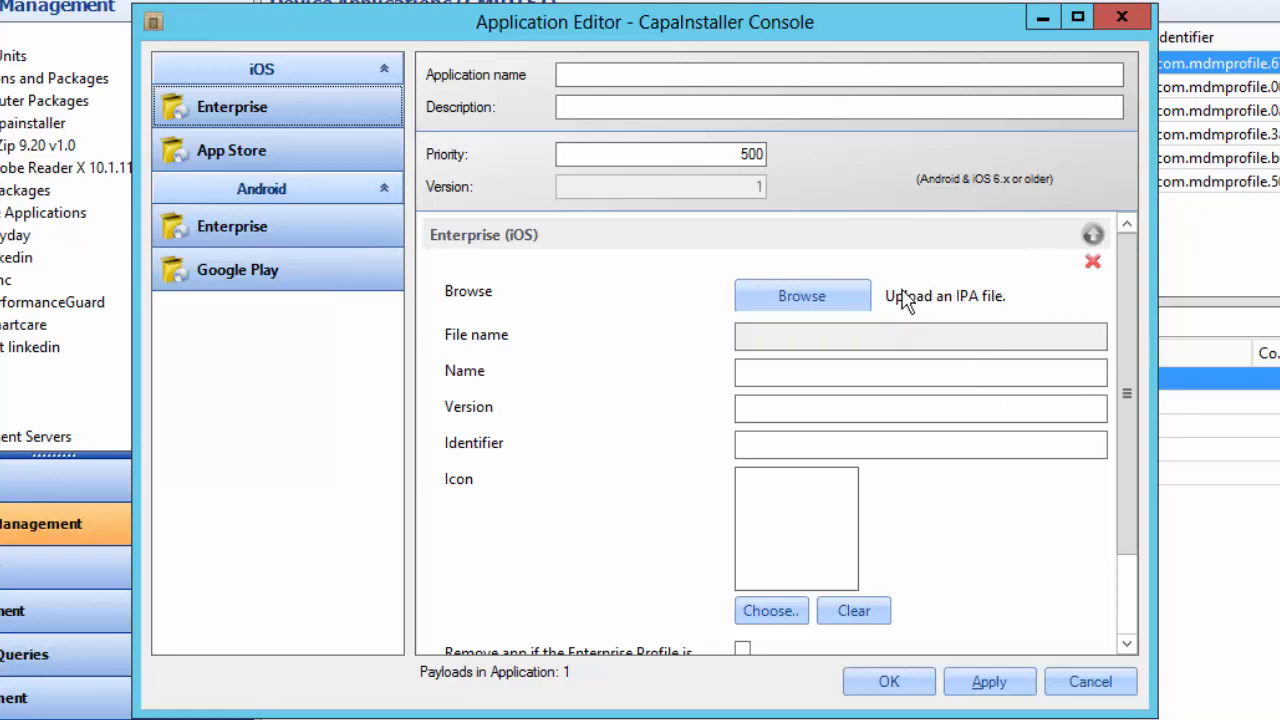
pyautogui.click(1093, 262)
pyautogui.click(734, 462)
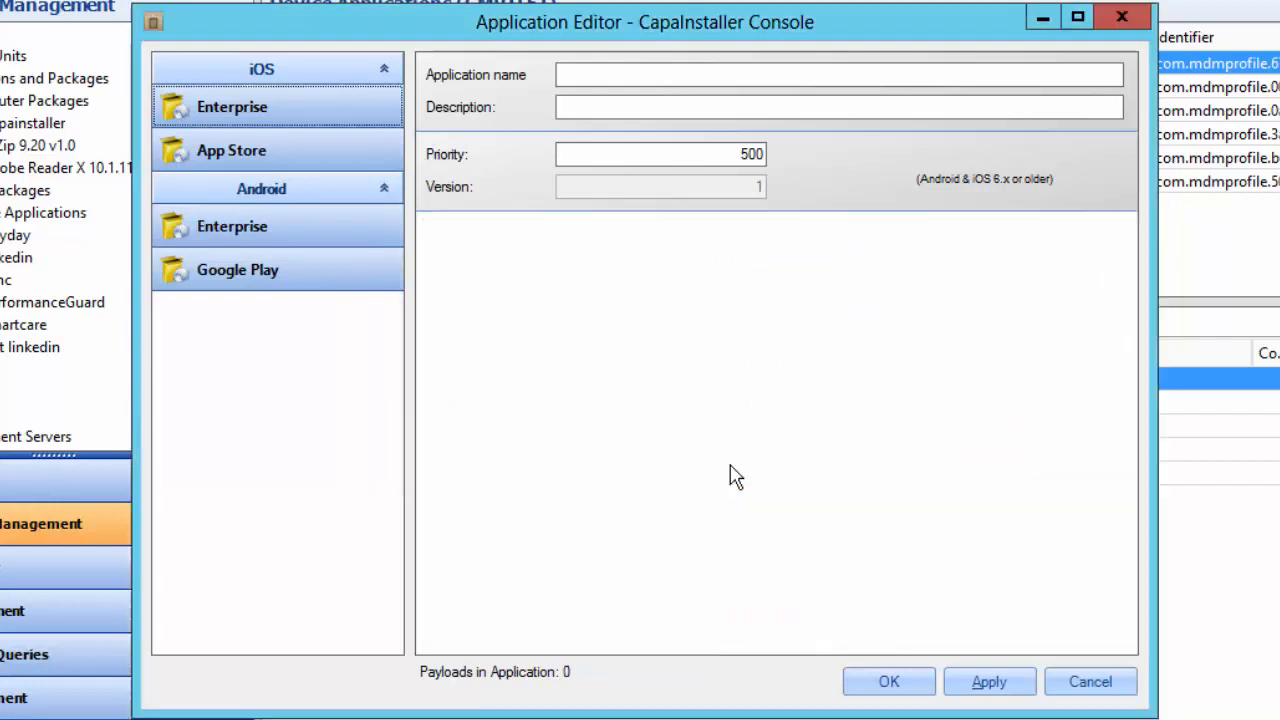
pyautogui.click(245, 155)
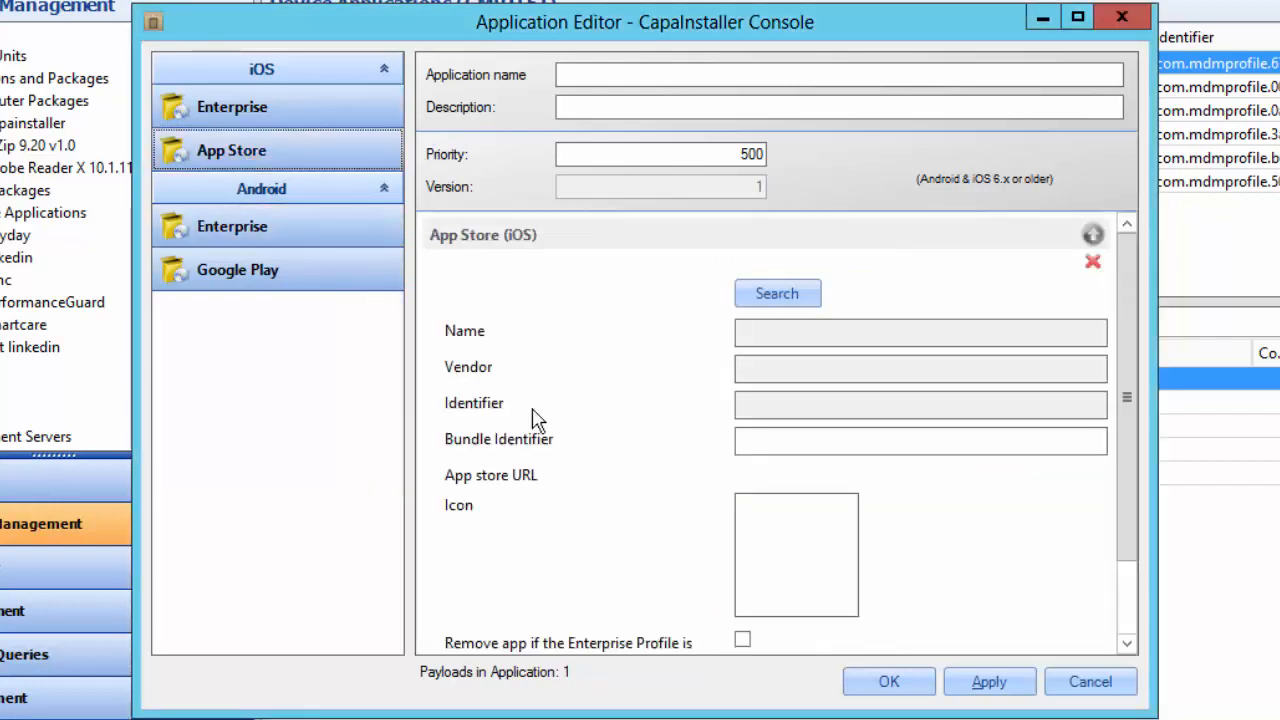
# Search the App Store for 'linkedin' and use the LinkedIn Corporation app for the payload
pyautogui.click(786, 303)
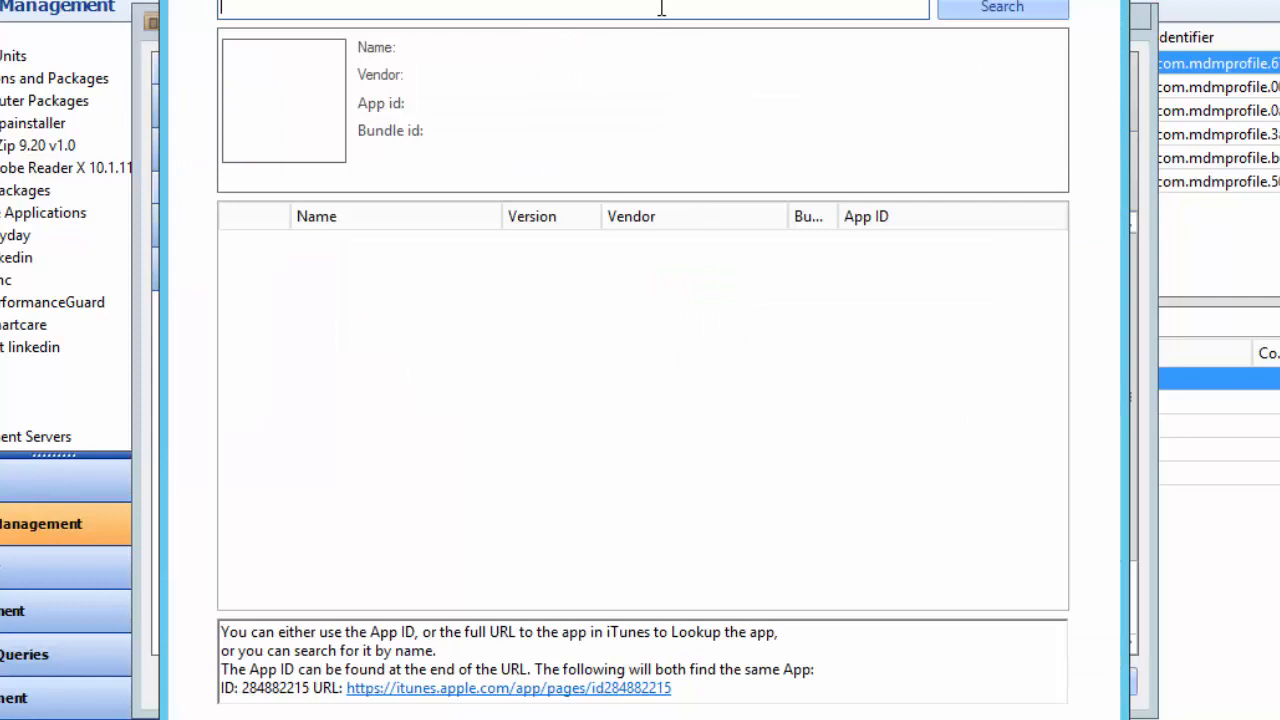
pyautogui.write('linked')
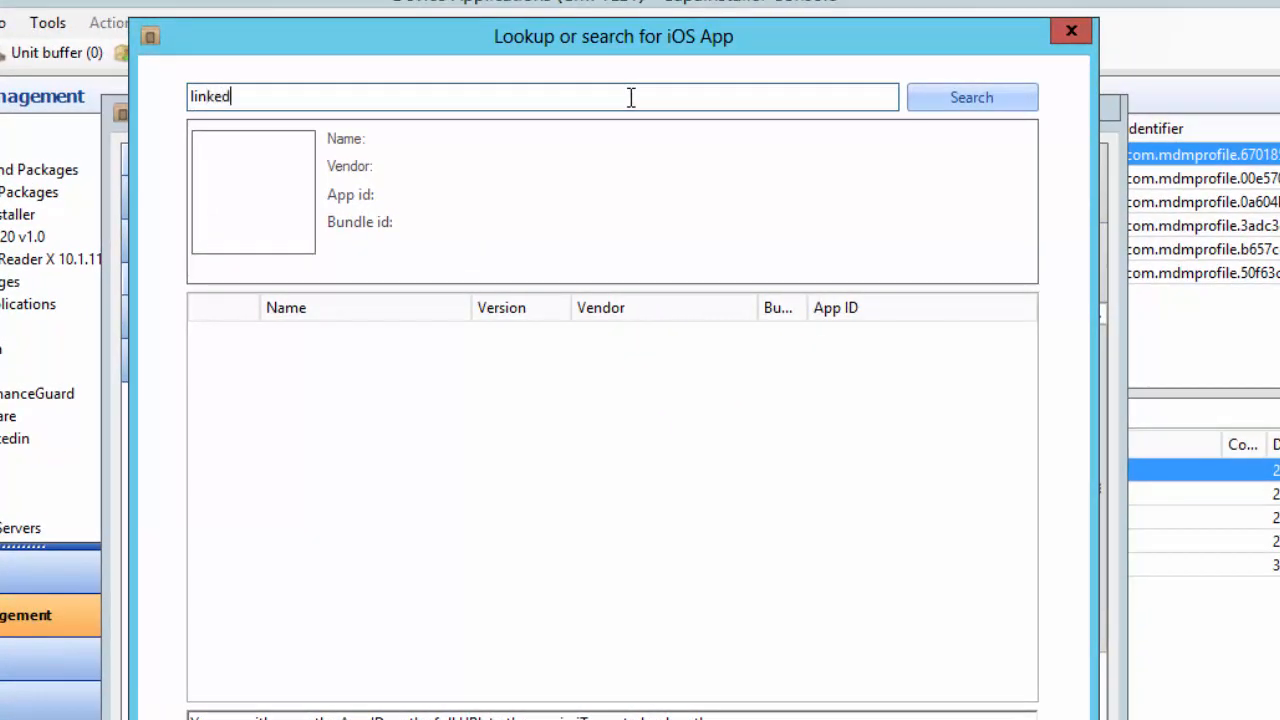
pyautogui.write('in')
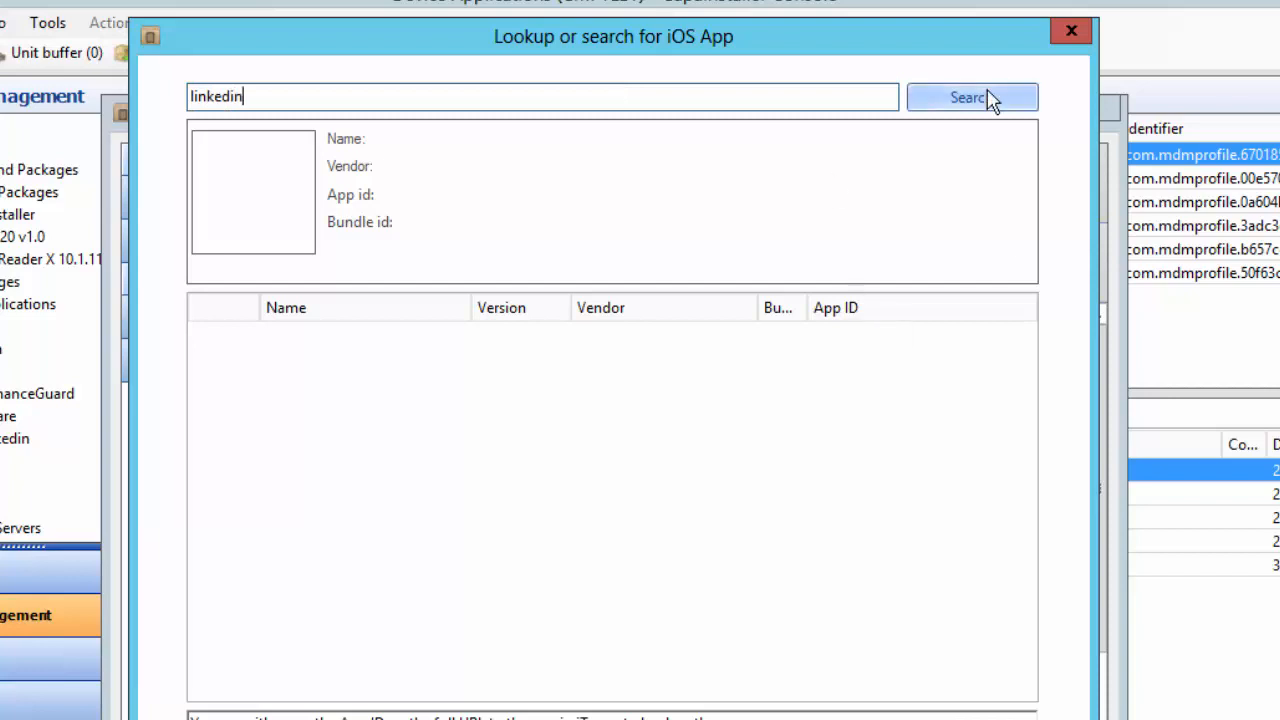
pyautogui.click(988, 98)
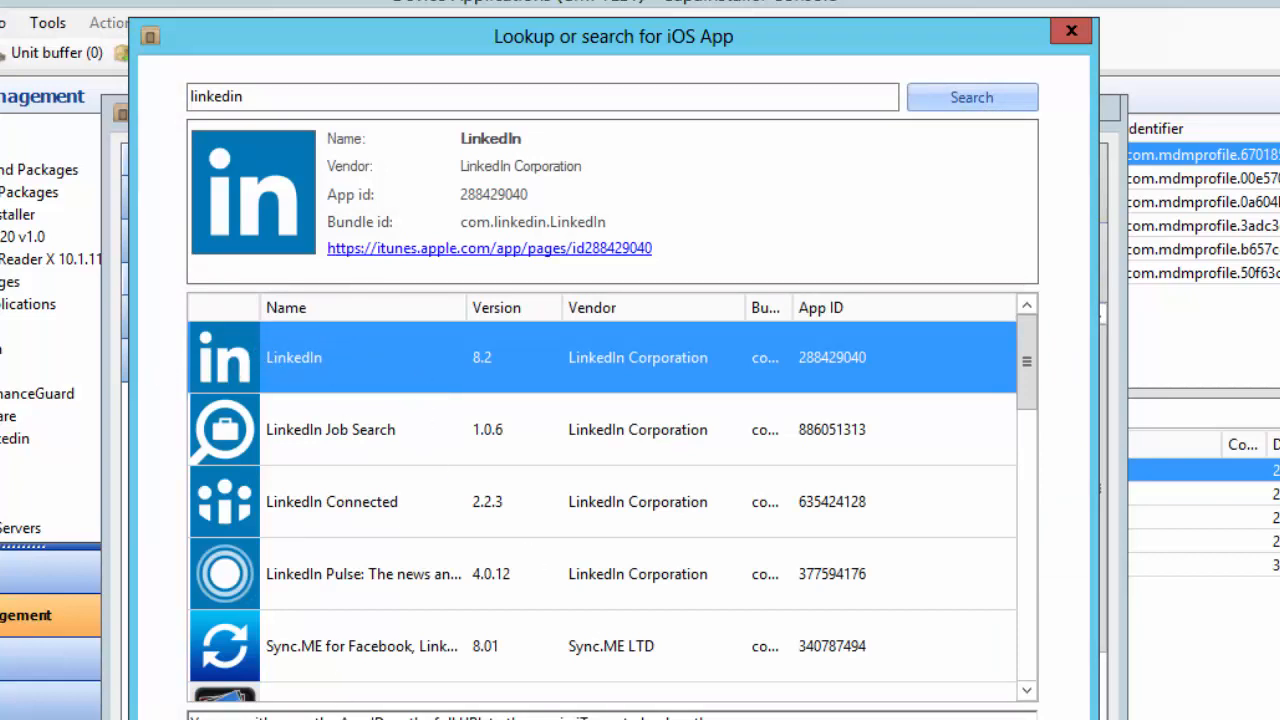
pyautogui.click(900, 719)
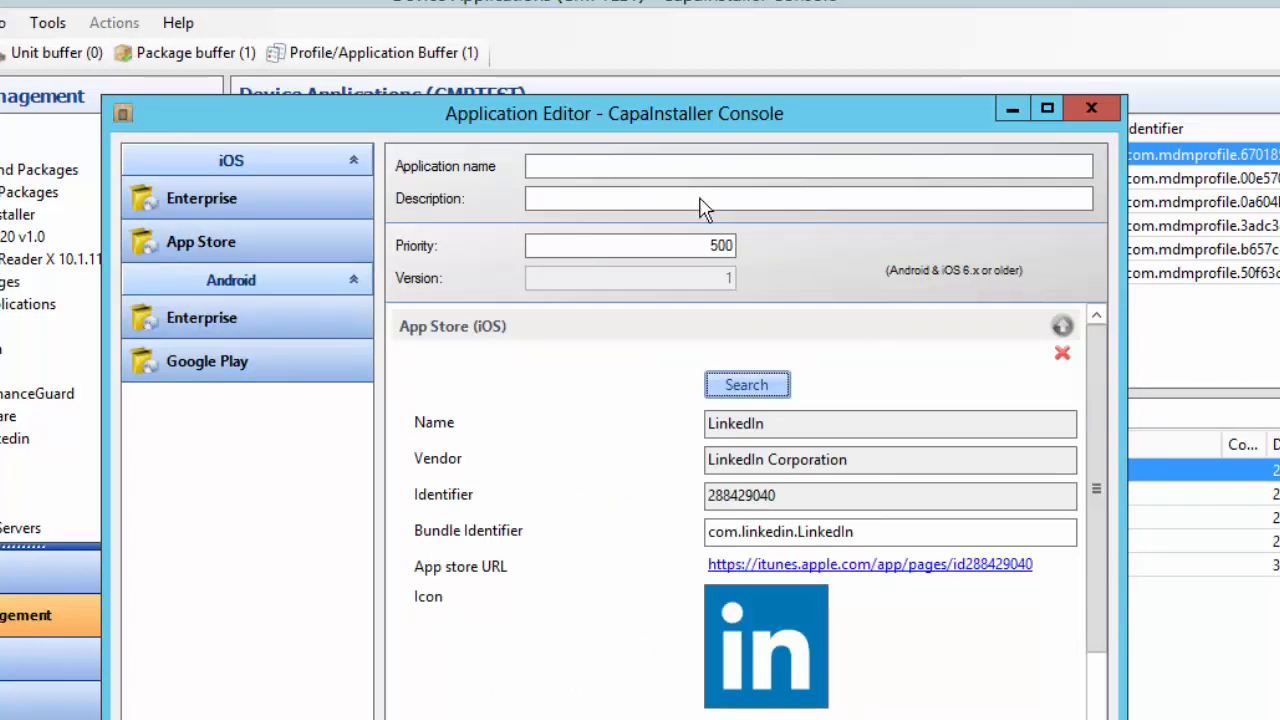
# Enter 'LinkedIn Test' as the application name and save it, confirming the save
pyautogui.click(623, 167)
pyautogui.write('Linked')
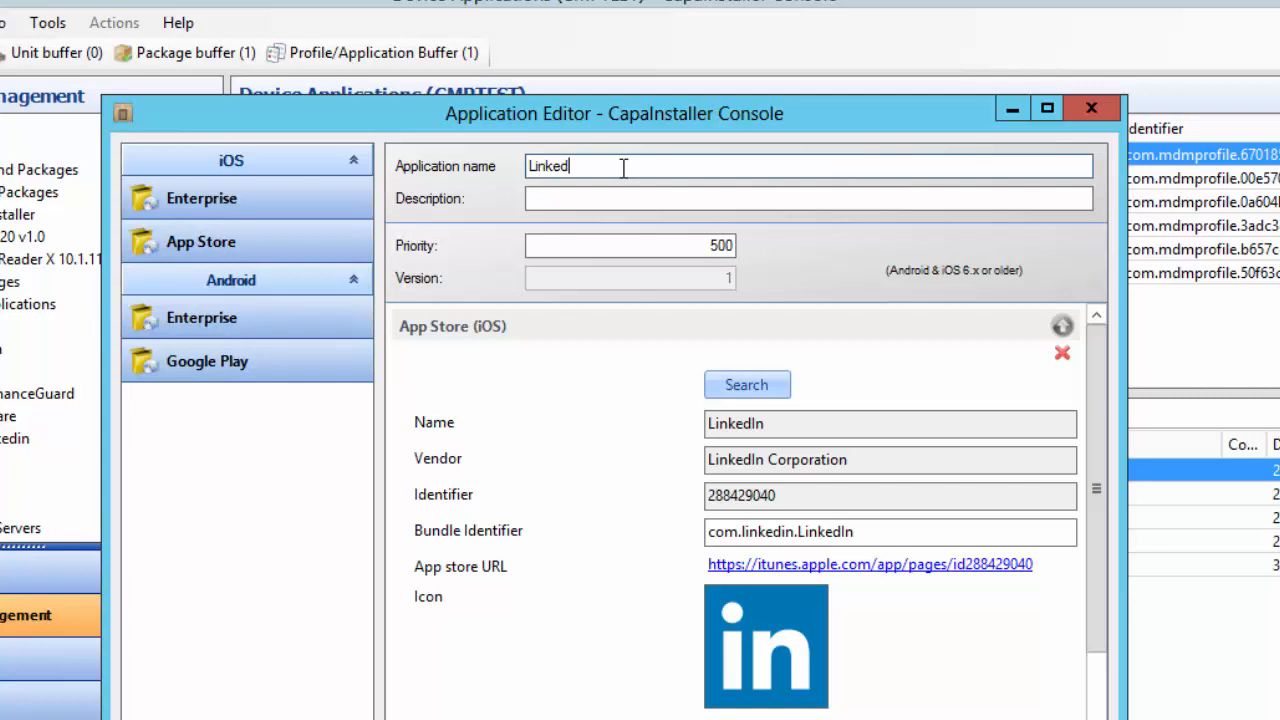
pyautogui.write('In Test')
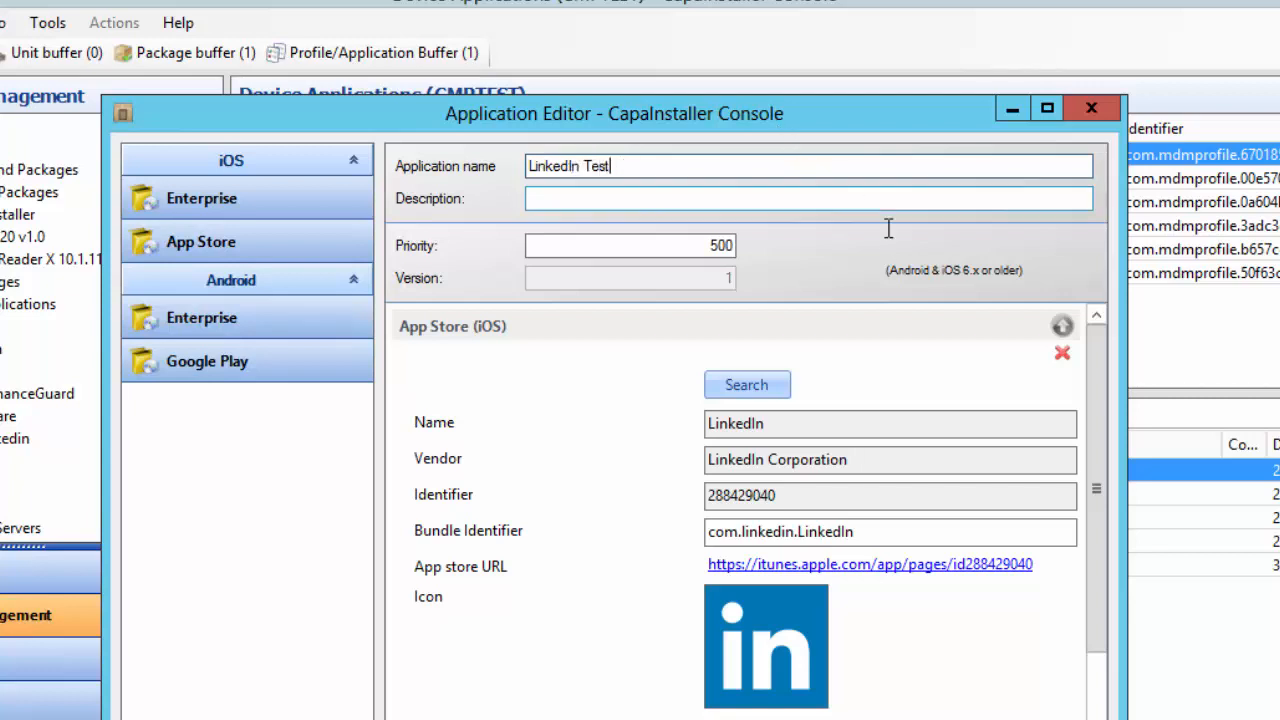
pyautogui.moveTo(1103, 409); pyautogui.dragTo(1097, 470)
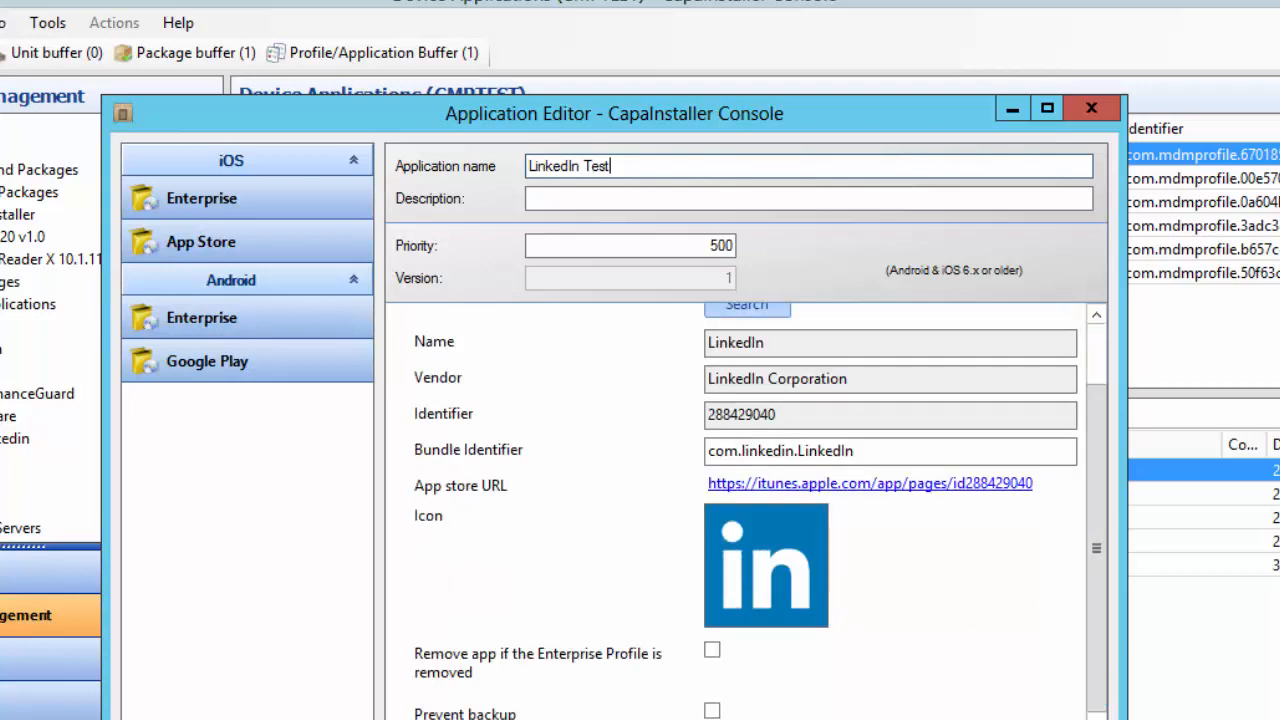
pyautogui.click(960, 718)
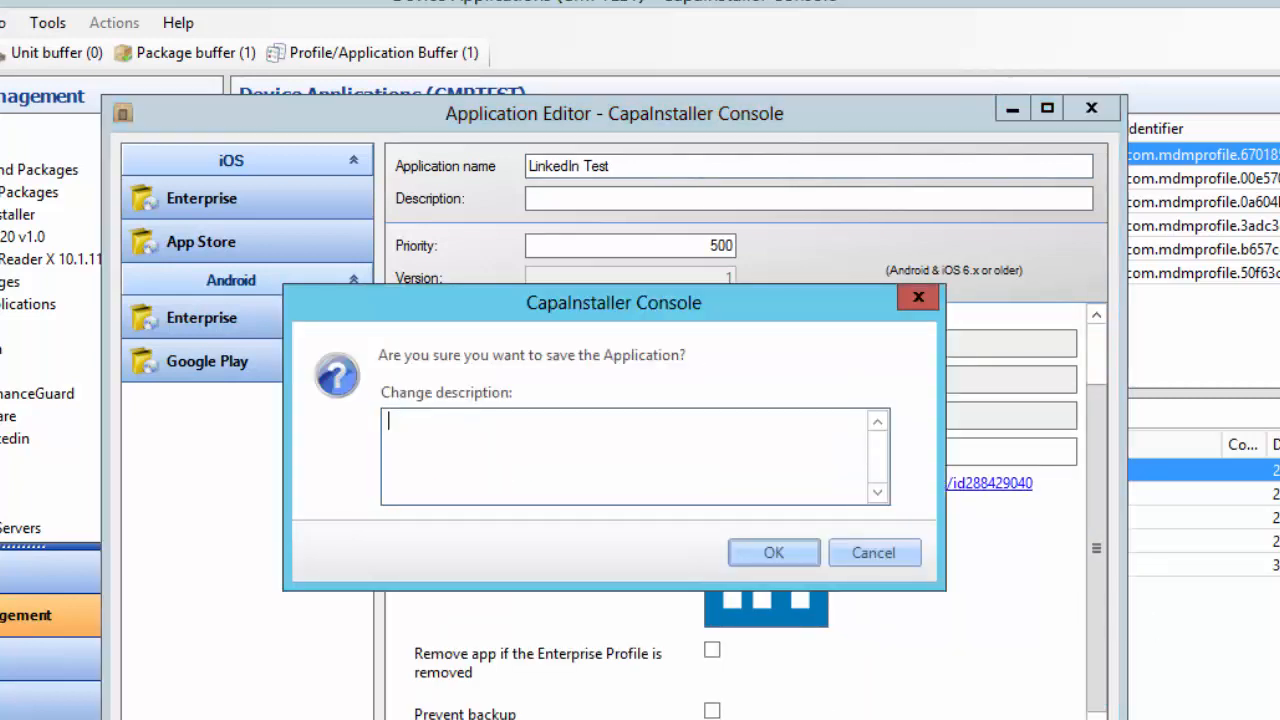
pyautogui.click(770, 554)
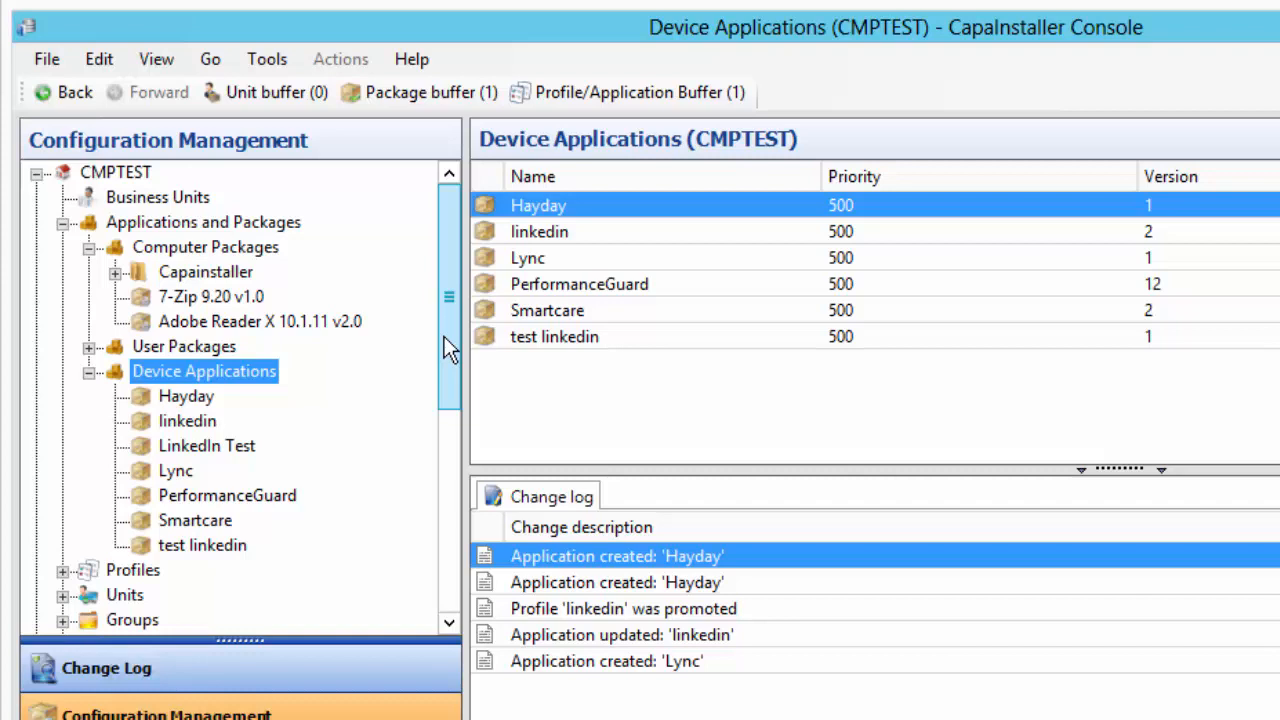
# Expand CMPPROD's Units and open the iPad (dem) device's details
pyautogui.scroll(-1, 450, 363)
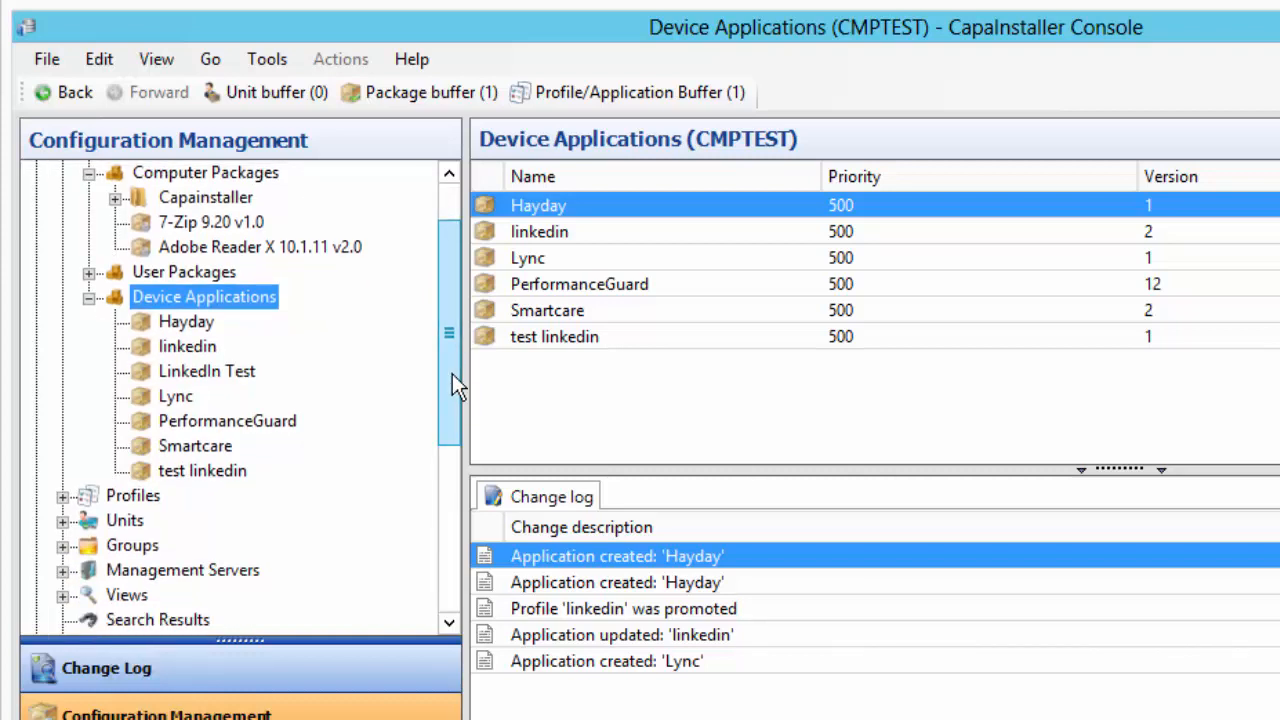
pyautogui.moveTo(452, 373); pyautogui.dragTo(435, 497)
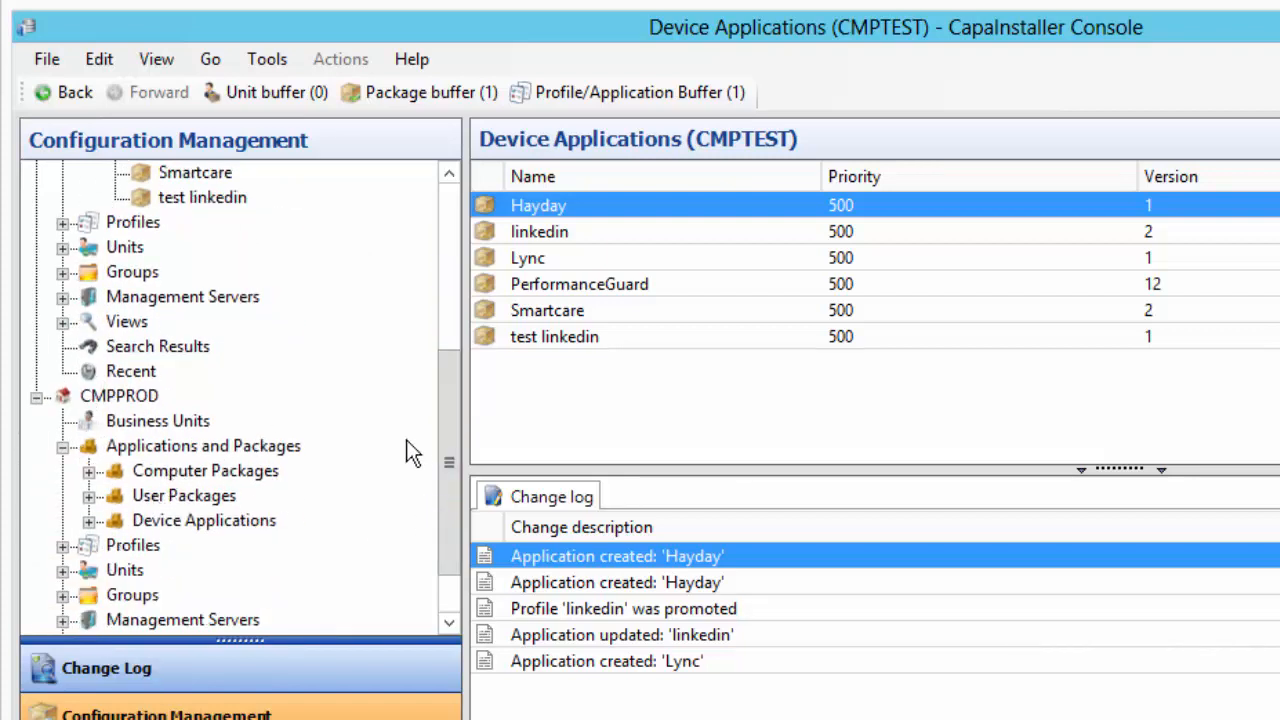
pyautogui.scroll(-1, 448, 477)
pyautogui.click(63, 496)
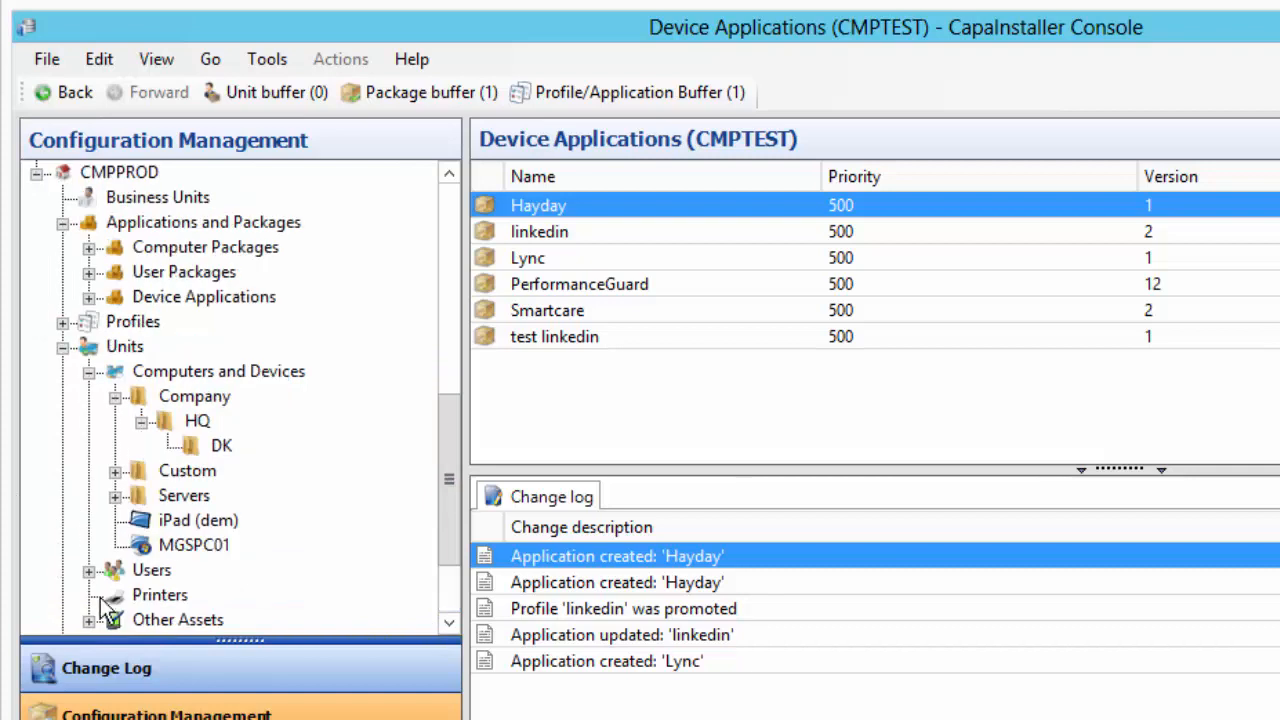
pyautogui.click(225, 446)
pyautogui.click(170, 526)
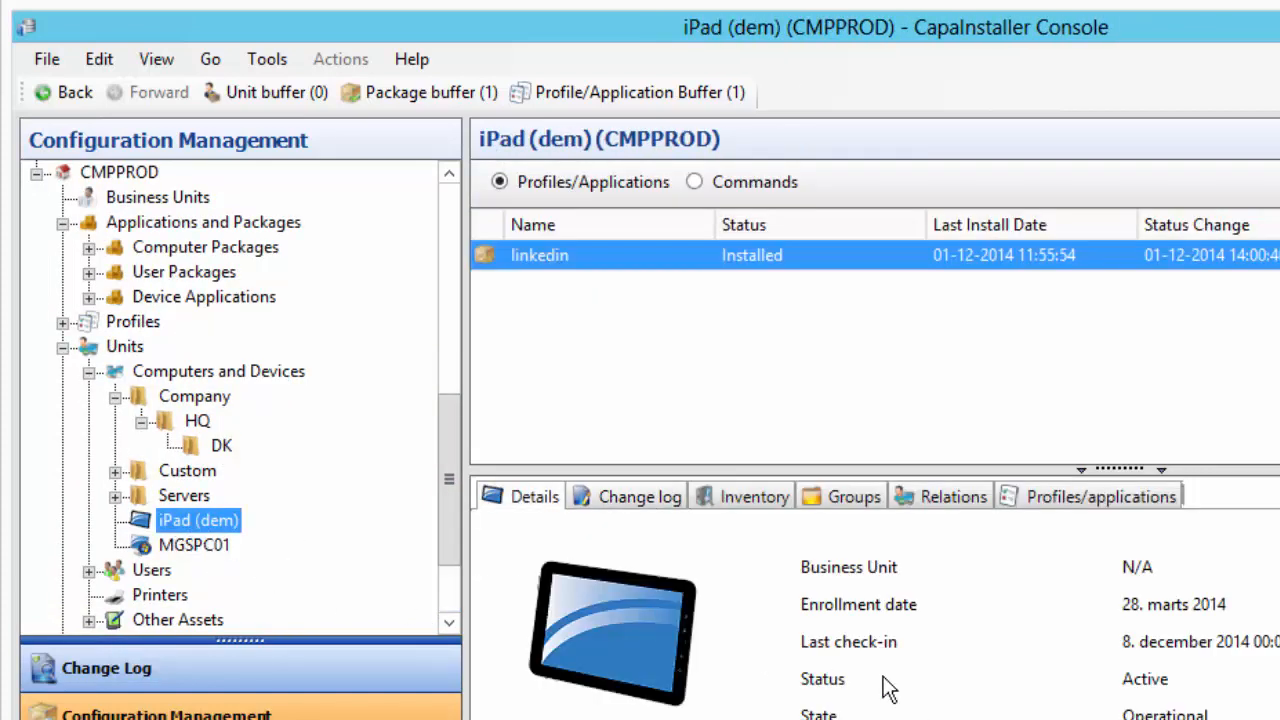
# Check the iPad's change log and Hardware and Software inventory, then go to System Administration
pyautogui.click(679, 500)
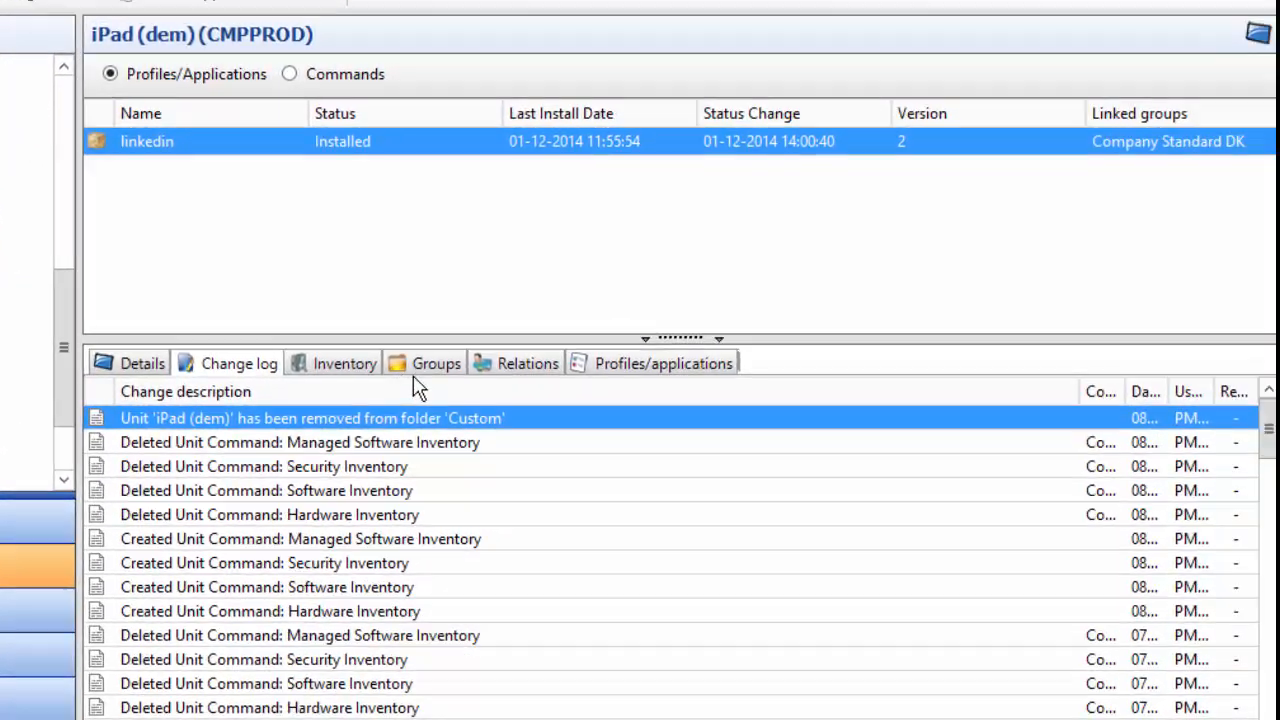
pyautogui.click(752, 497)
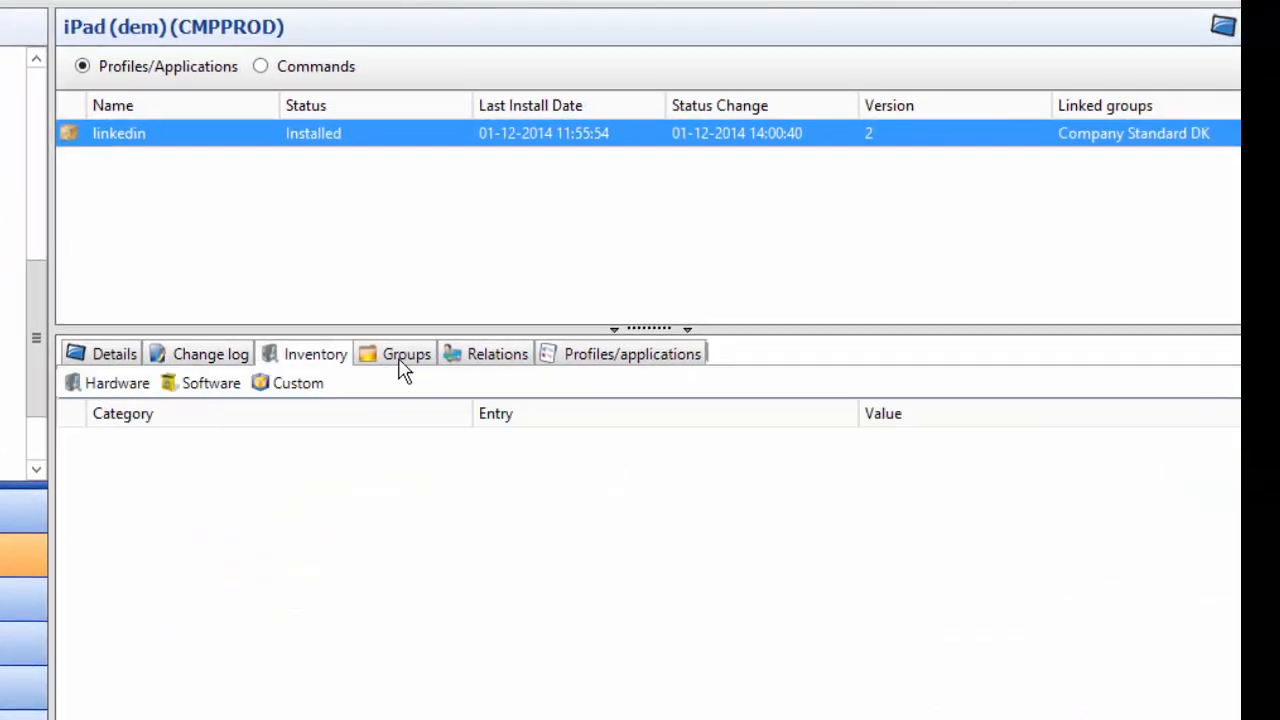
pyautogui.click(203, 388)
pyautogui.click(118, 385)
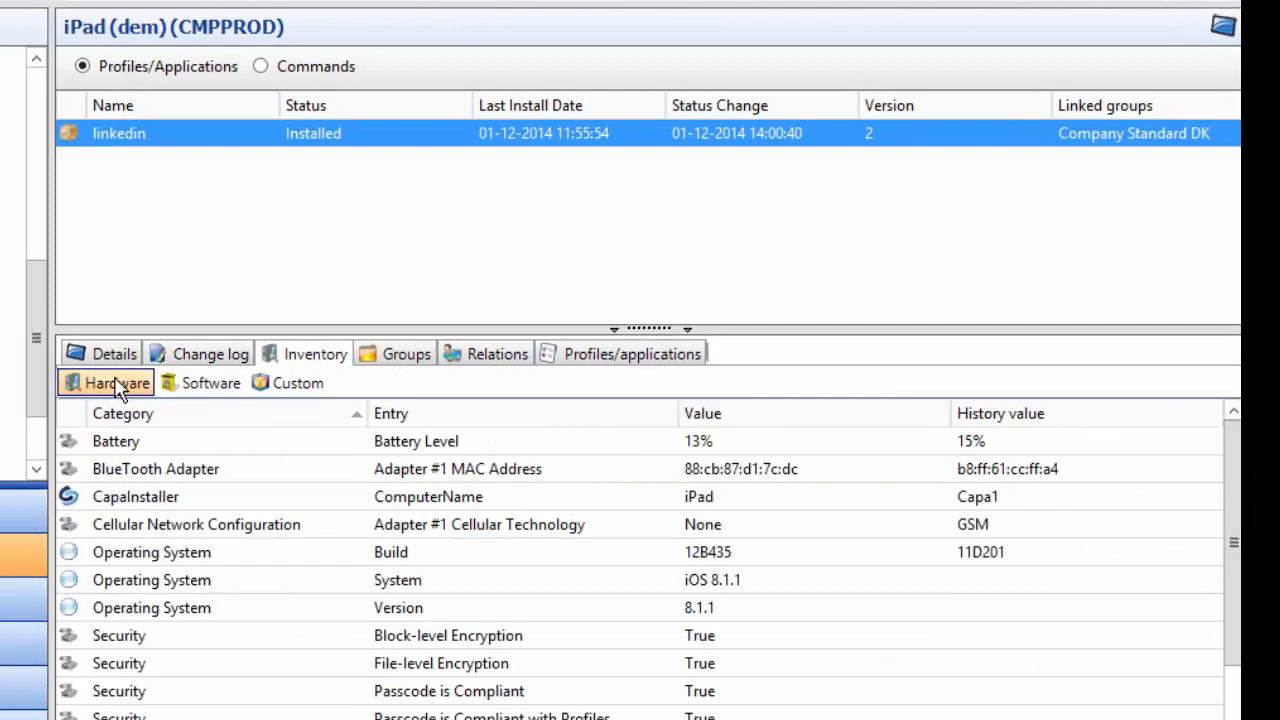
pyautogui.click(240, 536)
pyautogui.click(211, 383)
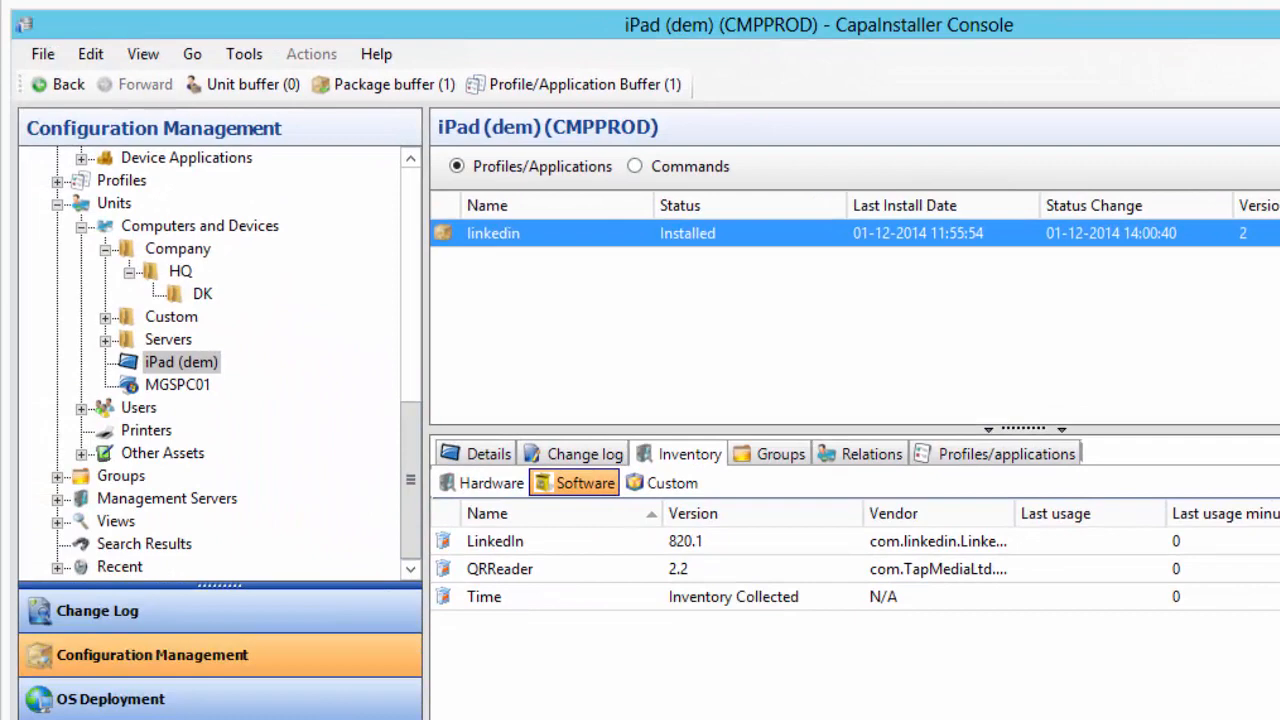
pyautogui.click(81, 226)
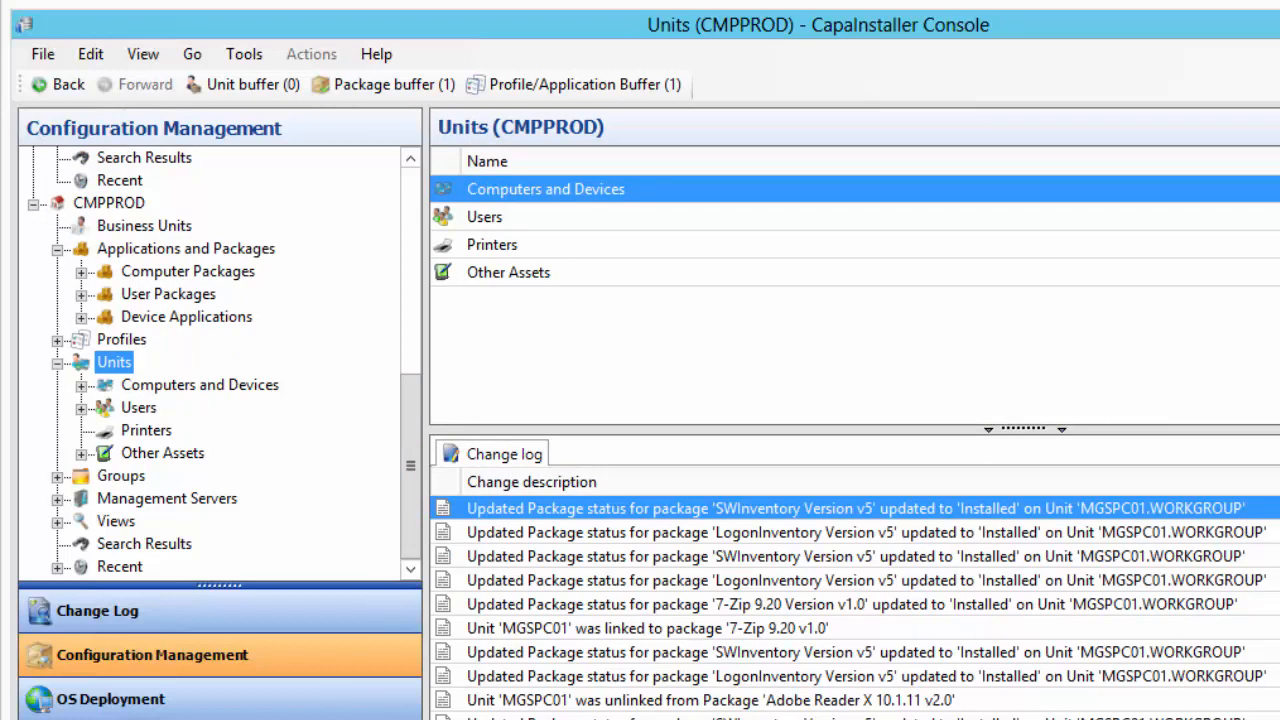
pyautogui.click(220, 719)
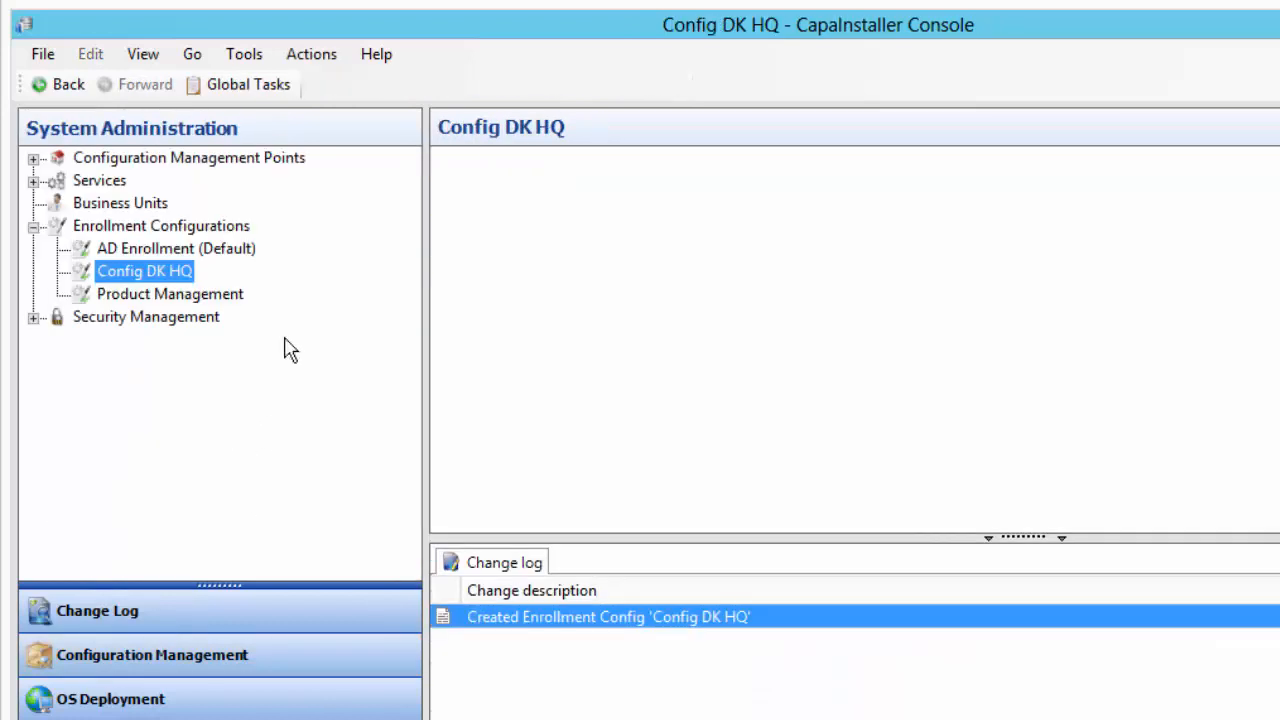
# Open Config DK HQ's properties and select the Enrollment ID value
pyautogui.rightClick(133, 279)
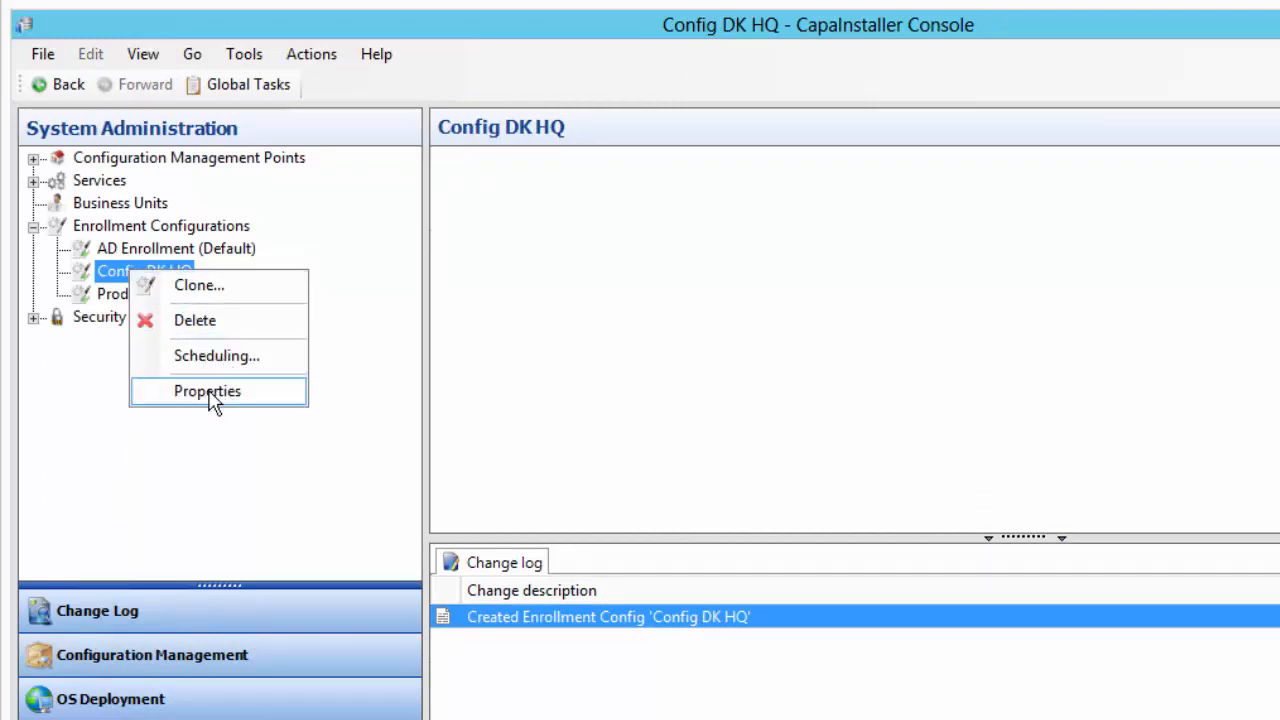
pyautogui.press('Return')
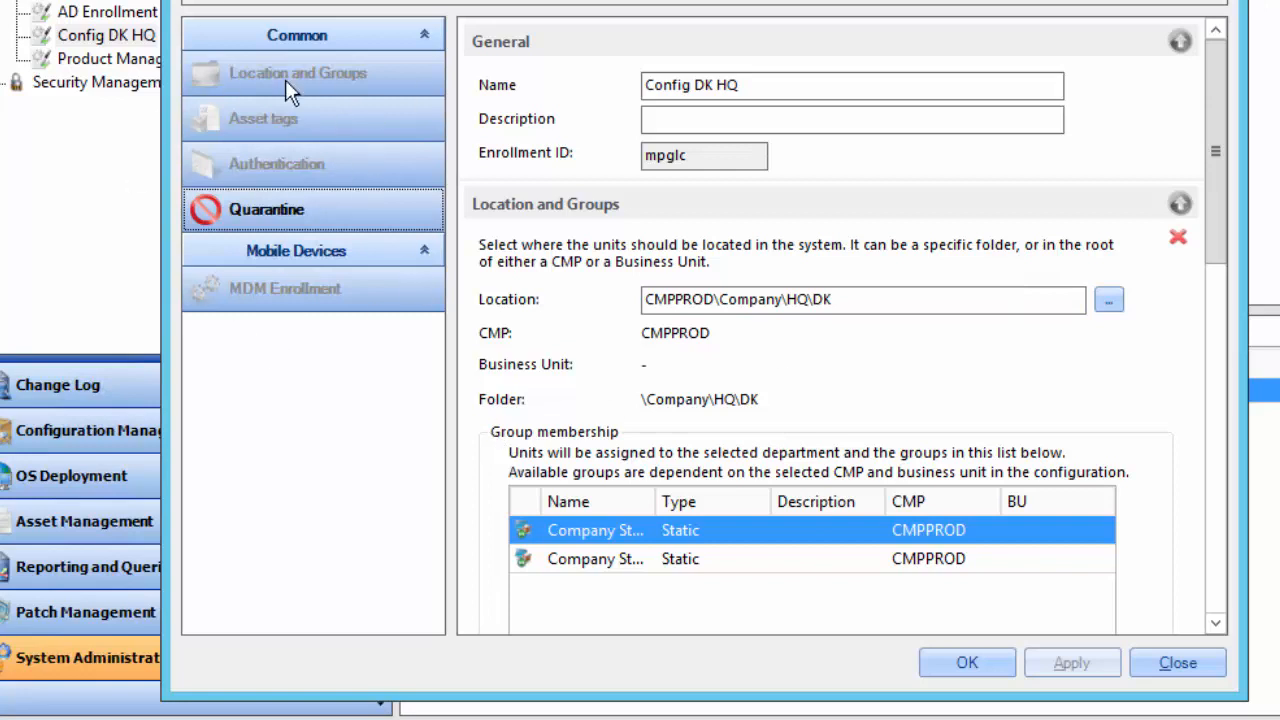
pyautogui.click(712, 85)
pyautogui.click(705, 152)
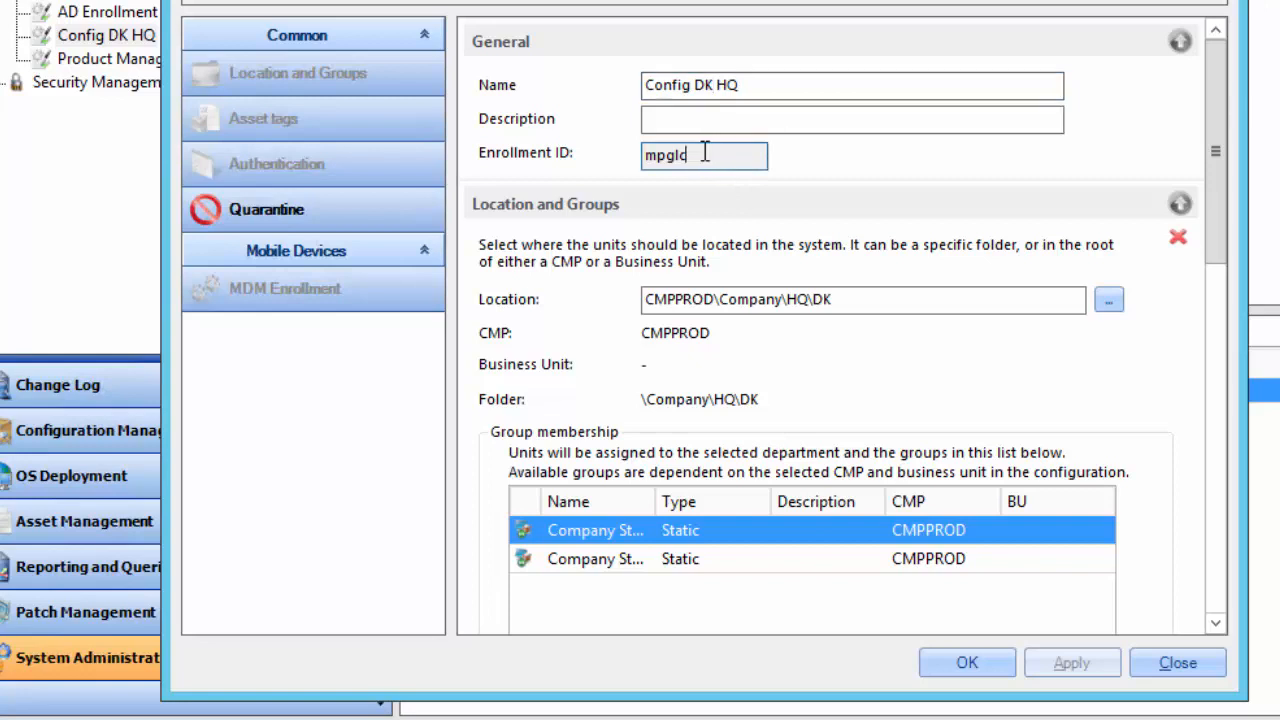
pyautogui.moveTo(705, 152); pyautogui.dragTo(600, 150)
pyautogui.moveTo(1217, 151); pyautogui.dragTo(990, 165)
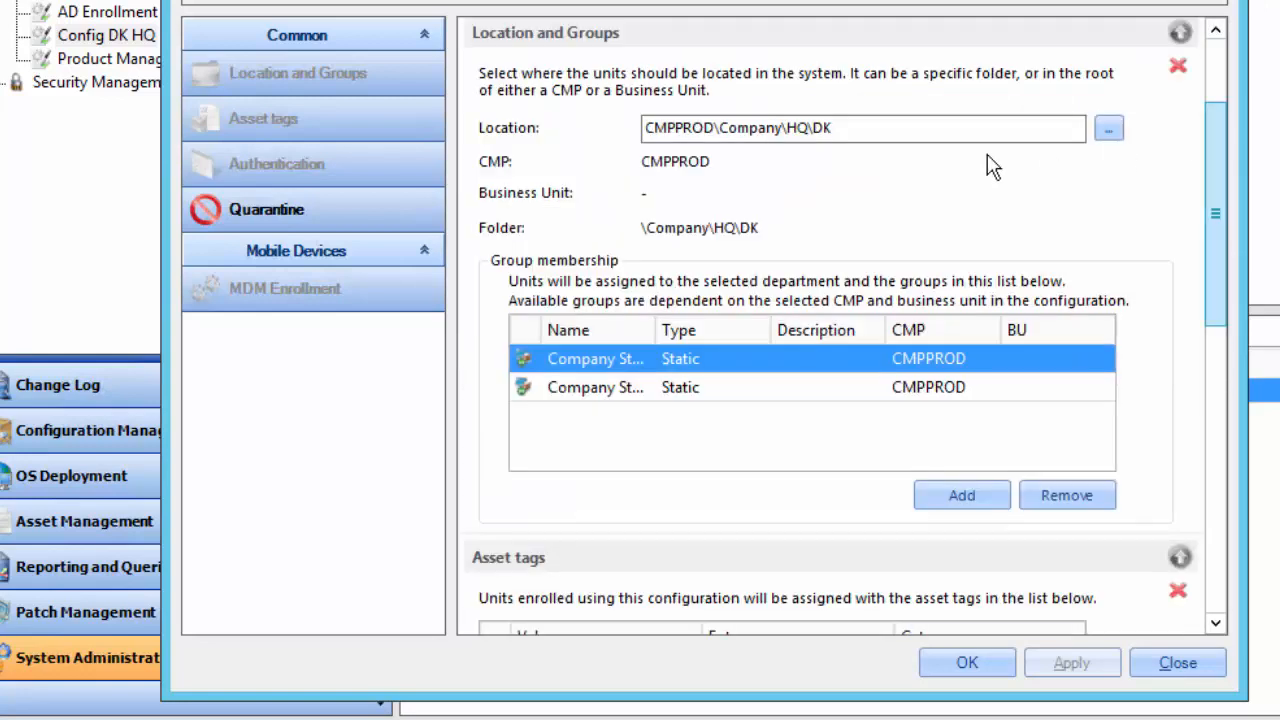
# Select the Location path and widen the Group membership Name column to show Company Standard DK and HQ
pyautogui.click(750, 132)
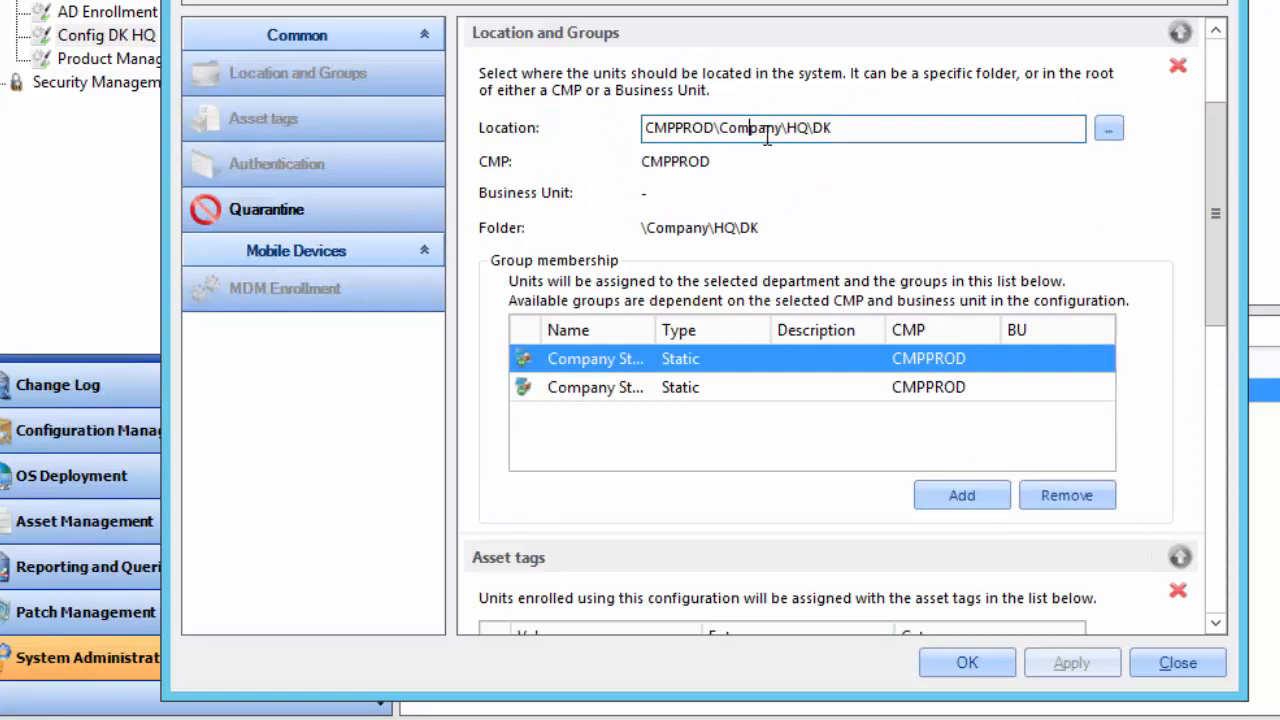
pyautogui.moveTo(767, 138); pyautogui.dragTo(868, 225)
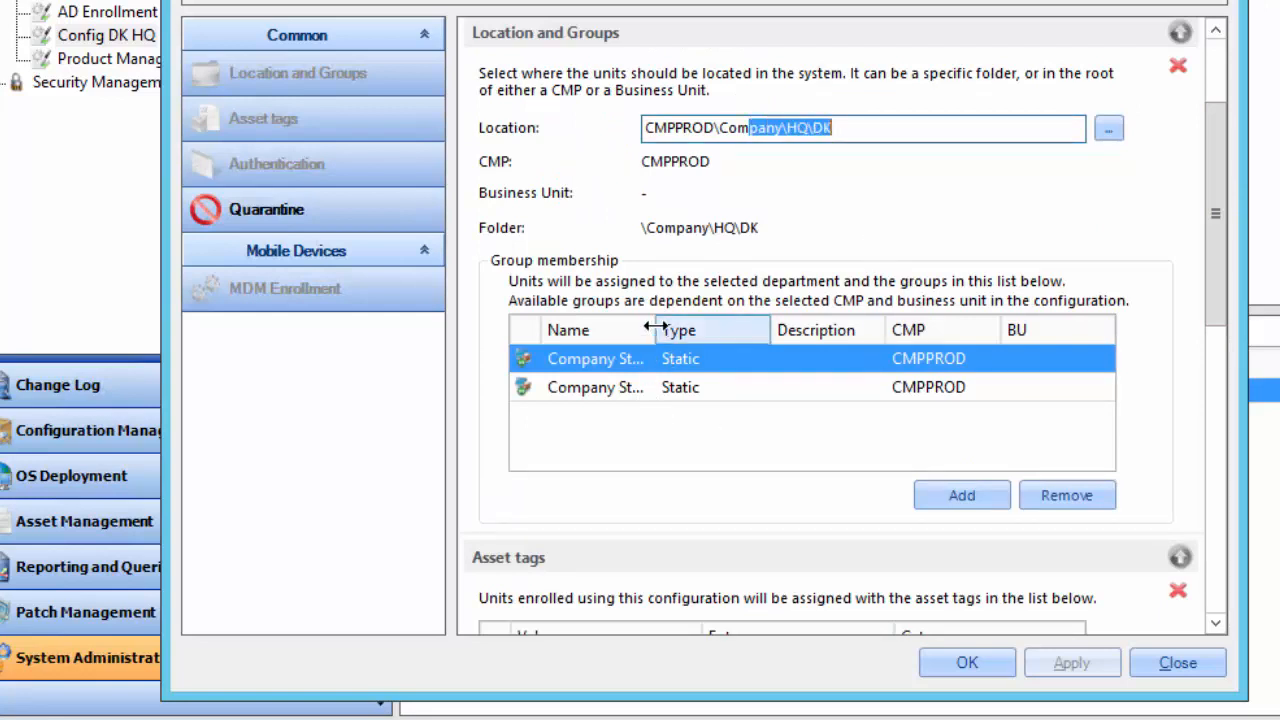
pyautogui.moveTo(657, 330); pyautogui.dragTo(780, 324)
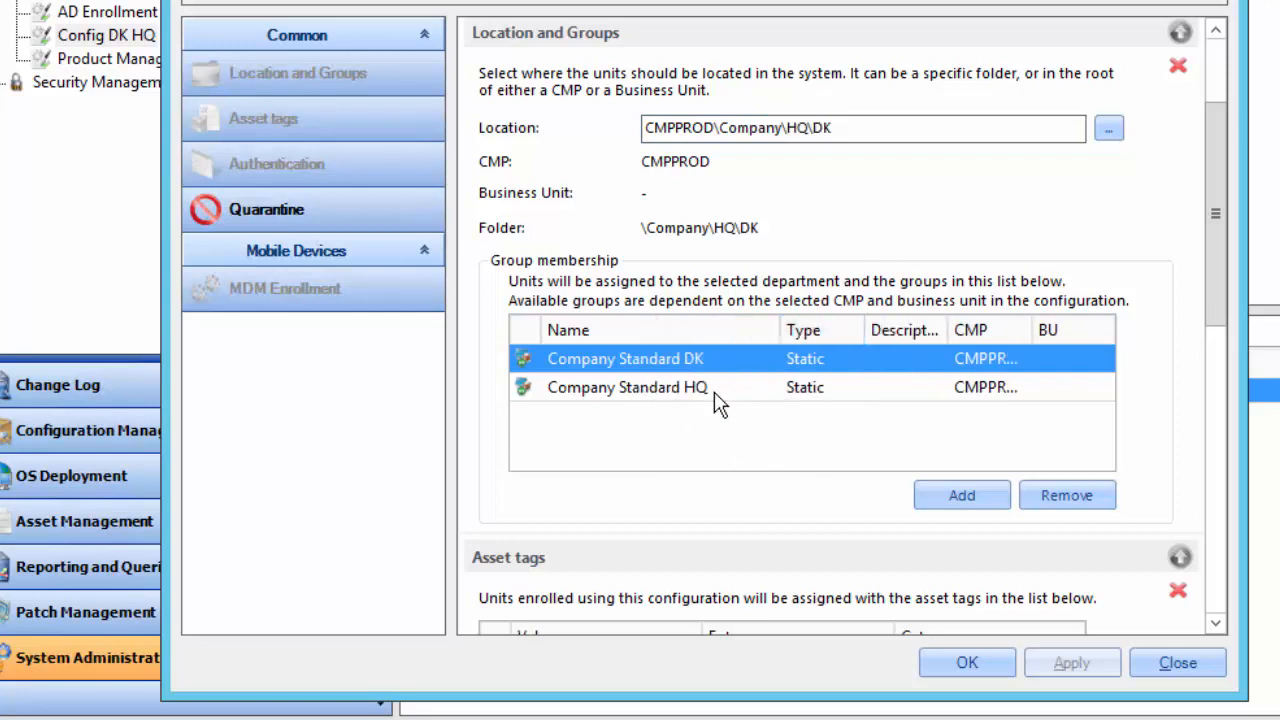
pyautogui.moveTo(1218, 214); pyautogui.dragTo(1236, 427)
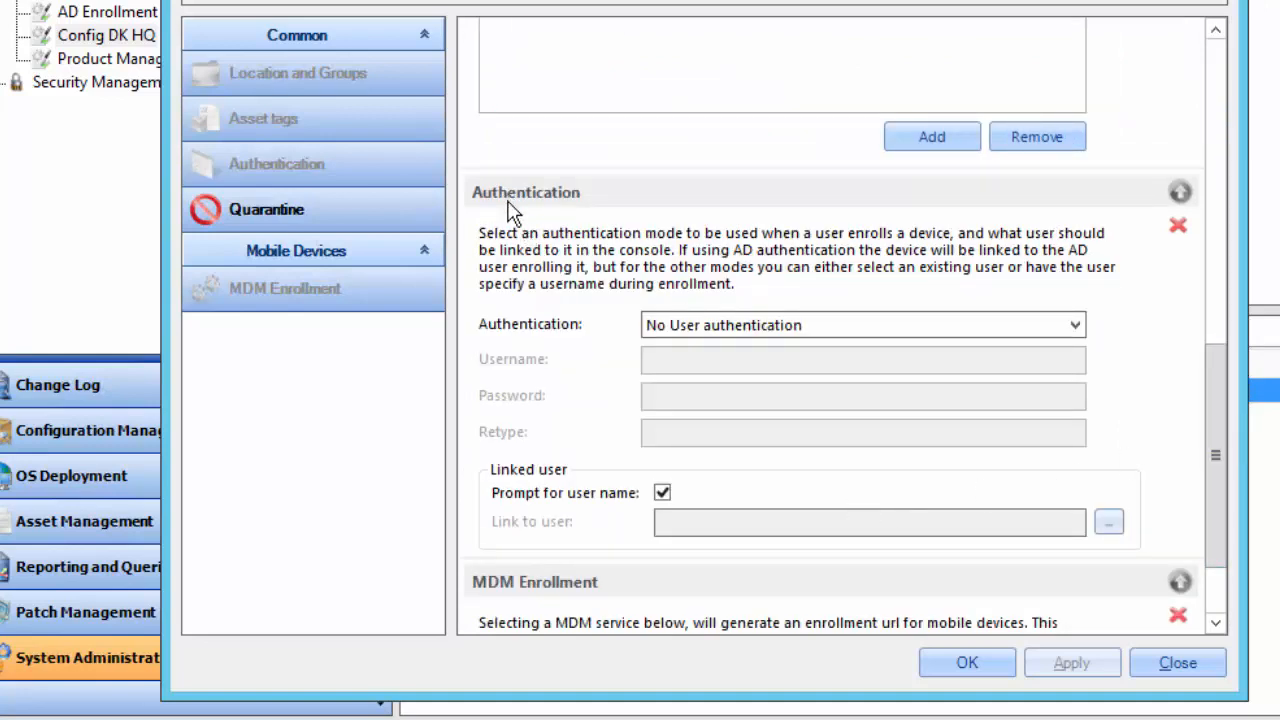
# Keep No User authentication, scroll to the MDM Enrollment URL and back, and close the properties
pyautogui.click(1044, 330)
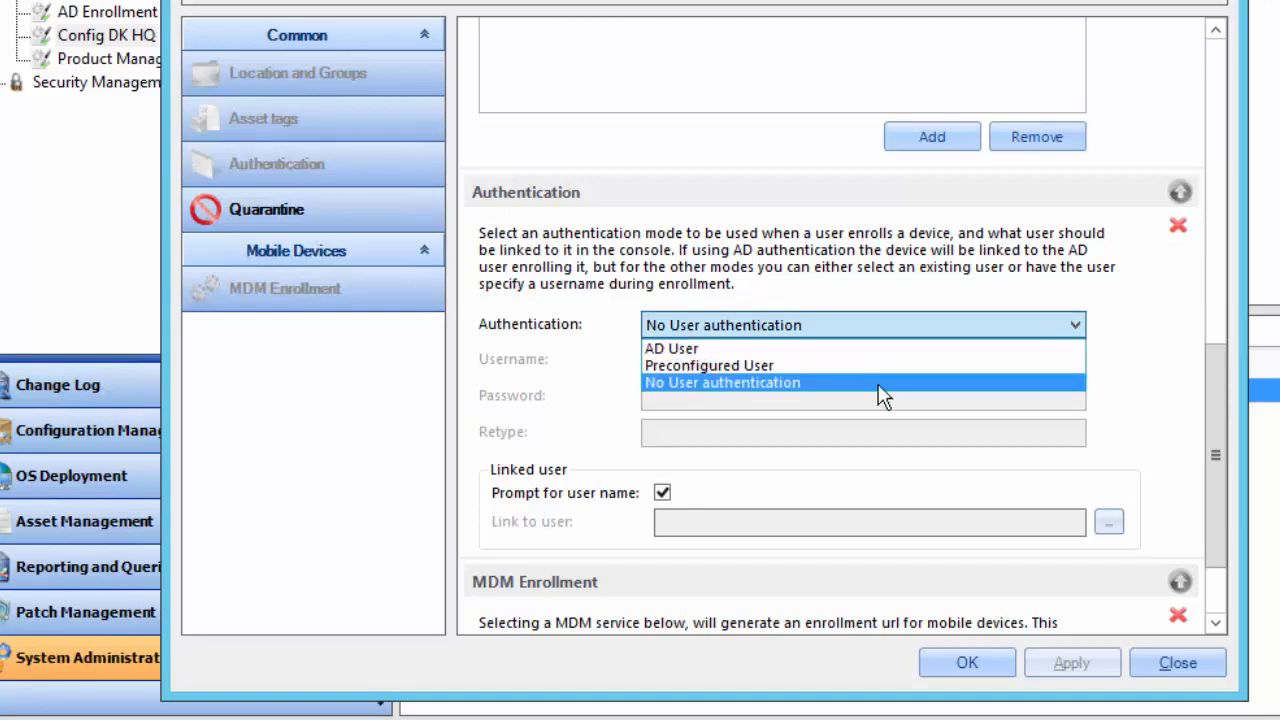
pyautogui.click(1213, 372)
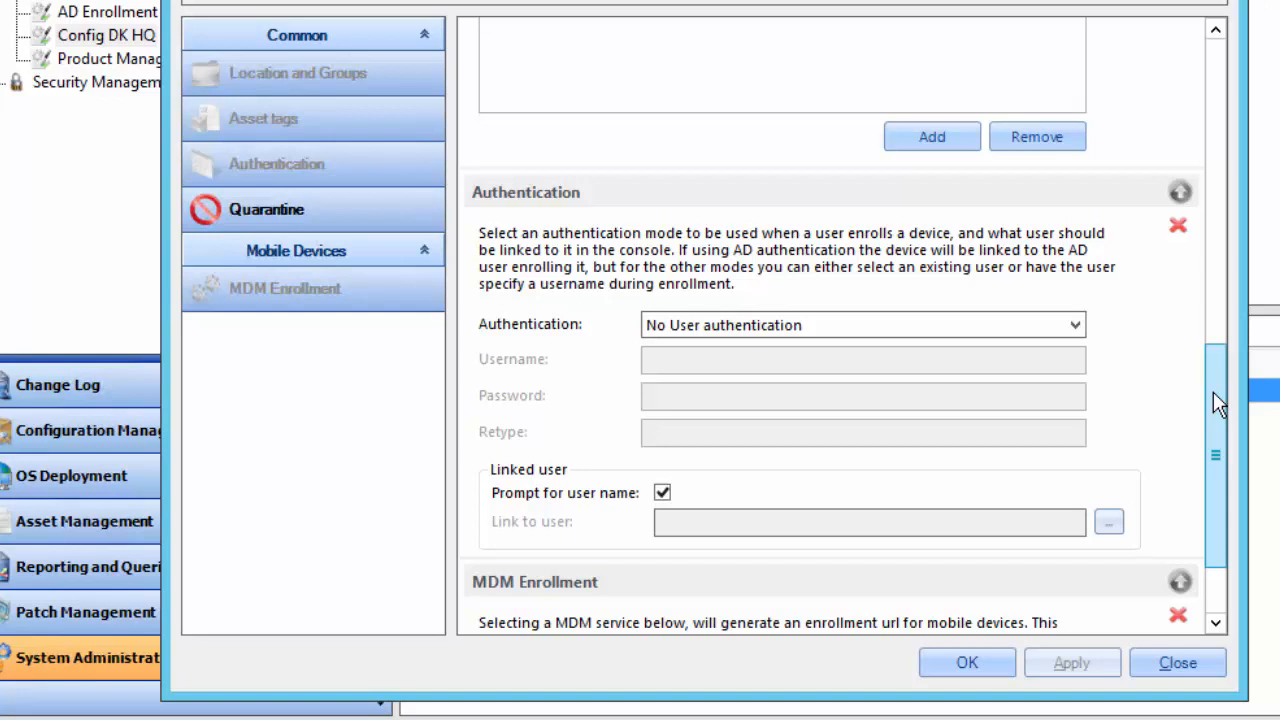
pyautogui.moveTo(1213, 391); pyautogui.dragTo(1220, 482)
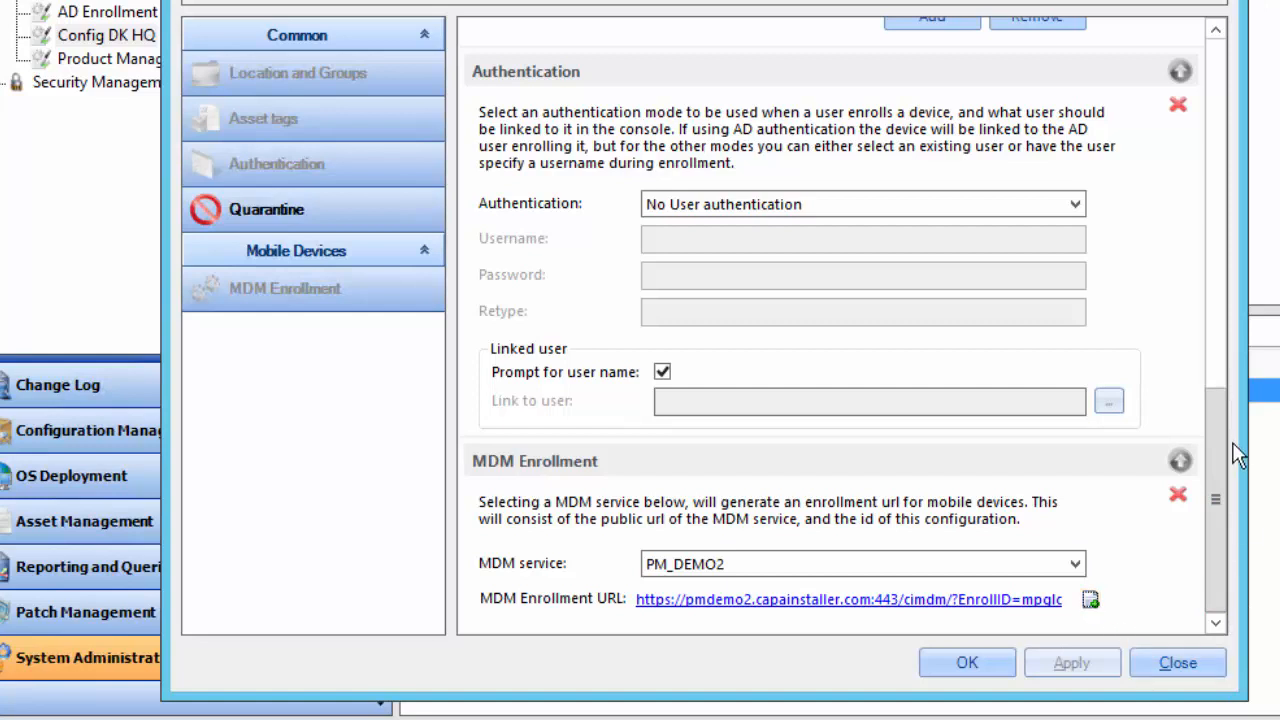
pyautogui.moveTo(1226, 458); pyautogui.dragTo(1240, 110)
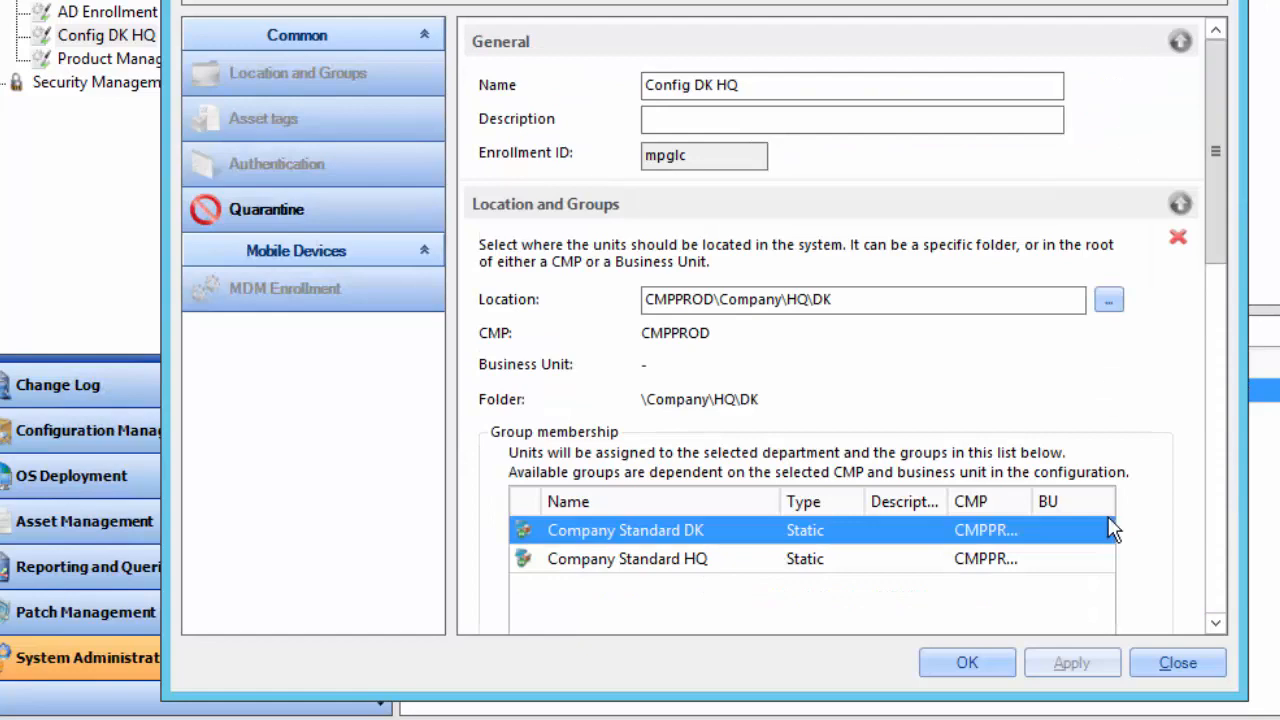
pyautogui.click(1166, 660)
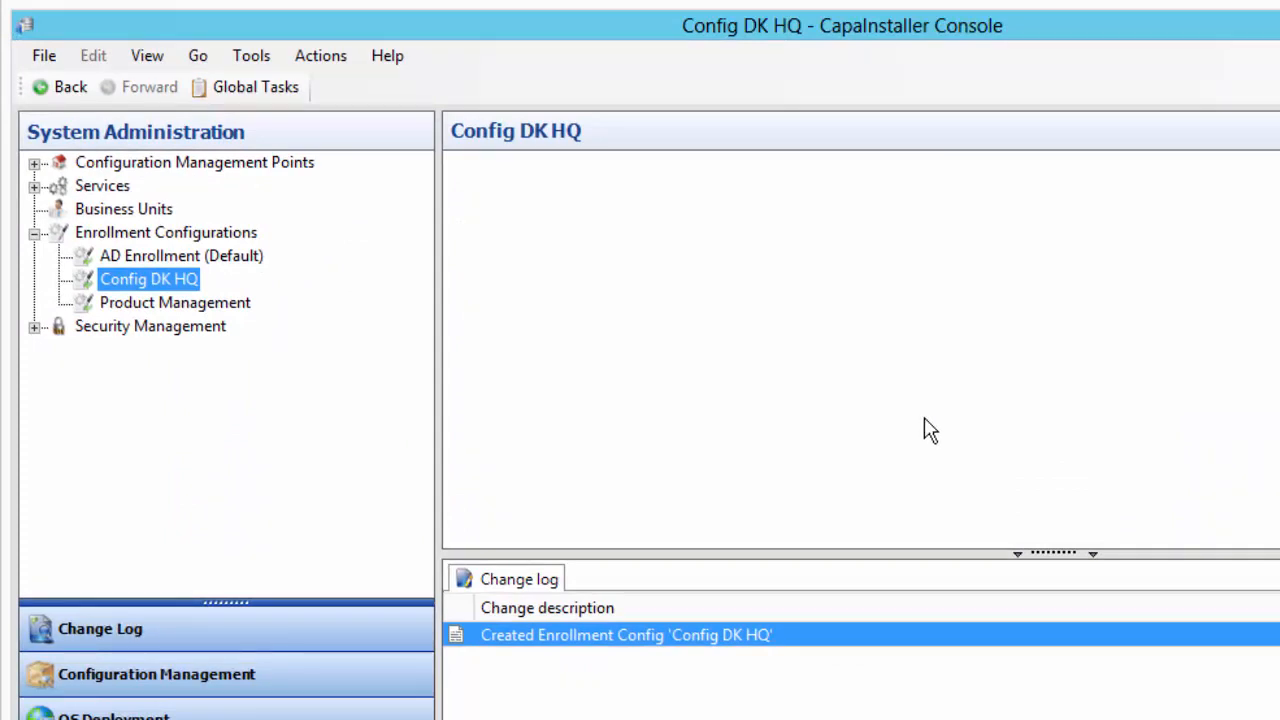
# Switch to the Configuration Management area to show CMPPROD's Units
pyautogui.click(207, 676)
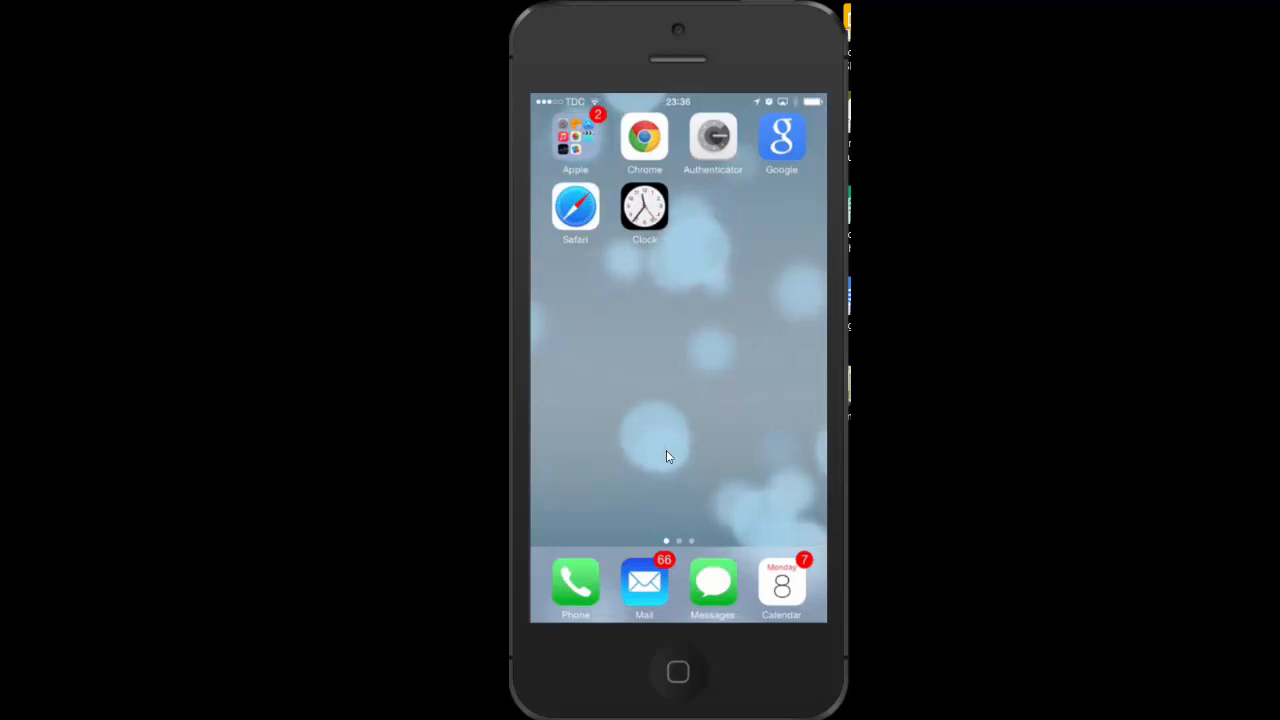
# From the Enroll Device email, submit the enrollment form with the primary user and start the profile install
pyautogui.click(668, 457)
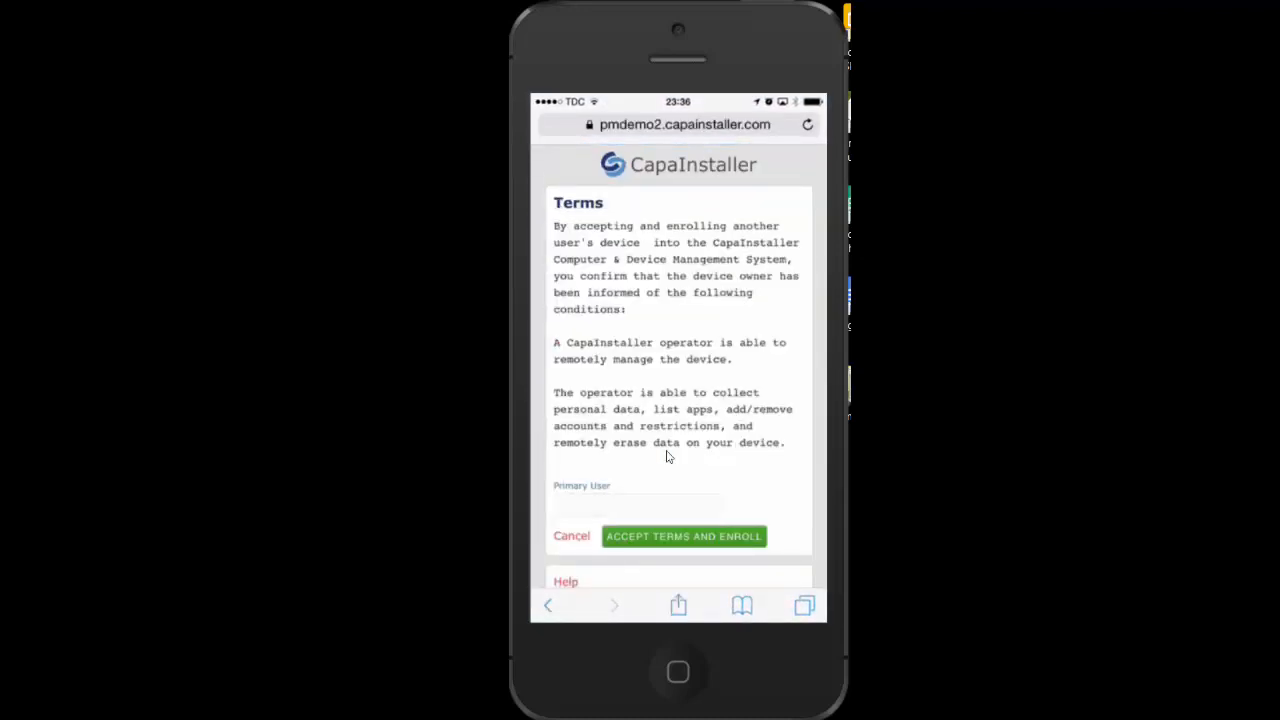
pyautogui.write('d')
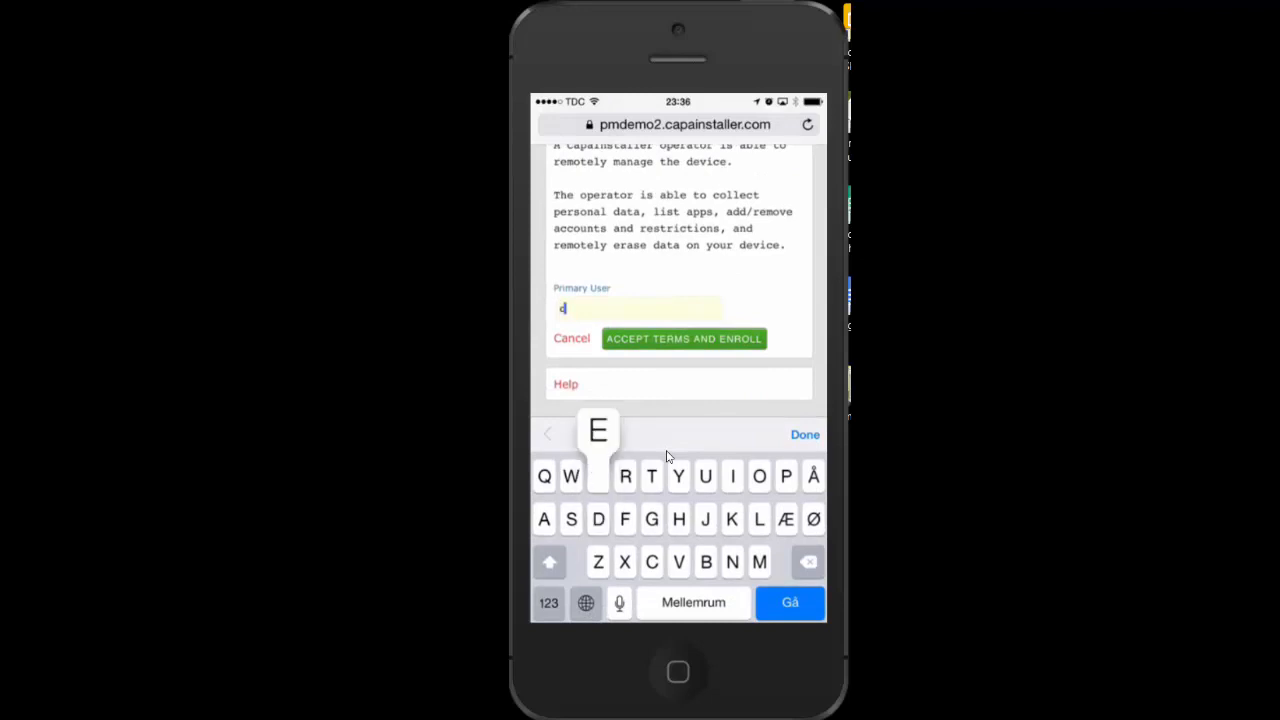
pyautogui.write('em')
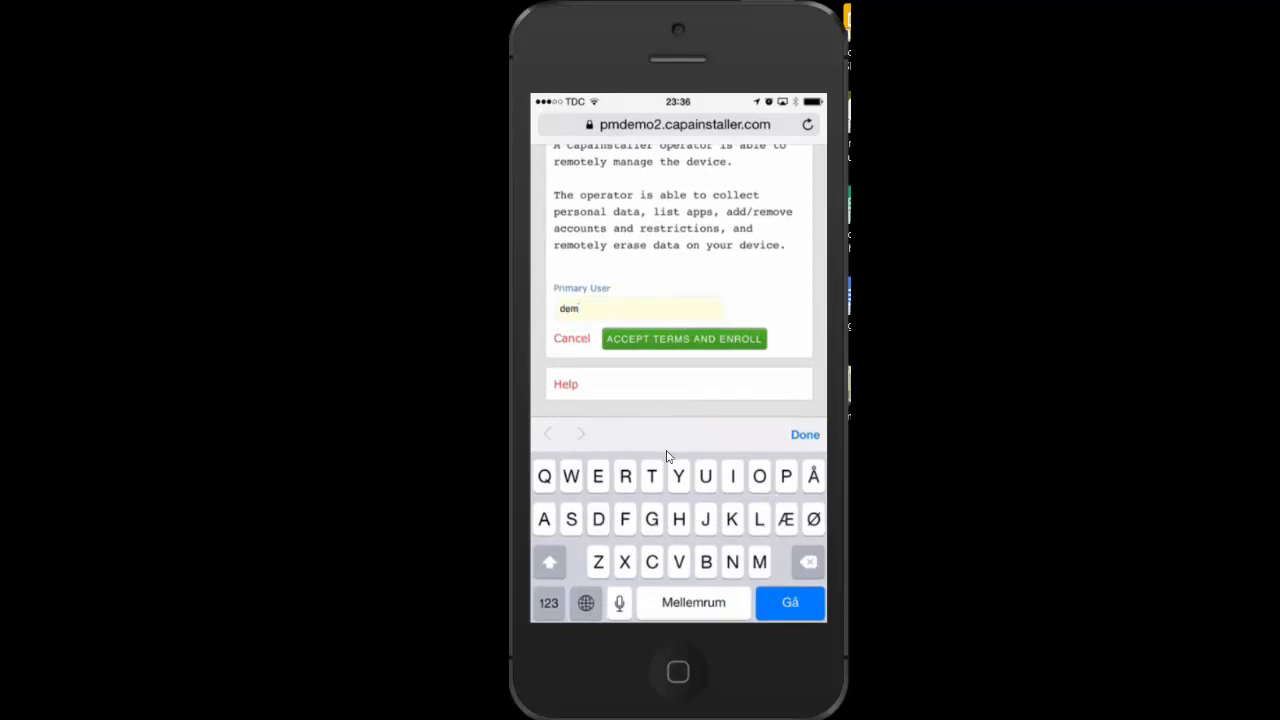
pyautogui.press('Return')
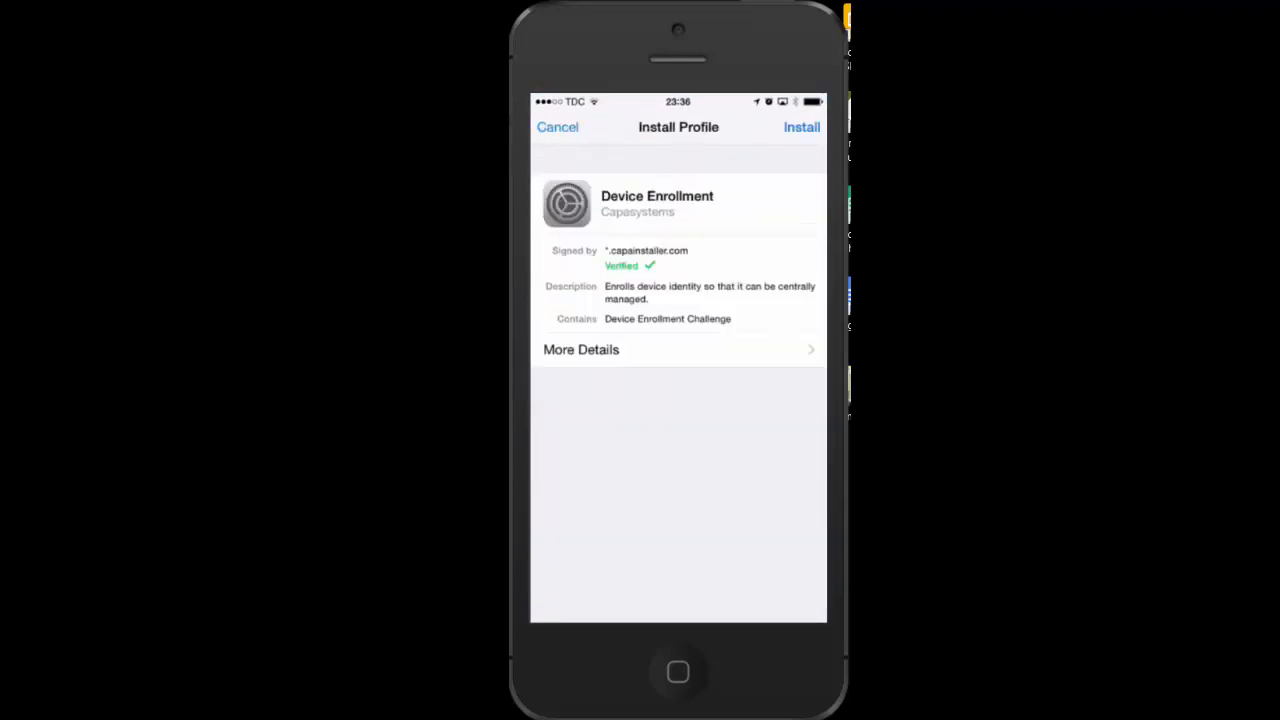
pyautogui.click(802, 127)
# Enter the device passcode, accept the remote management warning, trust the profile and finish installing
pyautogui.click(679, 473)
pyautogui.click(780, 473)
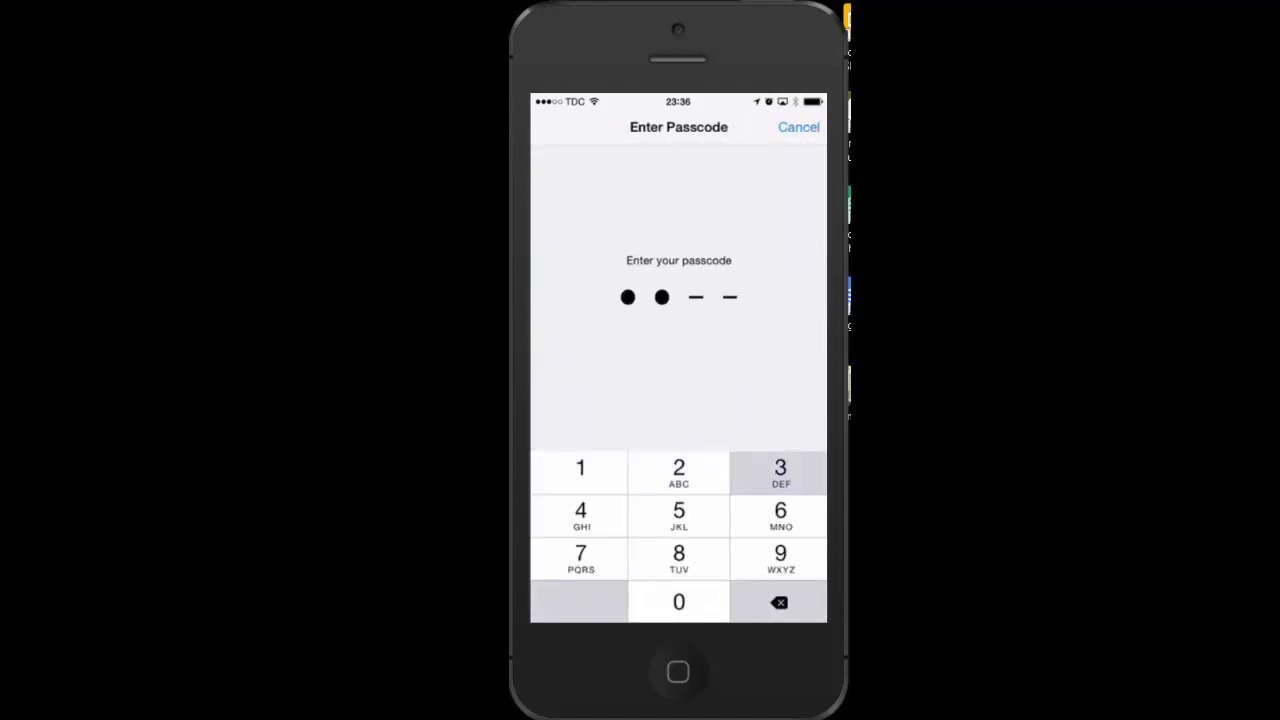
pyautogui.click(679, 516)
pyautogui.click(679, 516)
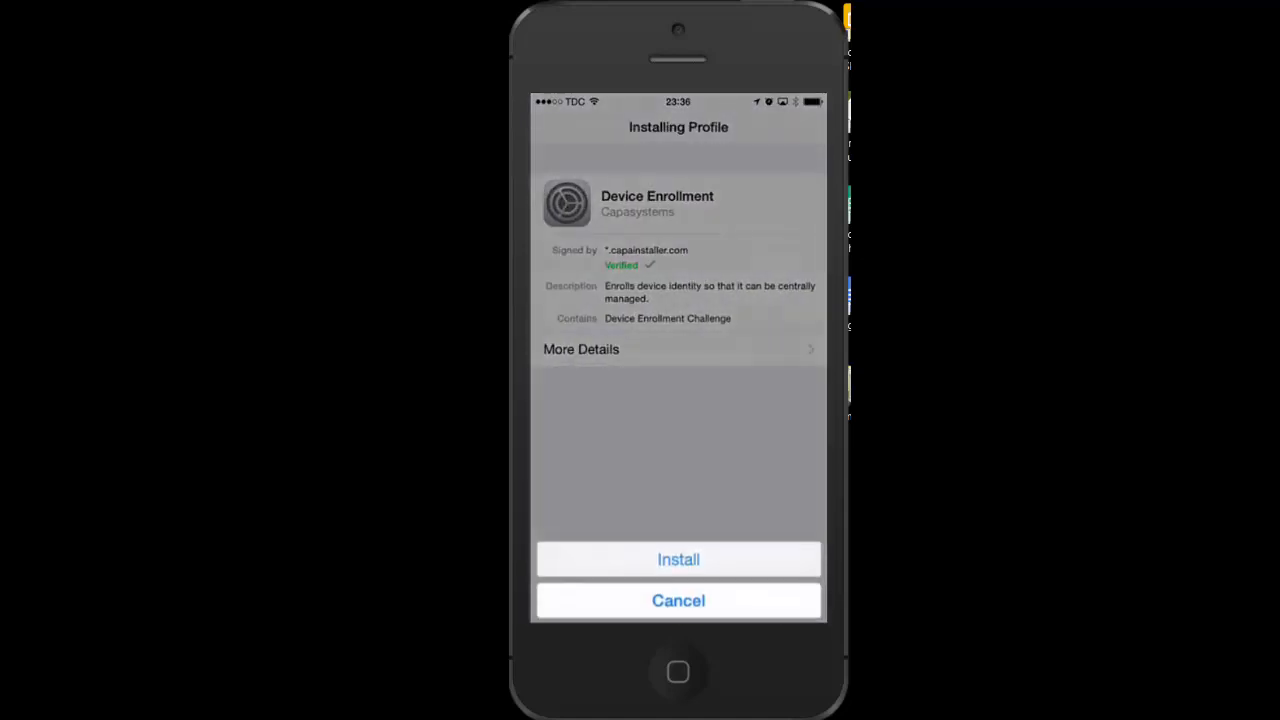
pyautogui.click(679, 559)
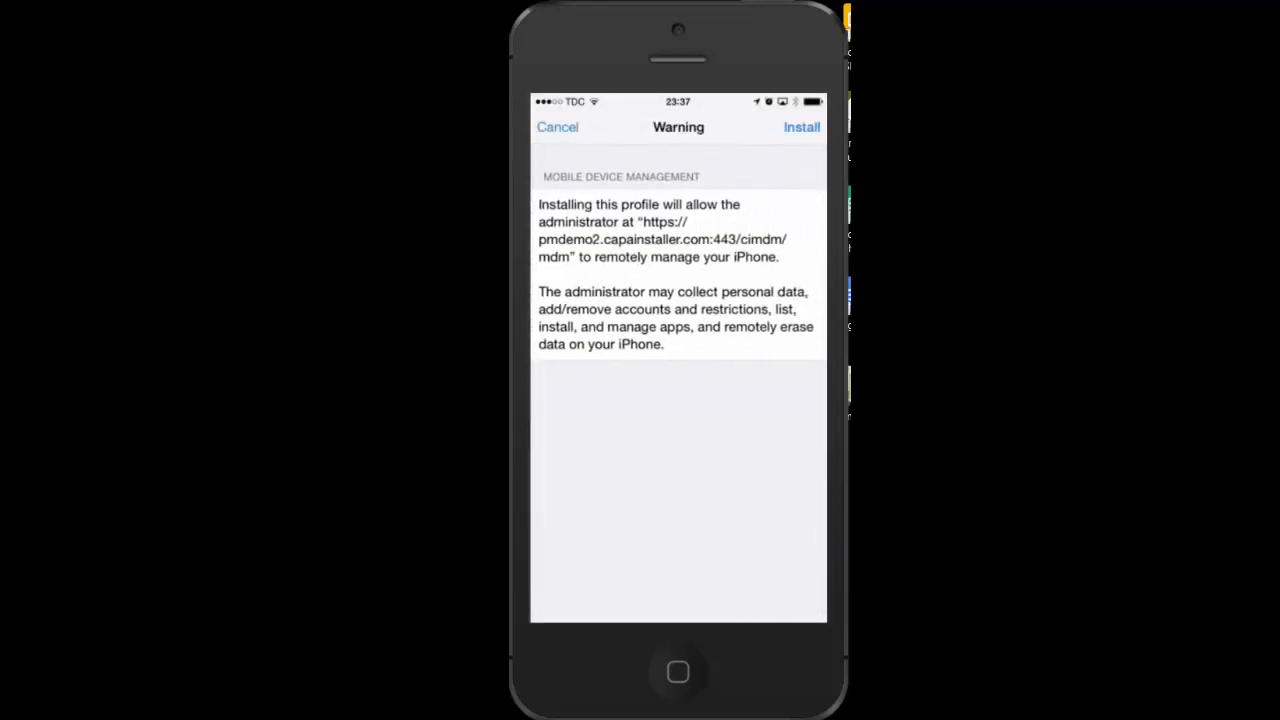
pyautogui.click(801, 127)
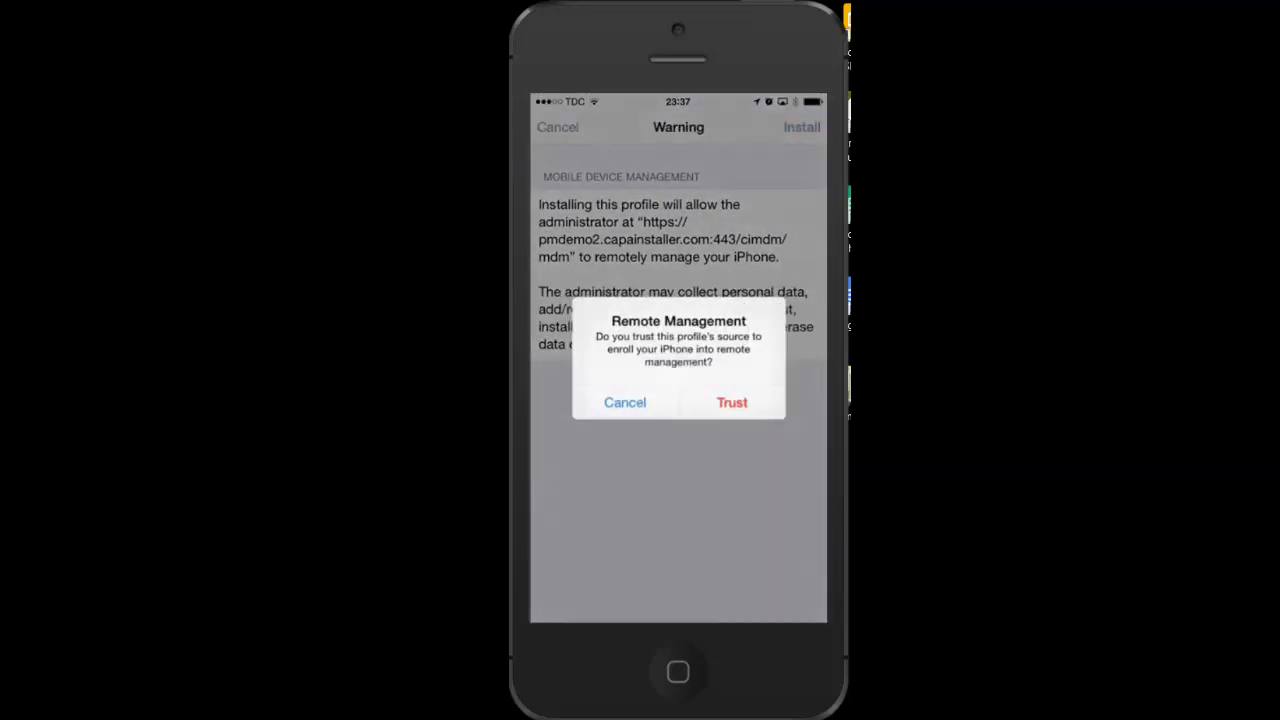
pyautogui.click(732, 403)
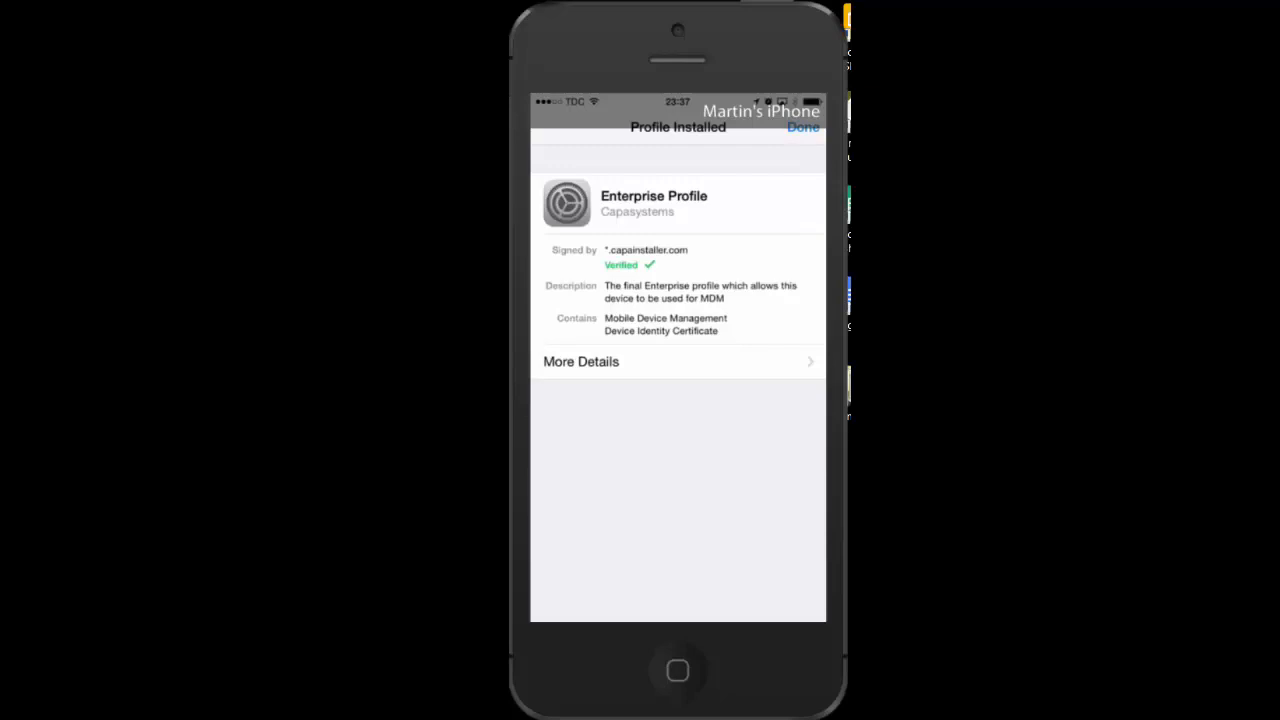
pyautogui.click(803, 127)
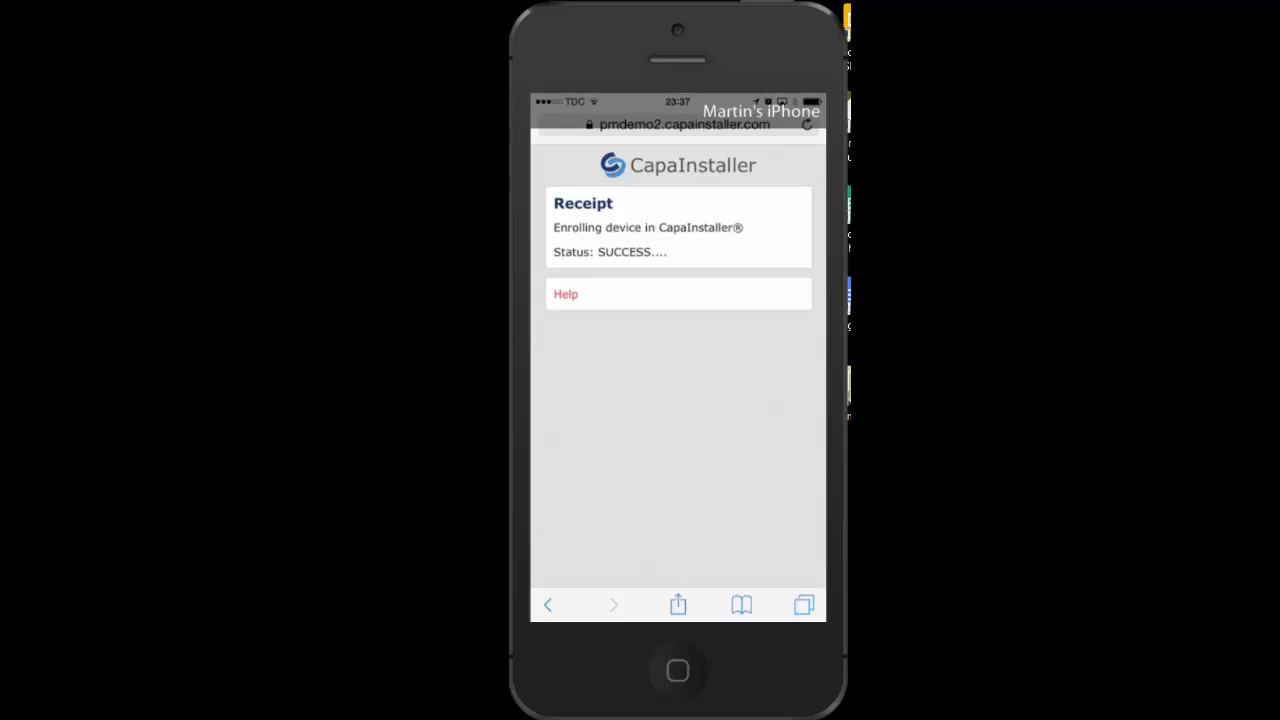
# Leave the Safari enrollment receipt and return to the iPhone home screen
pyautogui.press('Home')
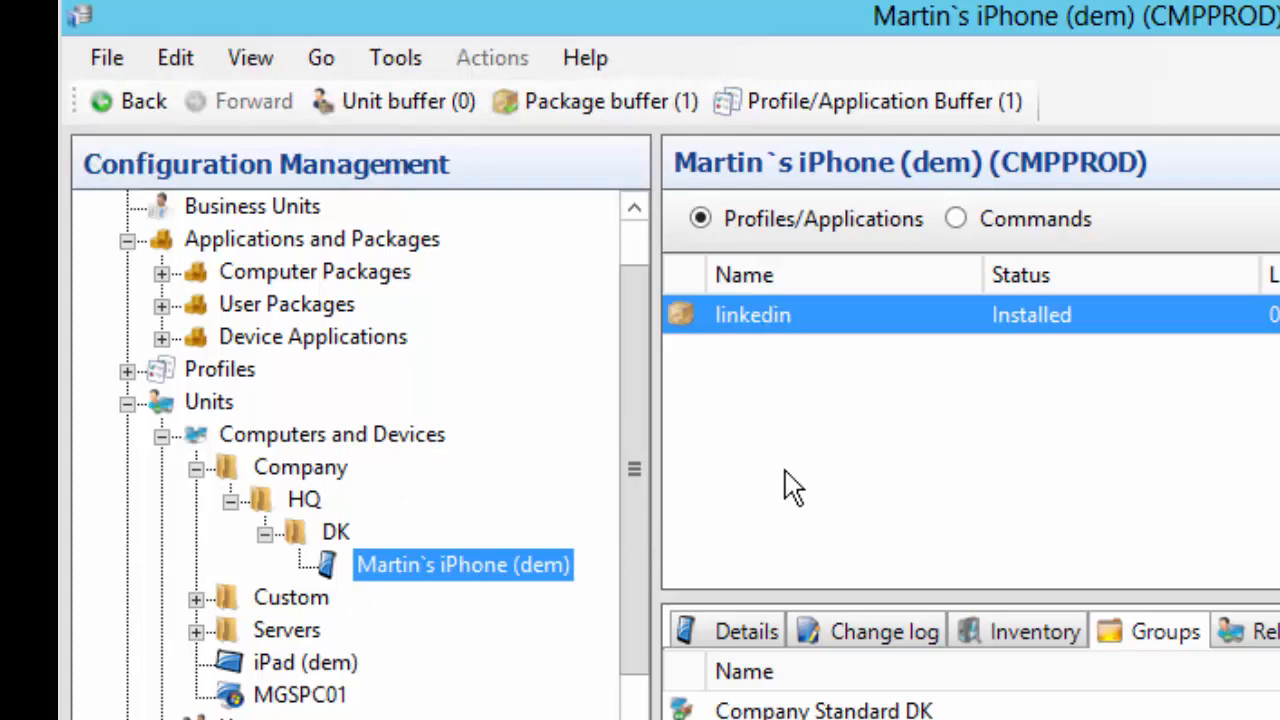
# Check the enrolled iPhone's applications and groups under DK, then switch to OS Deployment
pyautogui.click(323, 531)
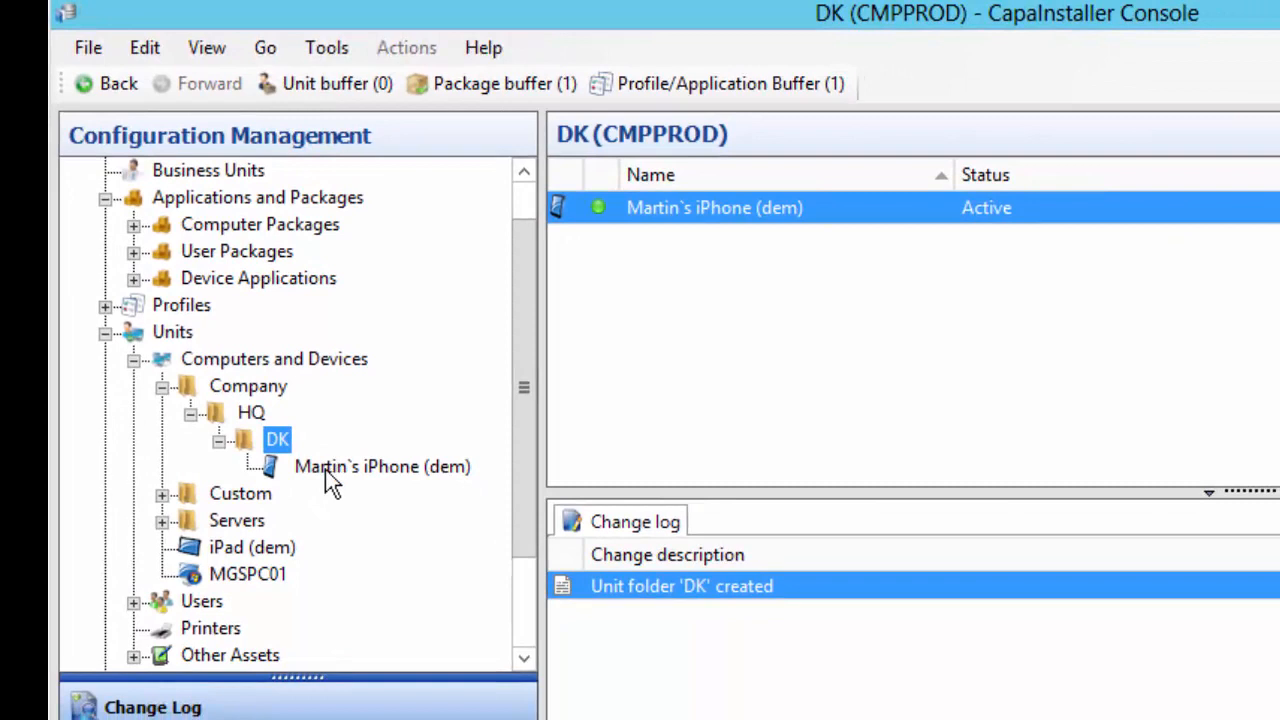
pyautogui.click(332, 475)
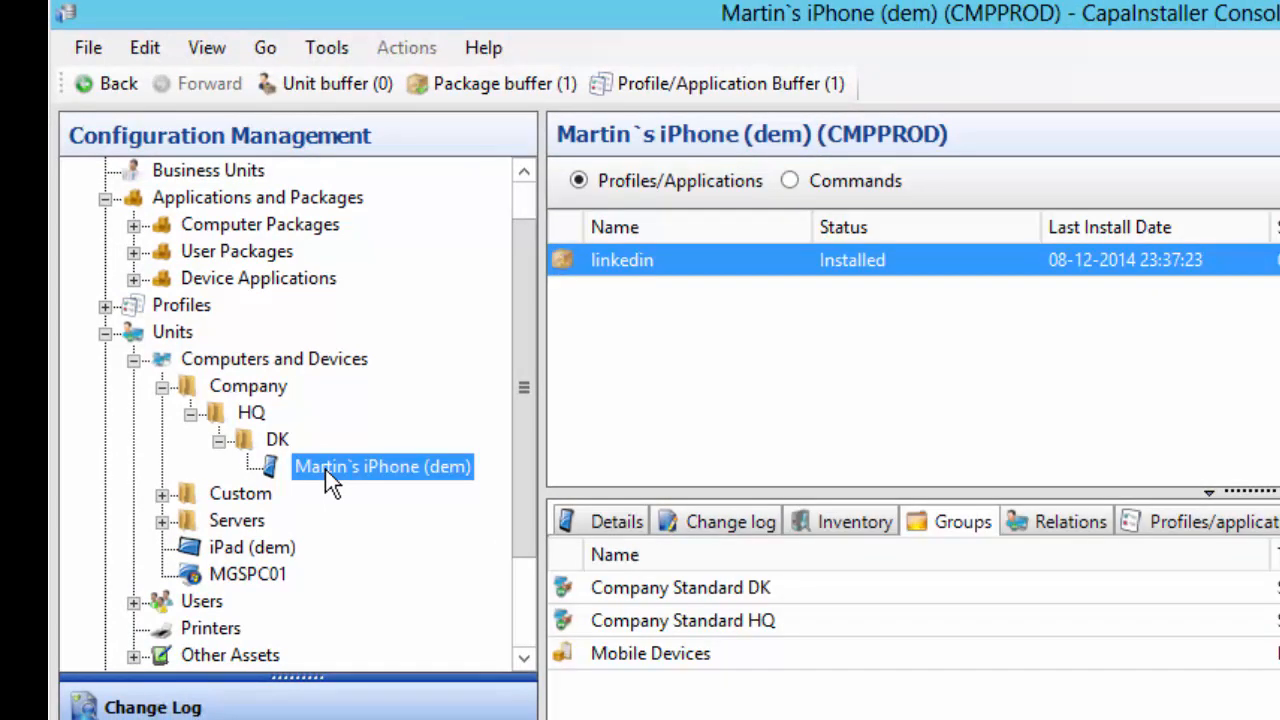
pyautogui.scroll(-2, 532, 447)
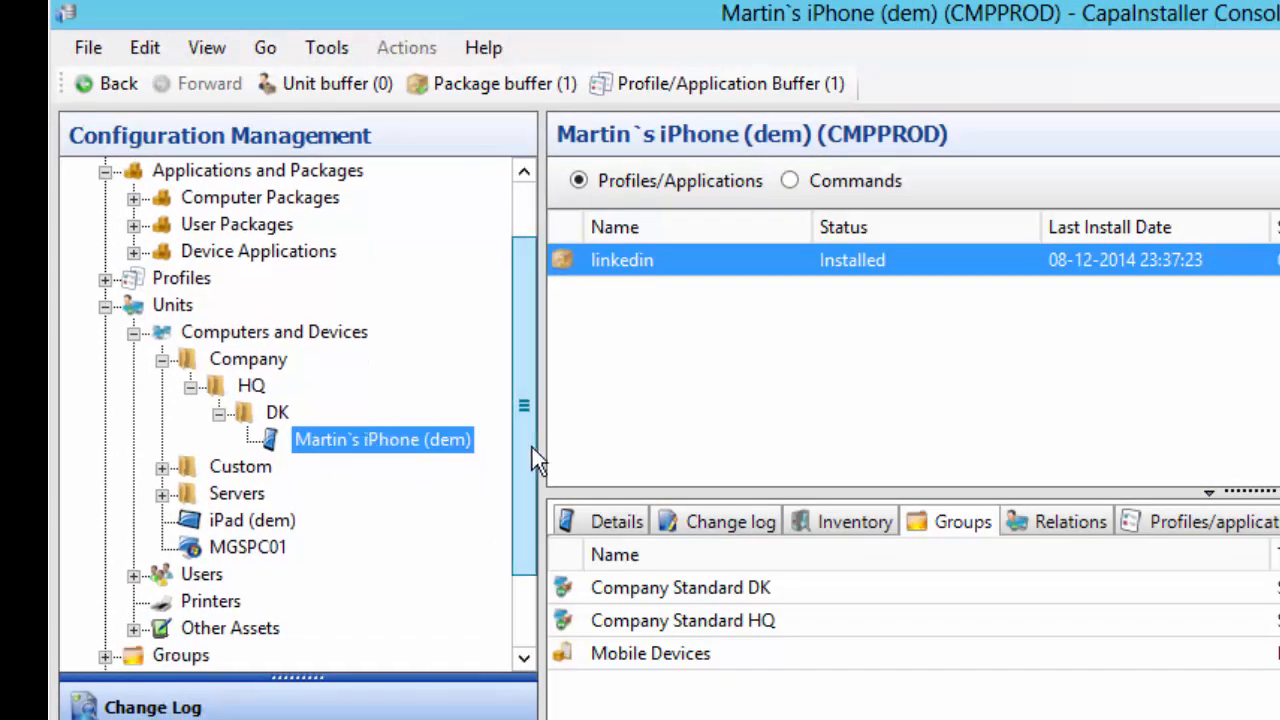
pyautogui.click(240, 382)
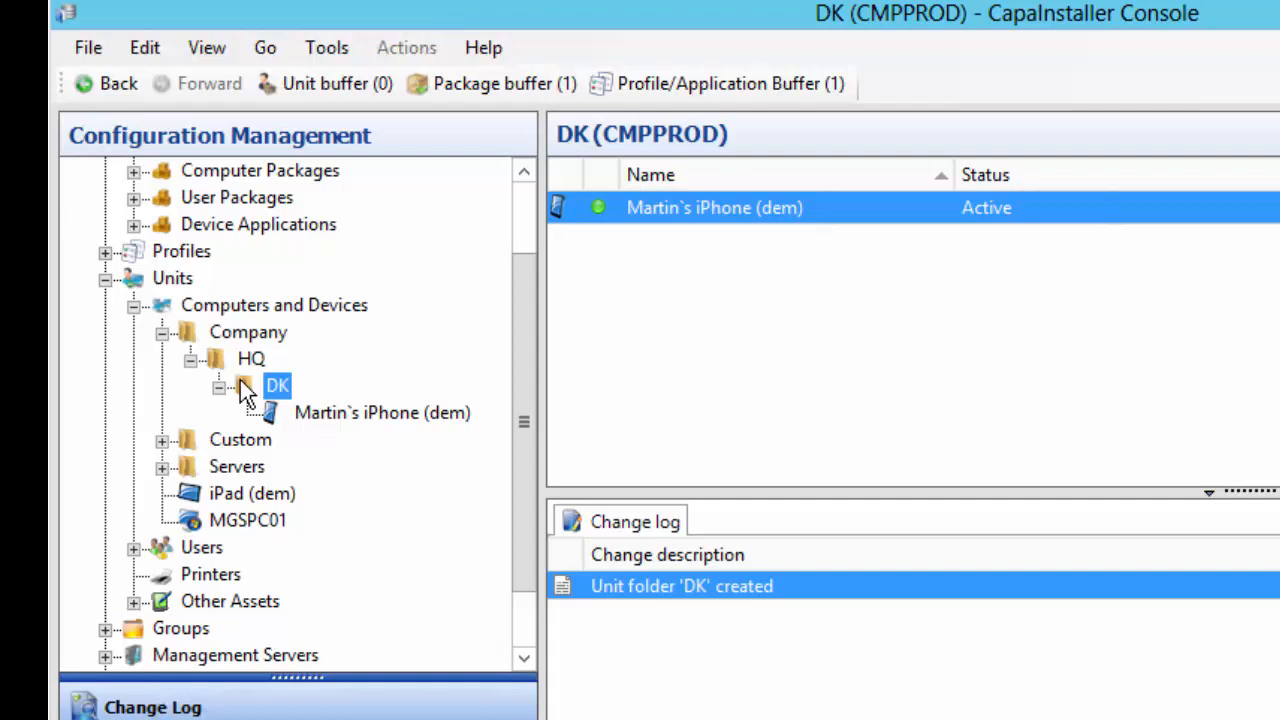
pyautogui.click(105, 280)
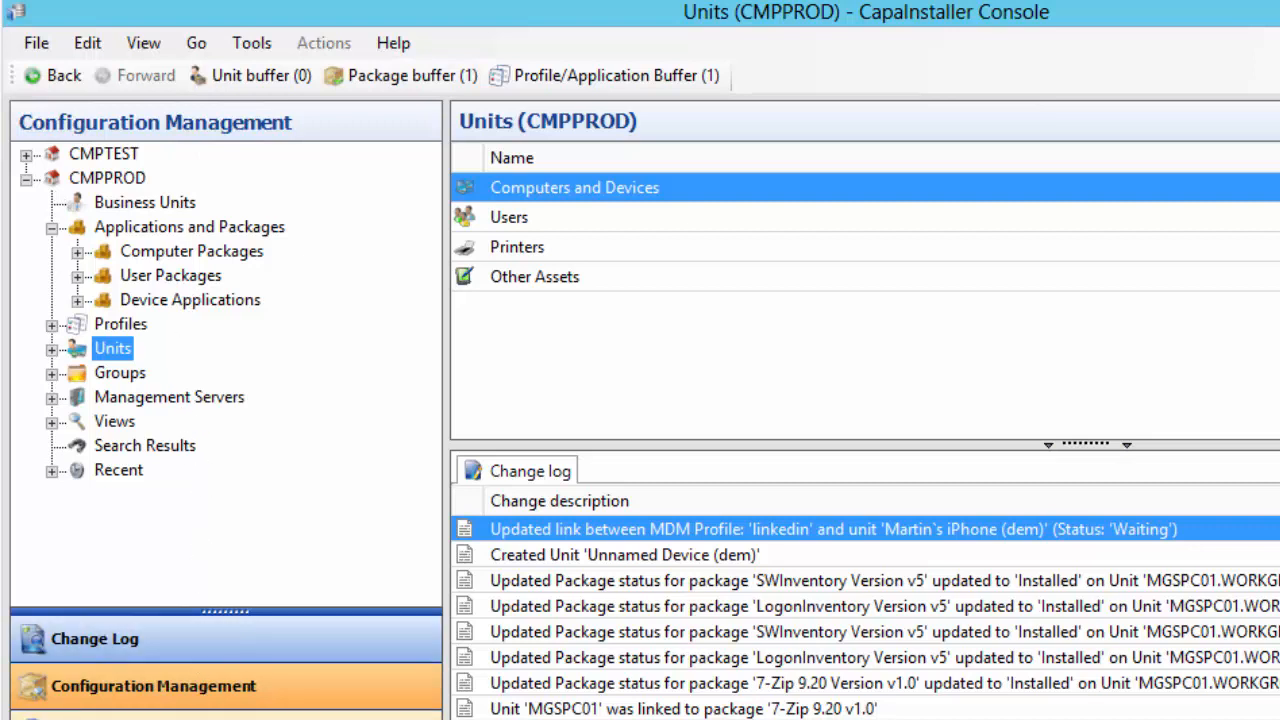
pyautogui.click(120, 716)
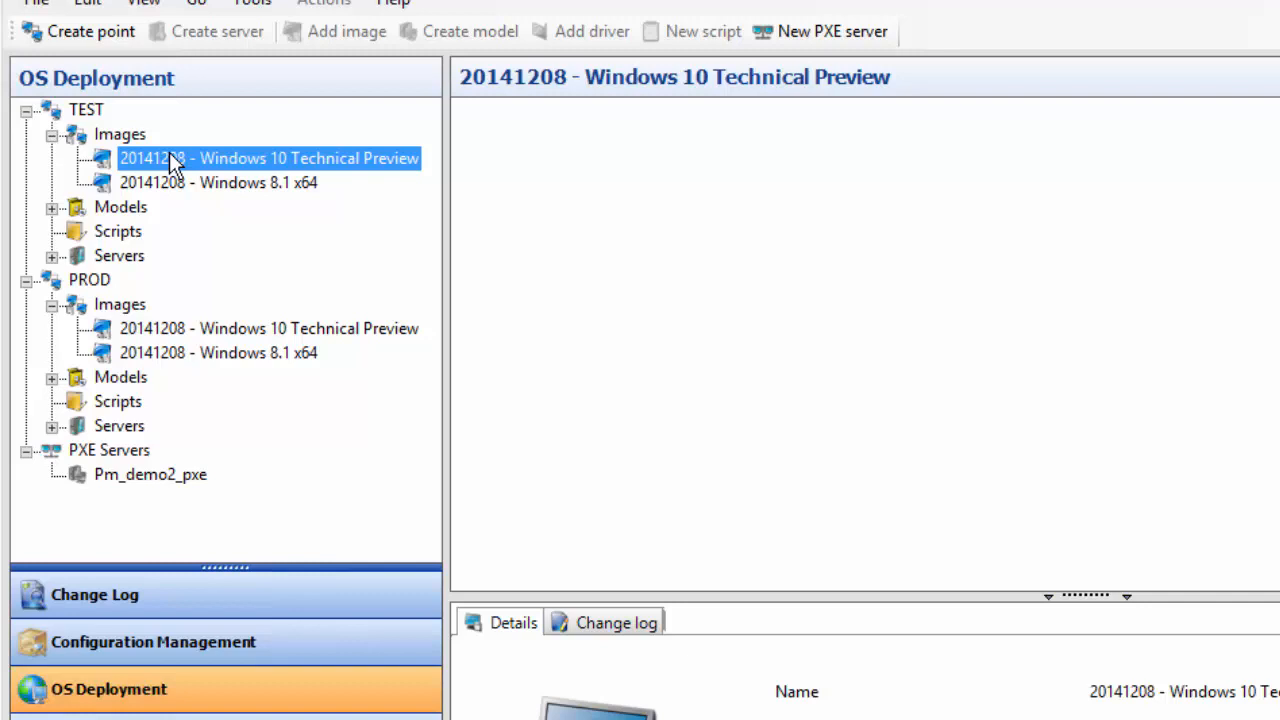
# Review the PROD and TEST points and TEST's models, including Lenovo W540, then return to Configuration Management
pyautogui.click(95, 281)
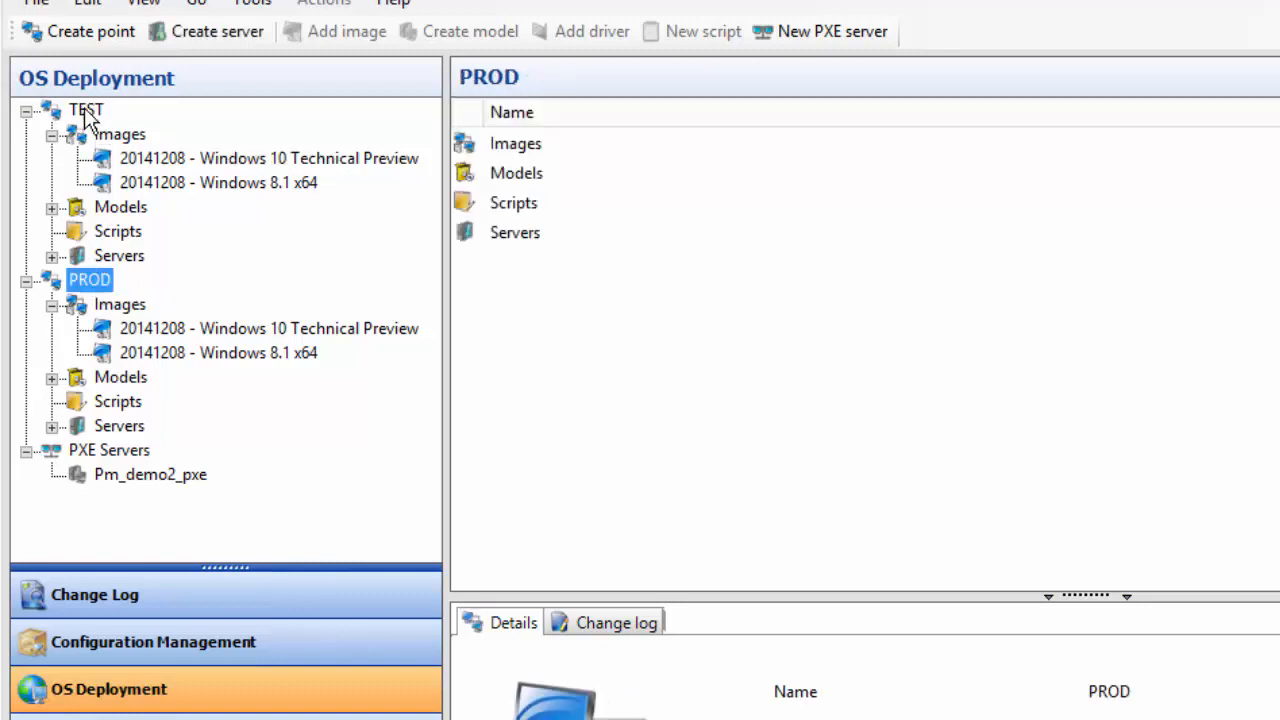
pyautogui.click(87, 111)
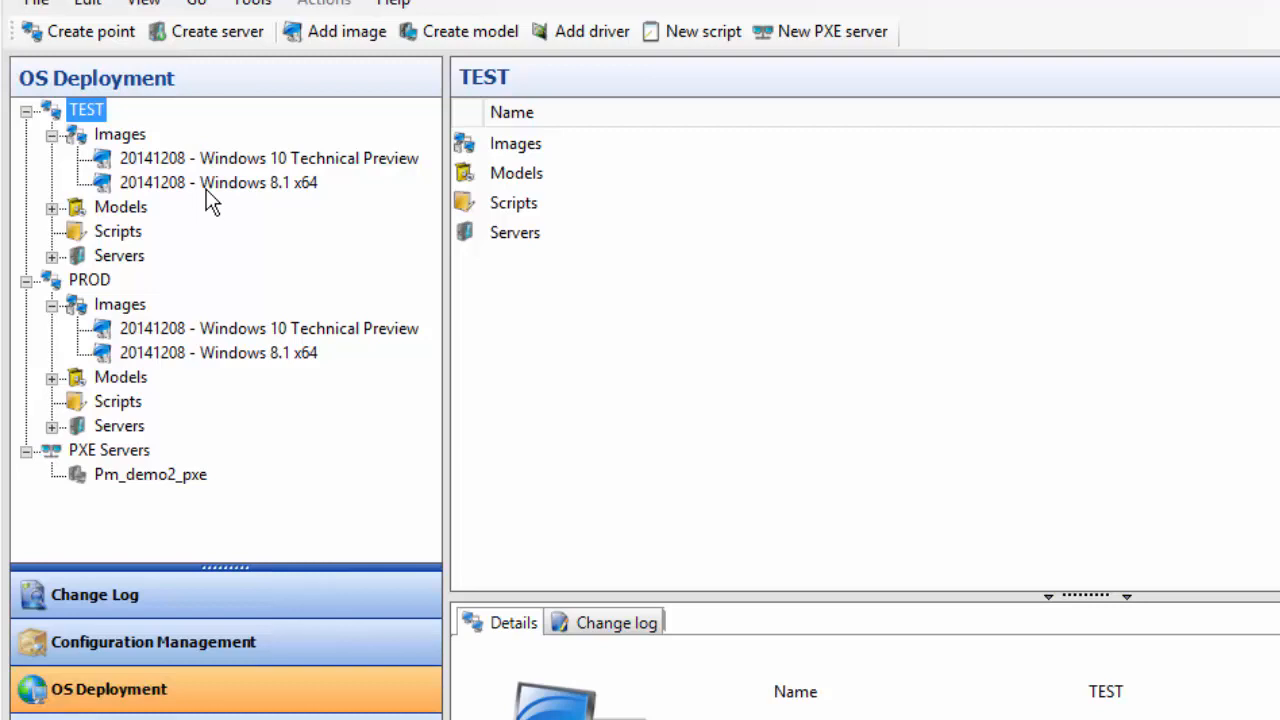
pyautogui.click(52, 207)
pyautogui.click(148, 282)
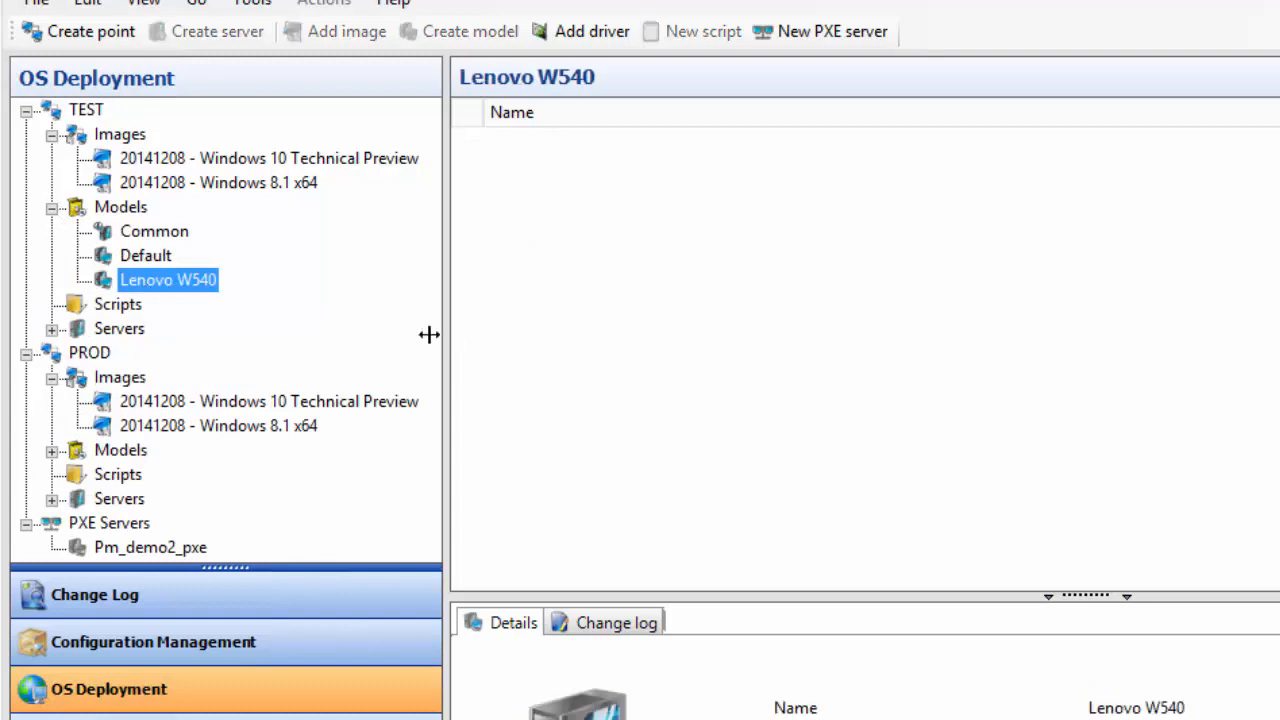
pyautogui.click(52, 134)
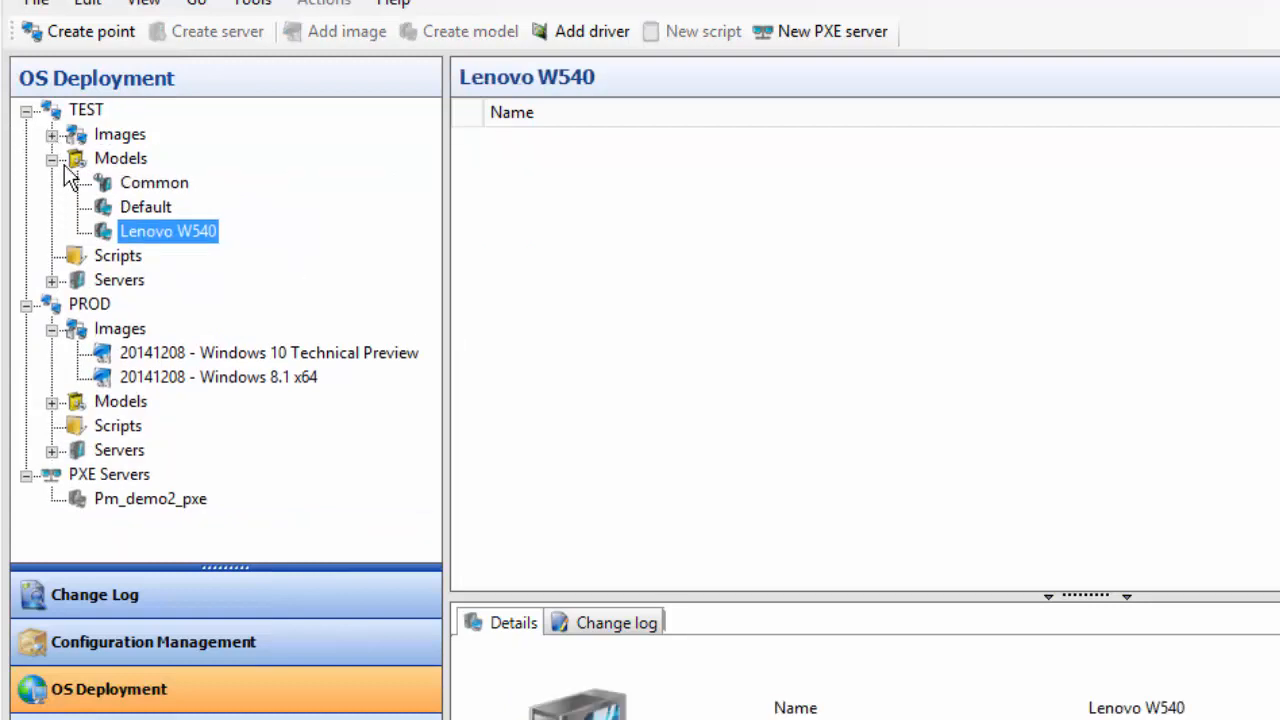
pyautogui.click(52, 159)
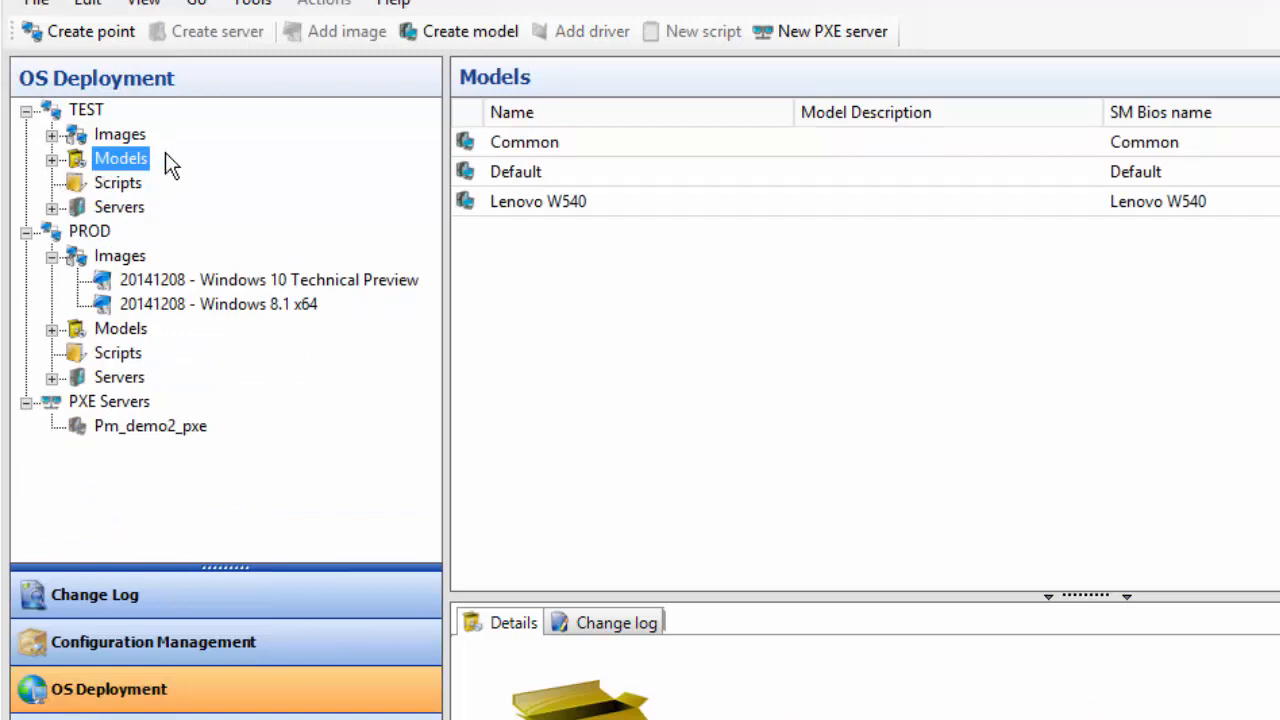
pyautogui.click(206, 638)
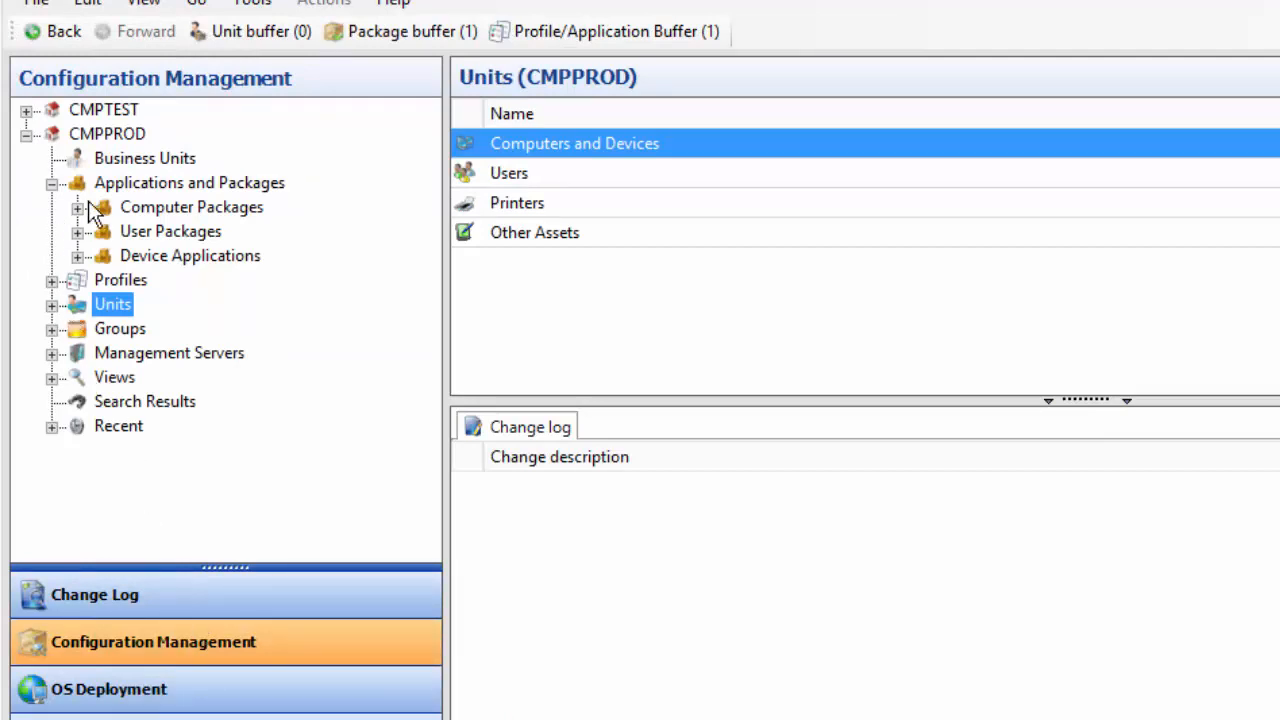
# Set MGSPC01's reinstallation to point PROD and server PM_DEMO2, then view the OS Deployment models
pyautogui.click(51, 304)
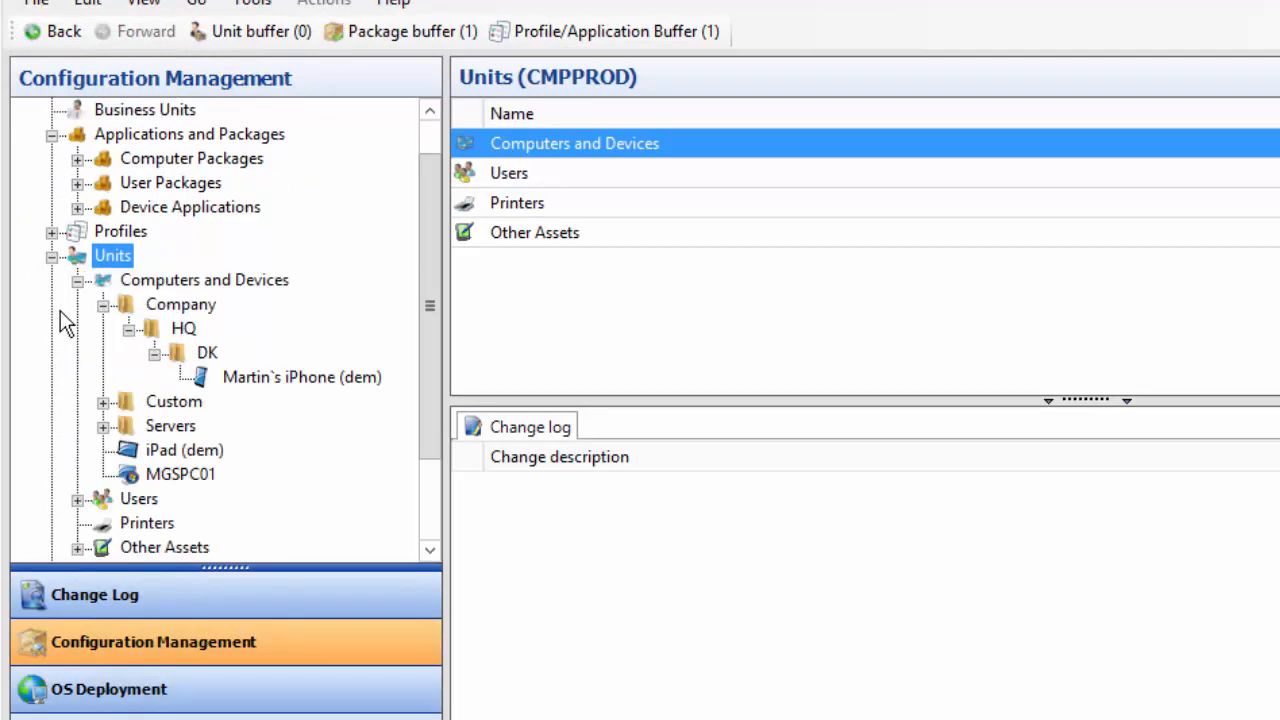
pyautogui.rightClick(160, 476)
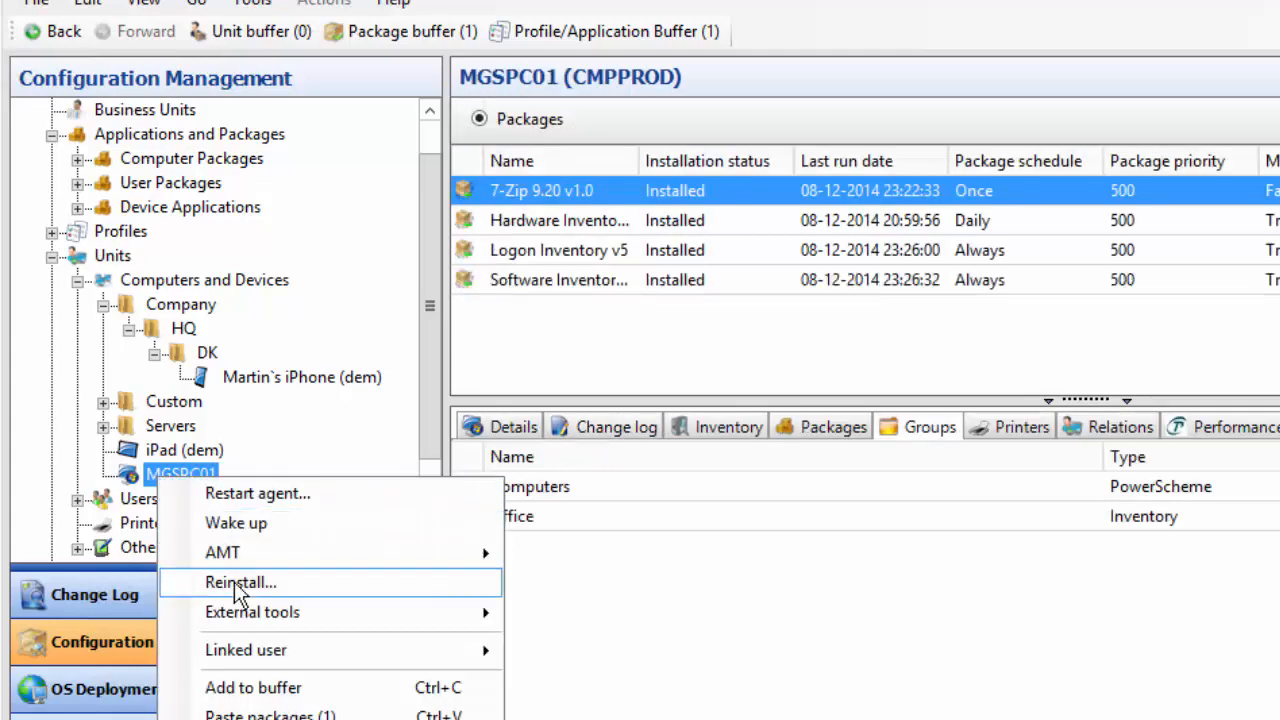
pyautogui.click(316, 583)
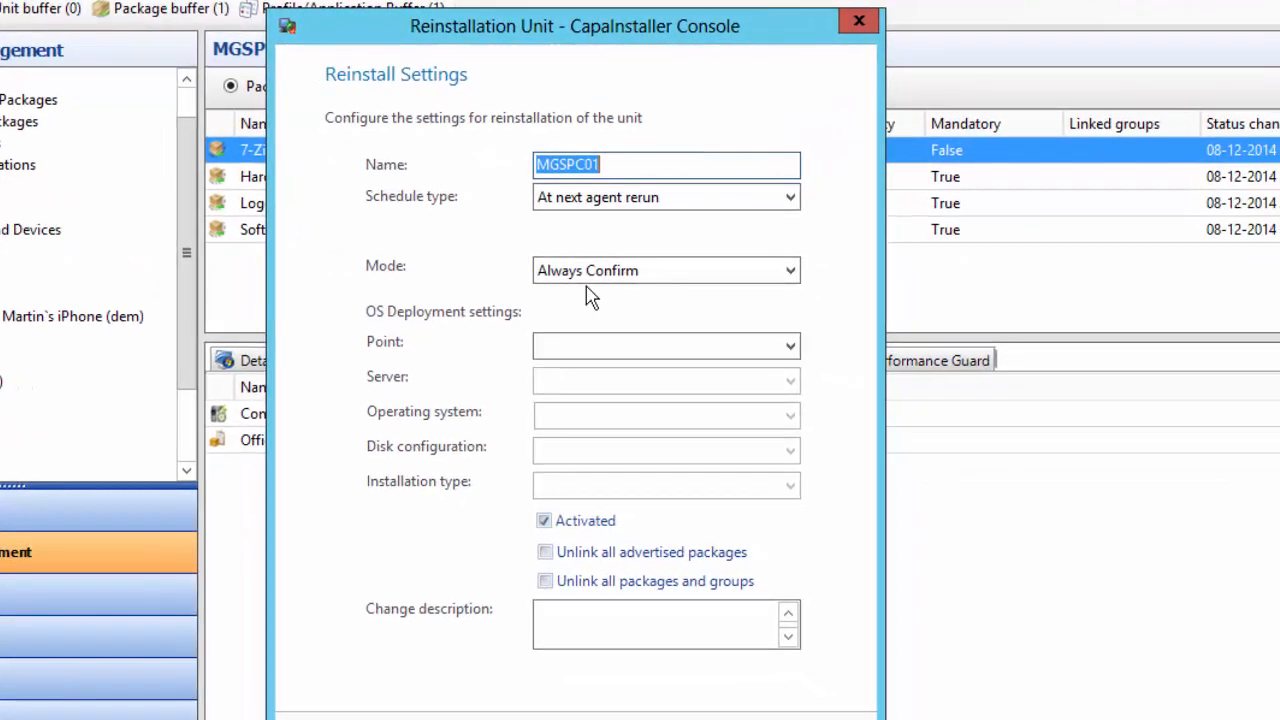
pyautogui.click(705, 346)
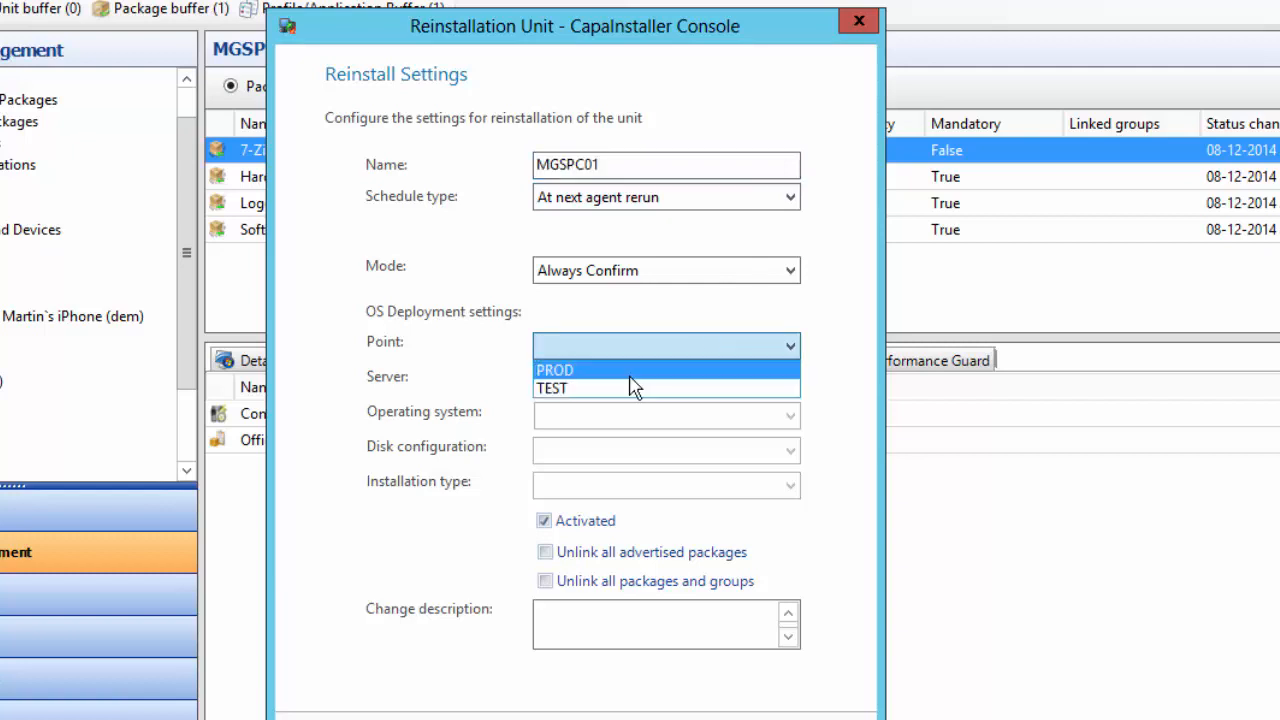
pyautogui.click(579, 370)
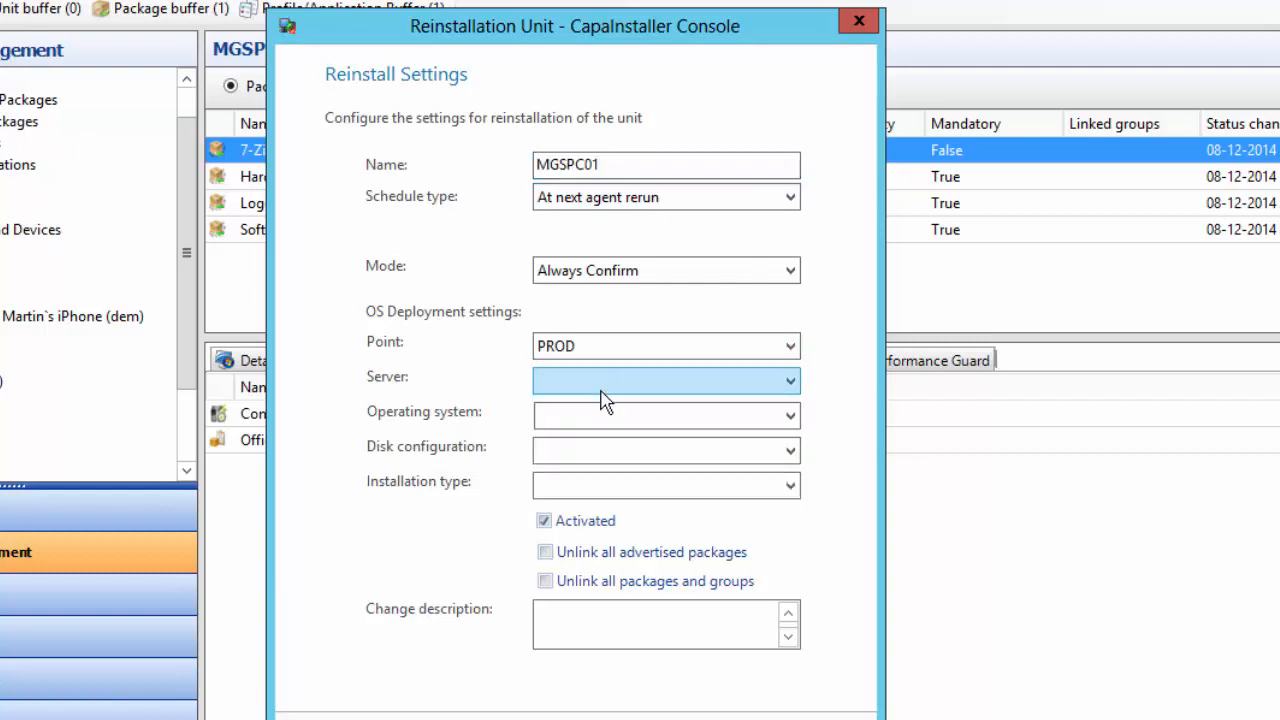
pyautogui.click(605, 384)
pyautogui.click(608, 408)
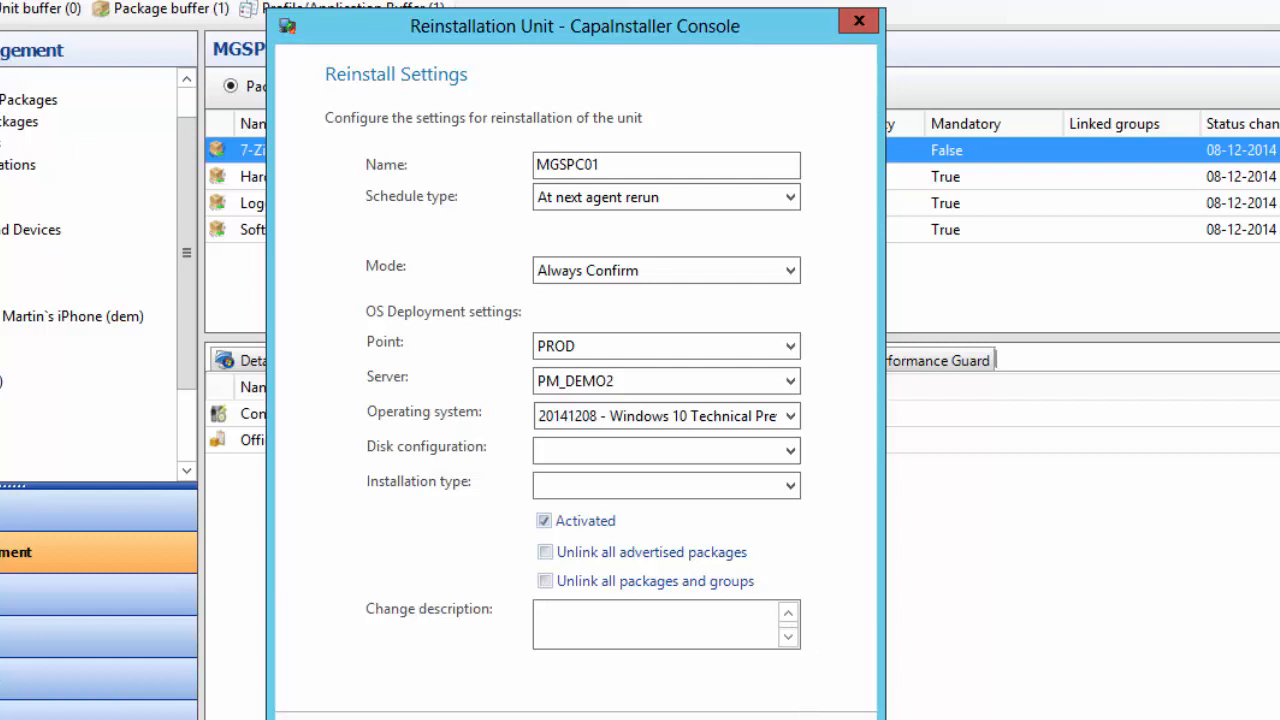
pyautogui.click(827, 712)
pyautogui.click(20, 596)
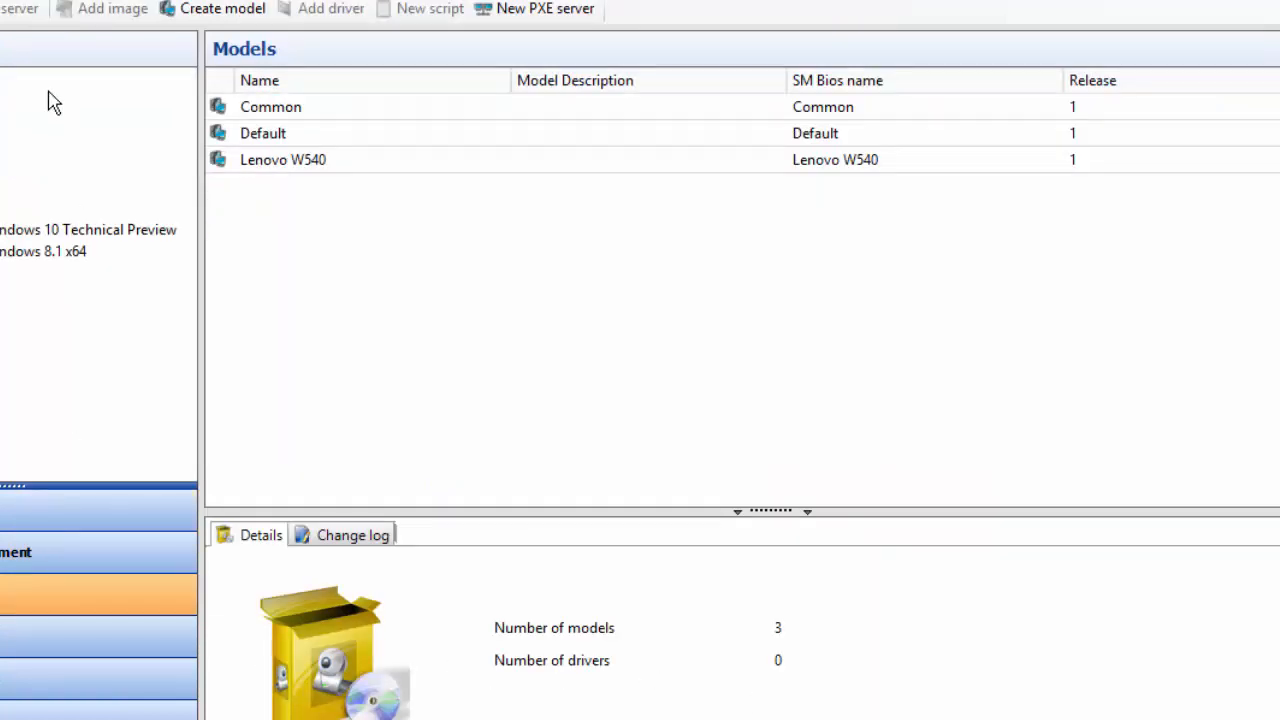
# Open Asset Management's All software list of discovered applications
pyautogui.click(34, 648)
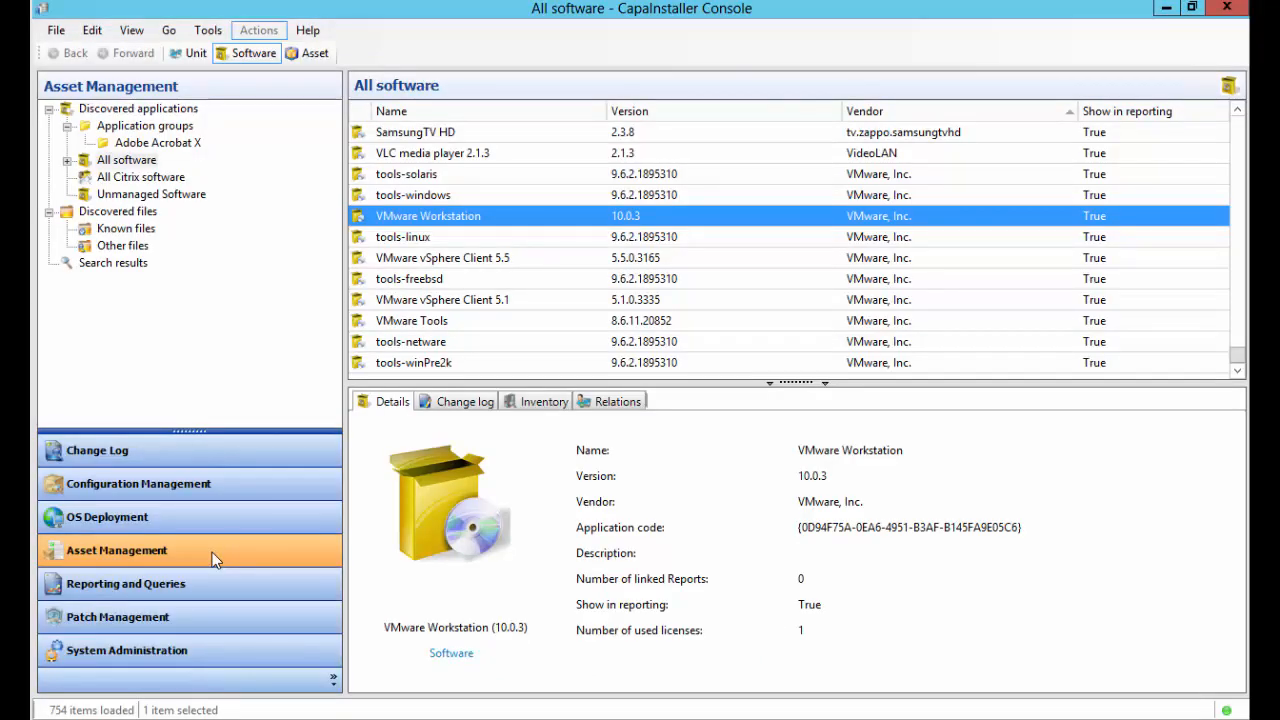
pyautogui.click(211, 552)
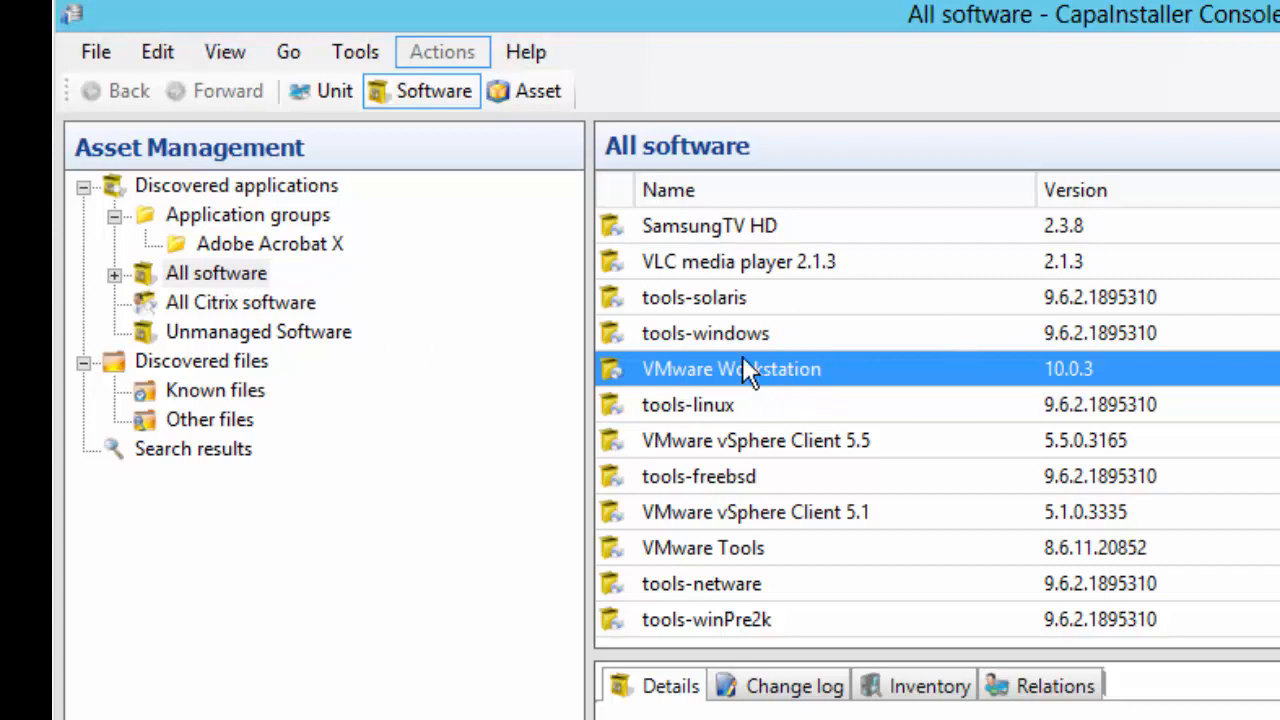
# Link VMware Workstation to a new application group and select that new group
pyautogui.rightClick(646, 380)
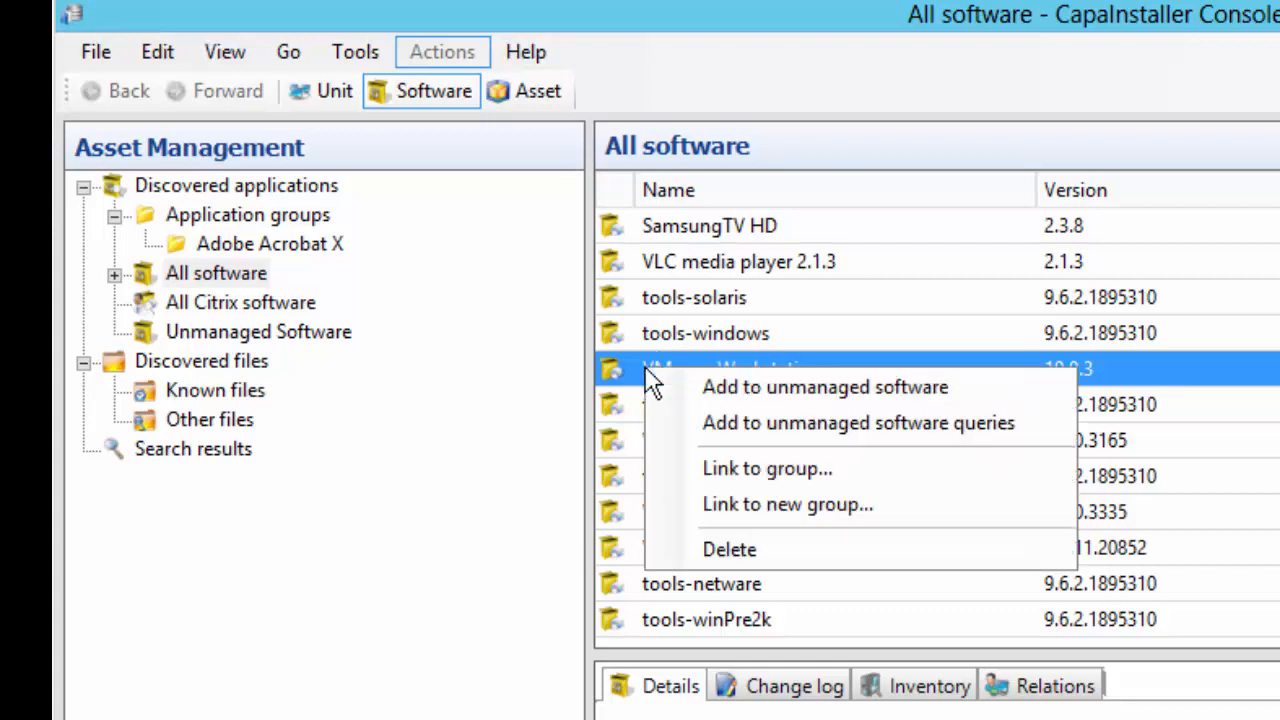
pyautogui.click(818, 510)
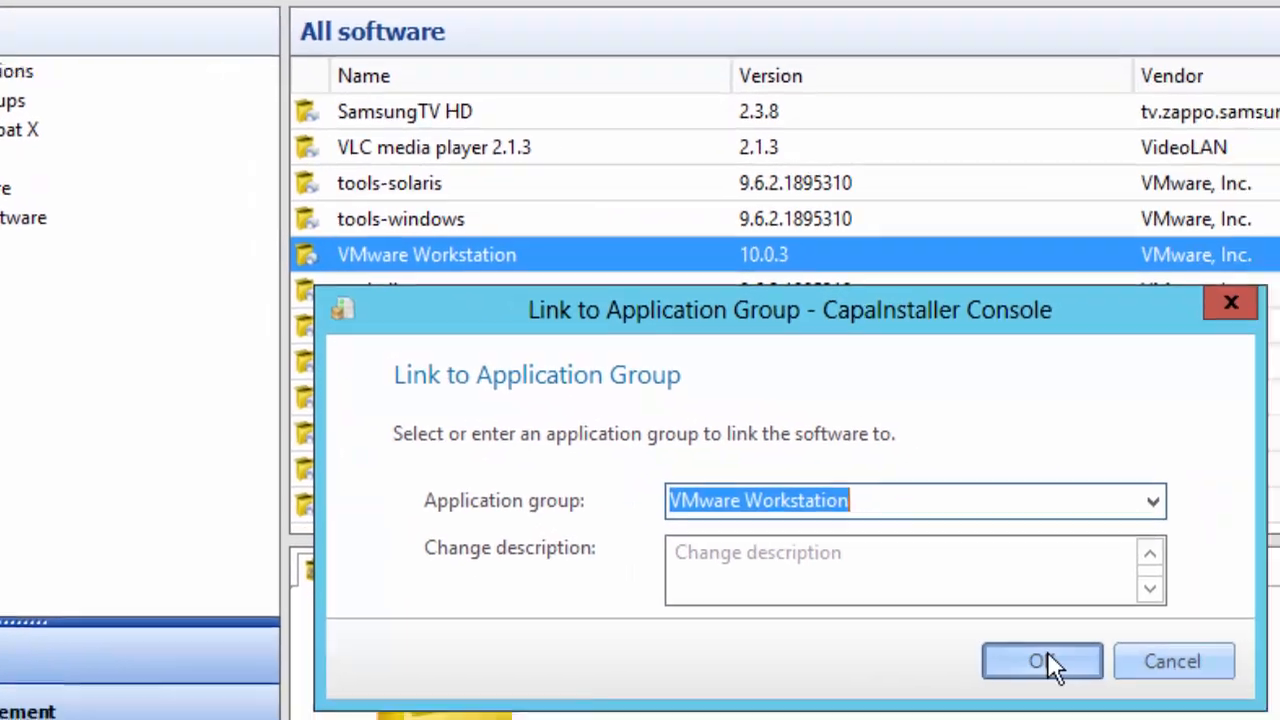
pyautogui.click(1047, 656)
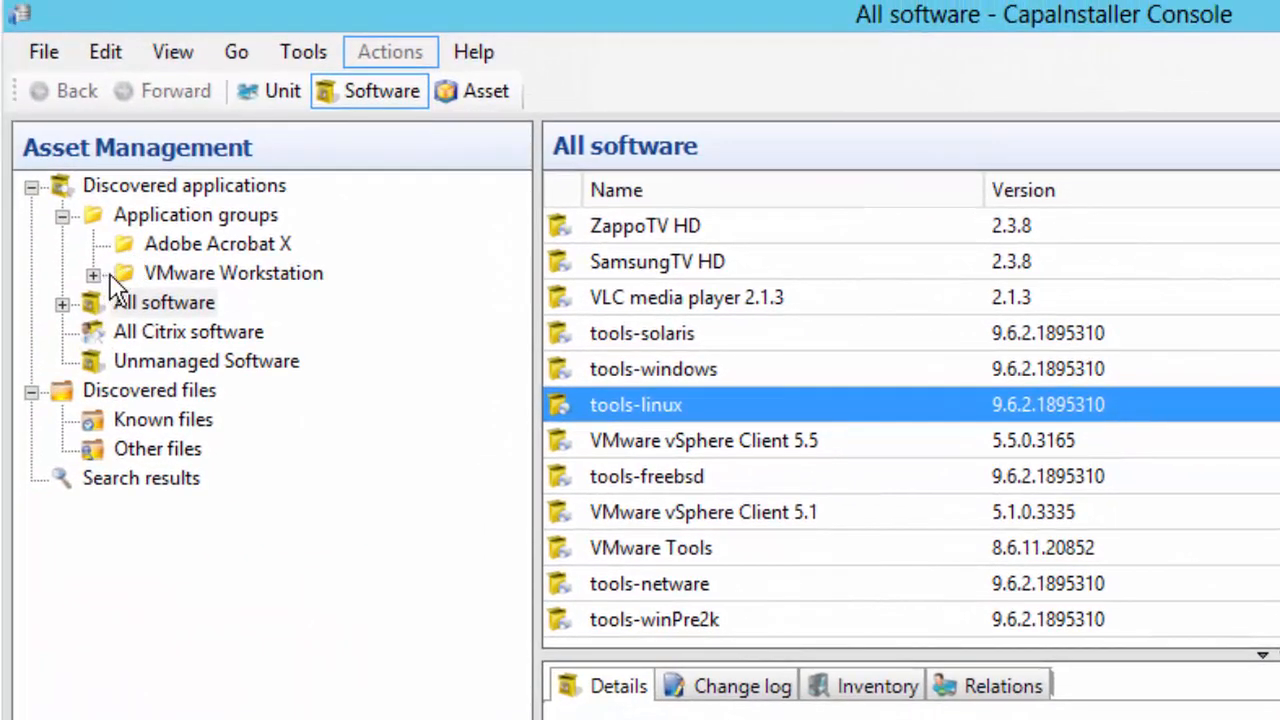
pyautogui.click(116, 274)
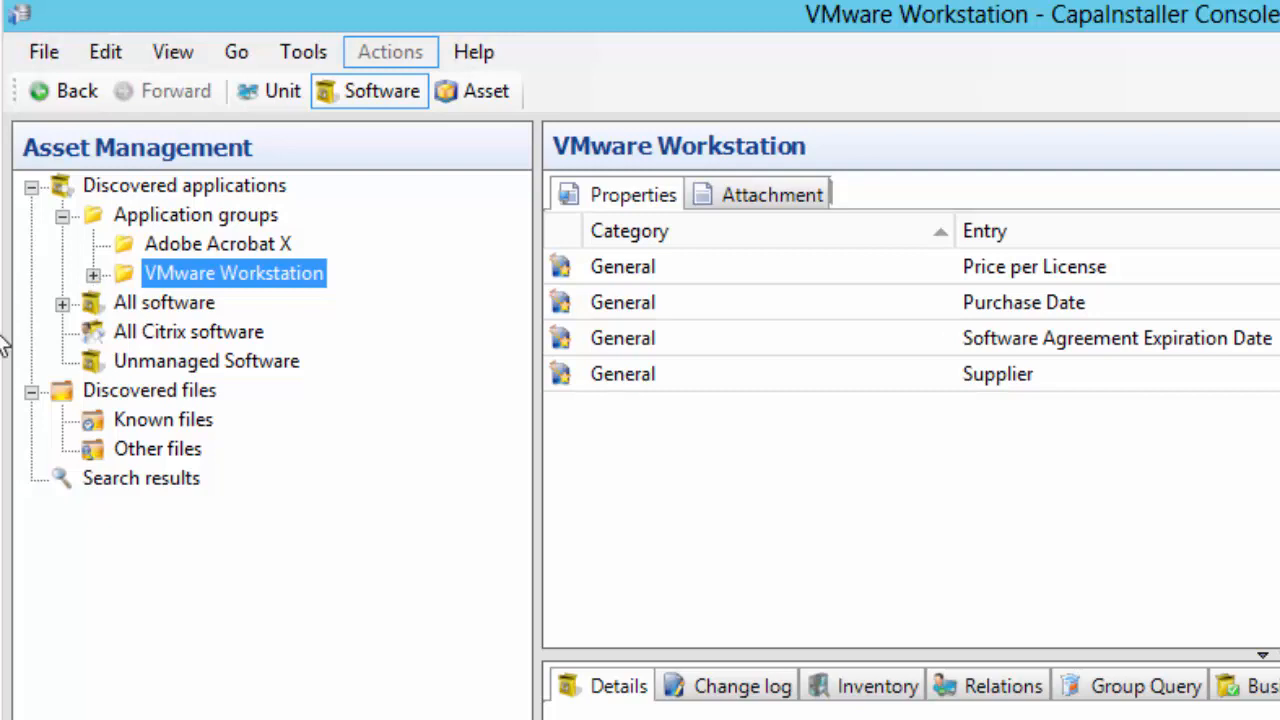
# Give the VMware Workstation group a Per device license: 1 license from supplier Whatever
pyautogui.rightClick(240, 280)
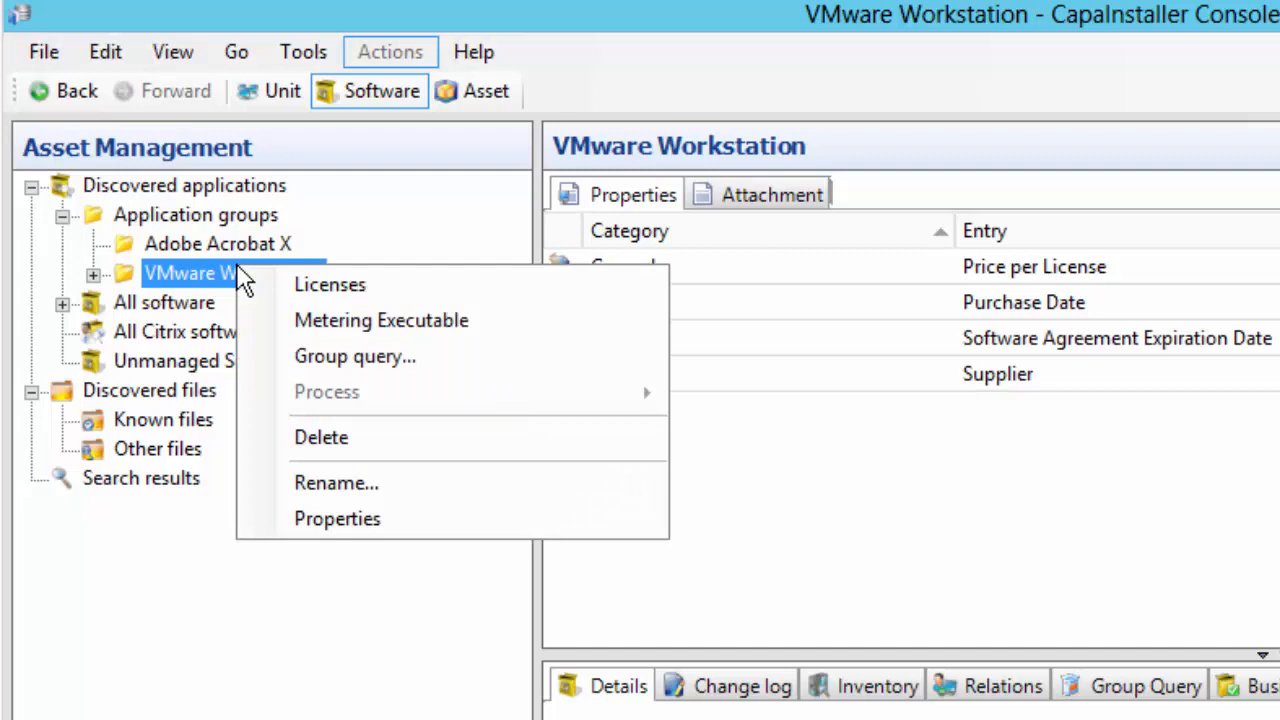
pyautogui.click(400, 287)
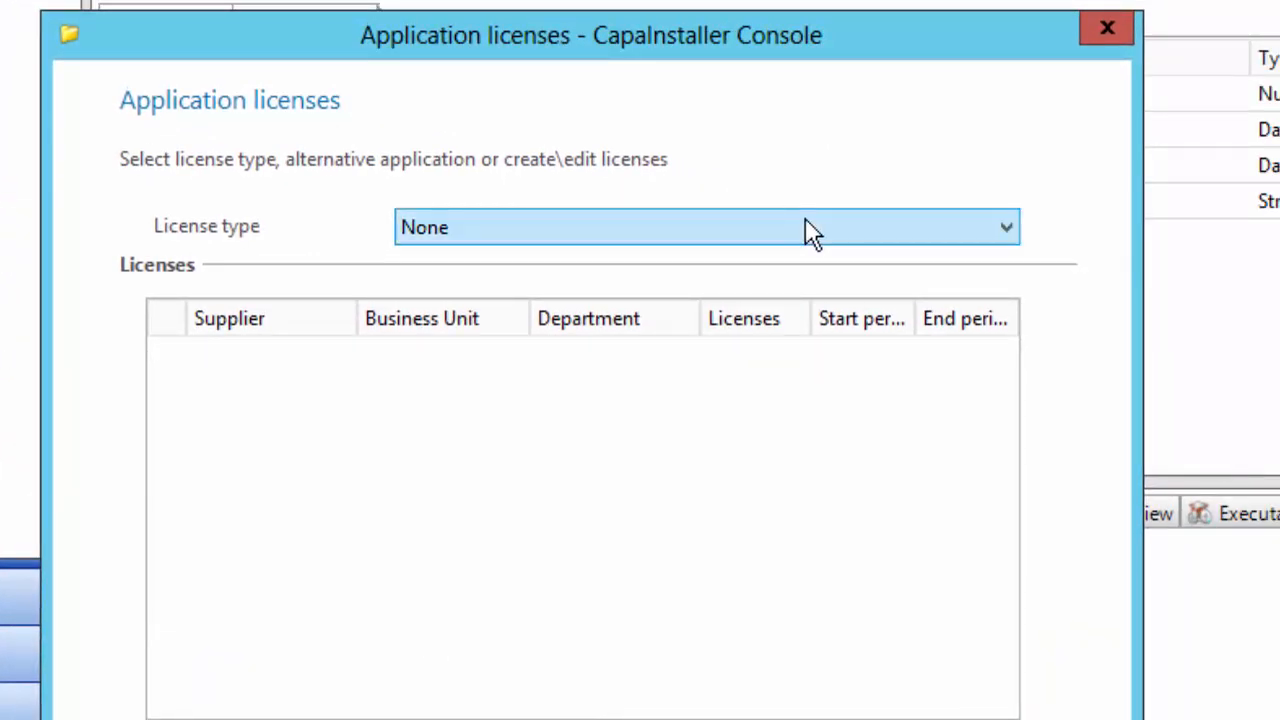
pyautogui.click(810, 230)
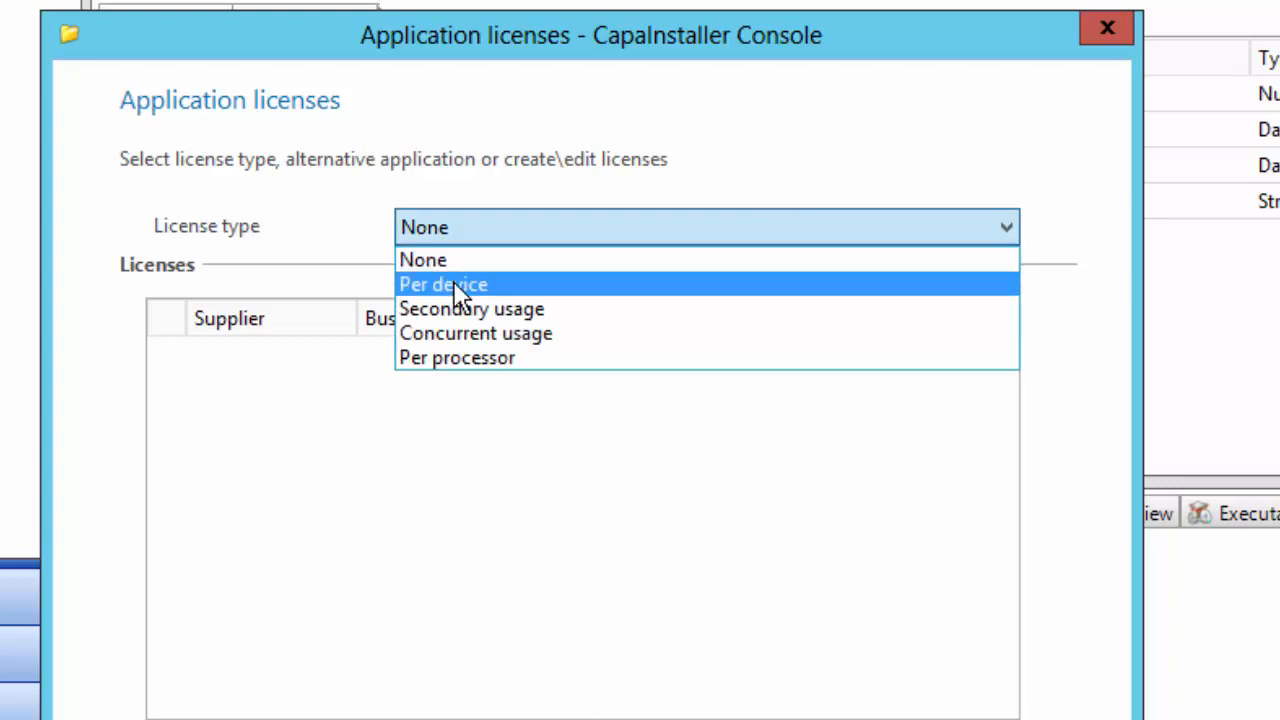
pyautogui.click(497, 282)
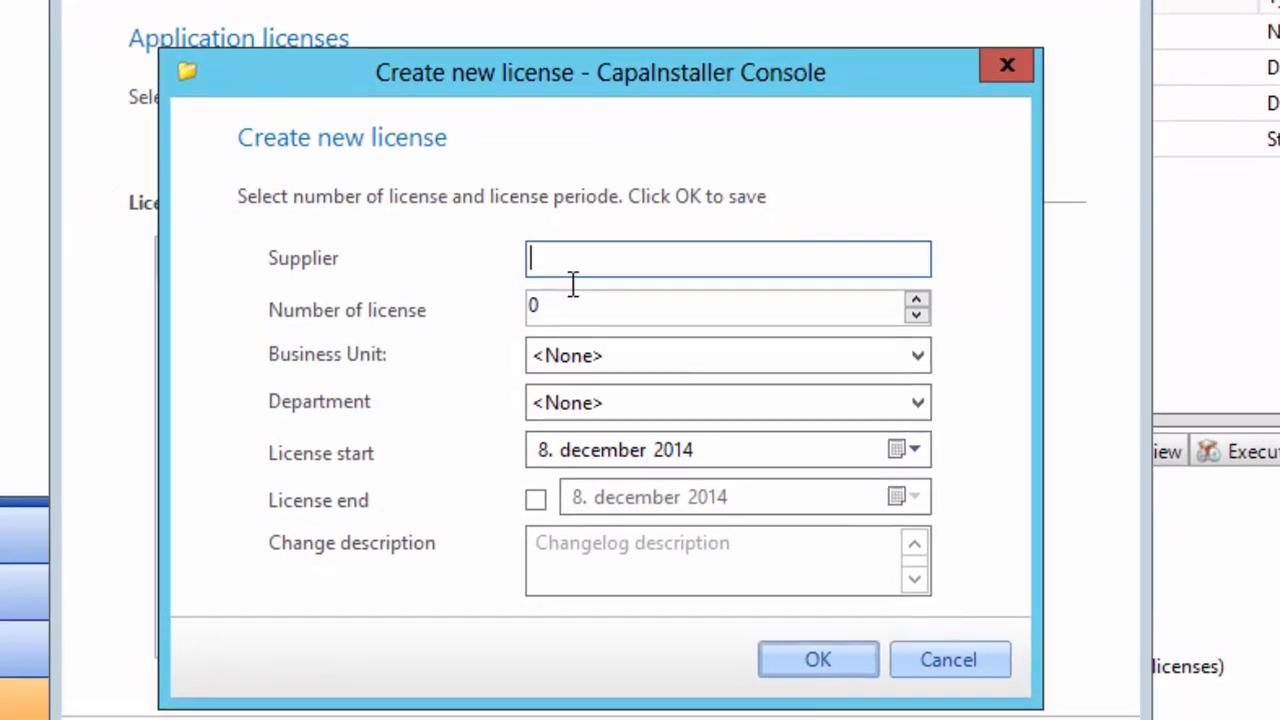
pyautogui.click(555, 370)
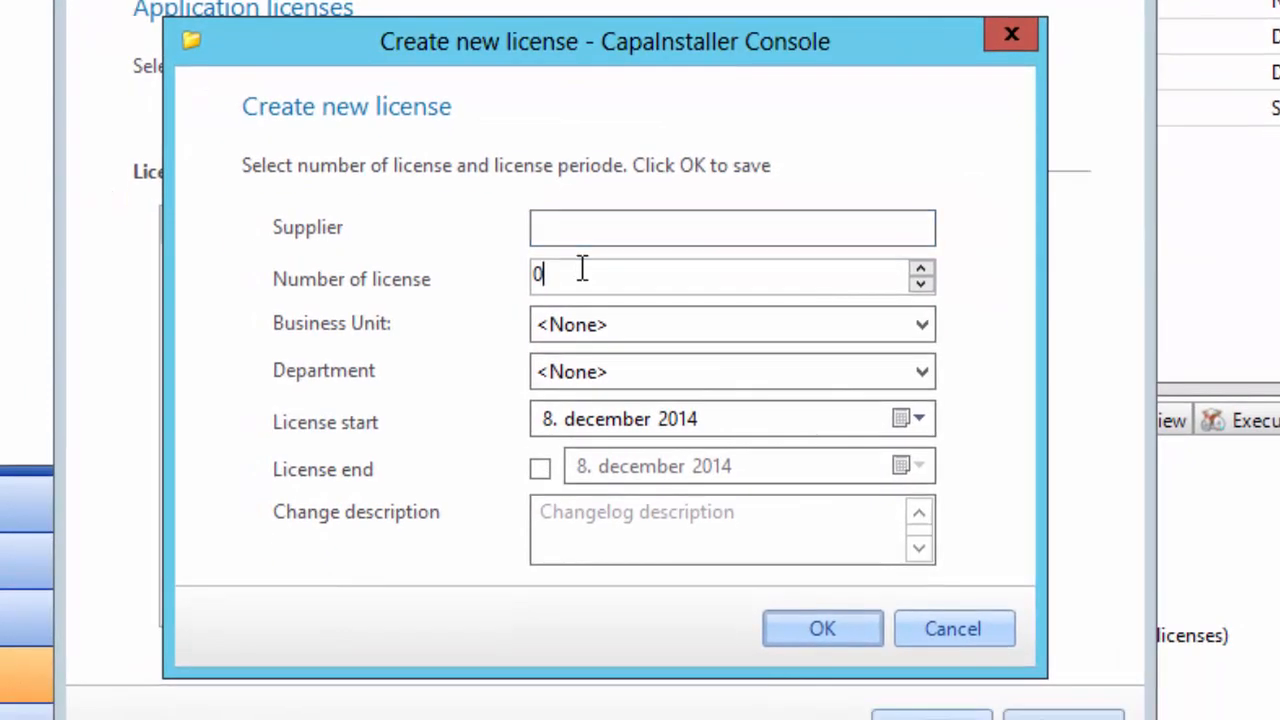
pyautogui.write('1')
pyautogui.click(582, 226)
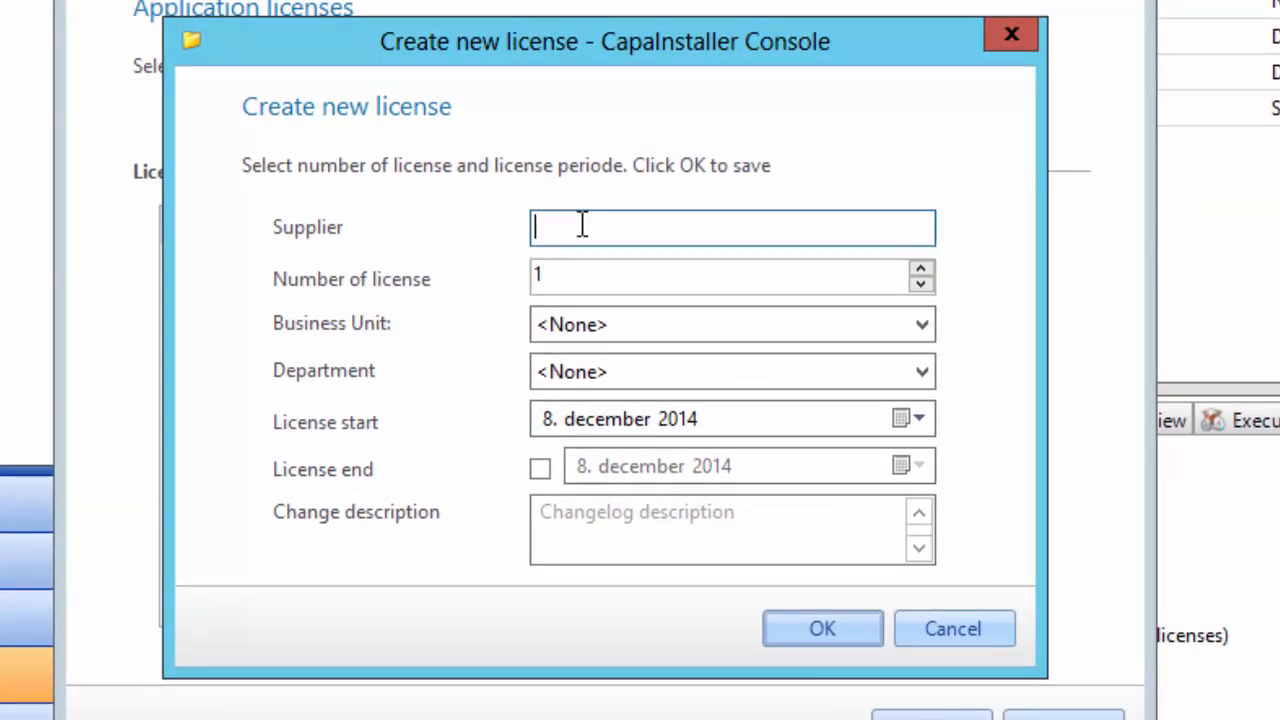
pyautogui.write('Whatever')
pyautogui.click(835, 628)
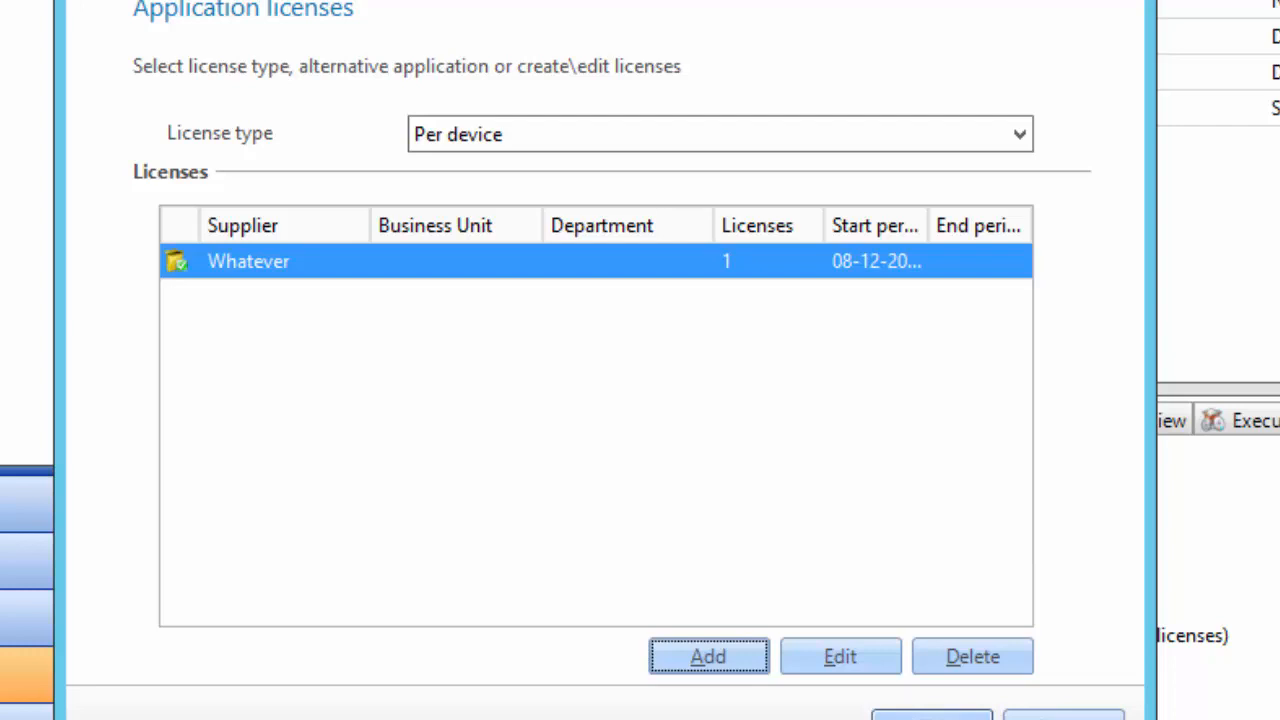
pyautogui.click(931, 716)
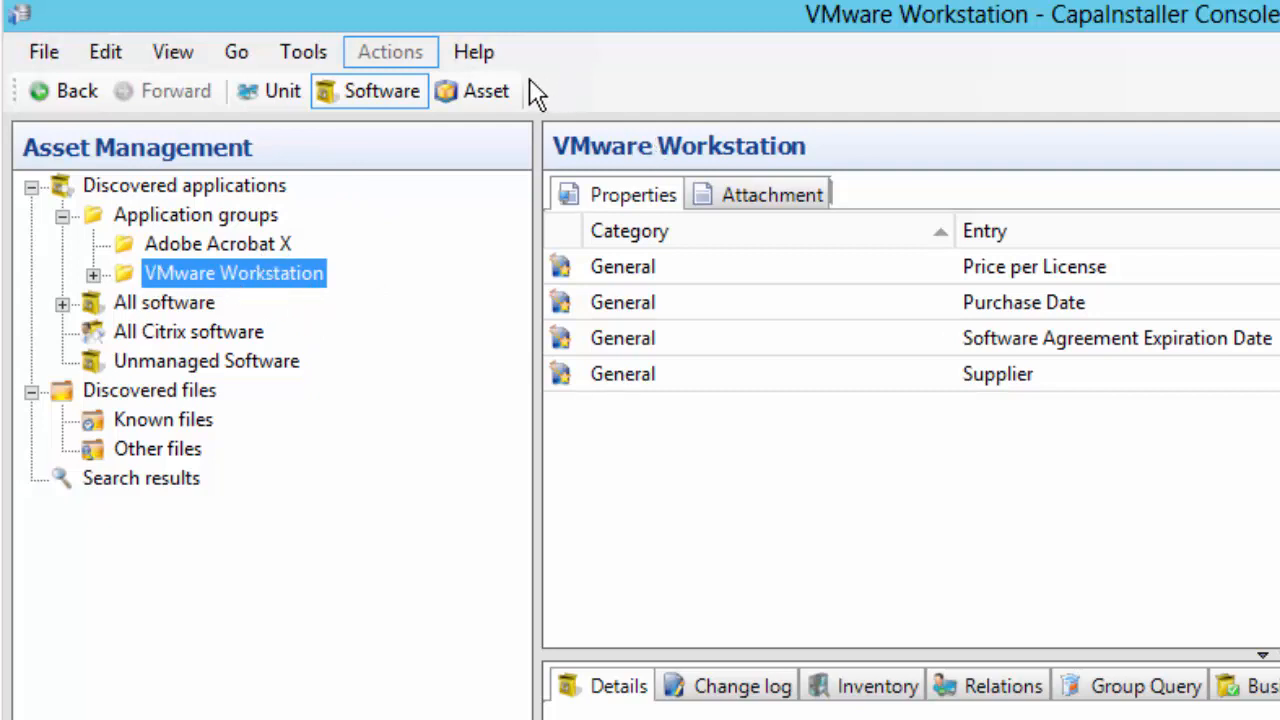
# Browse the Computers and Devices General asset fields, viewing units with Comments and Supplier values
pyautogui.click(475, 87)
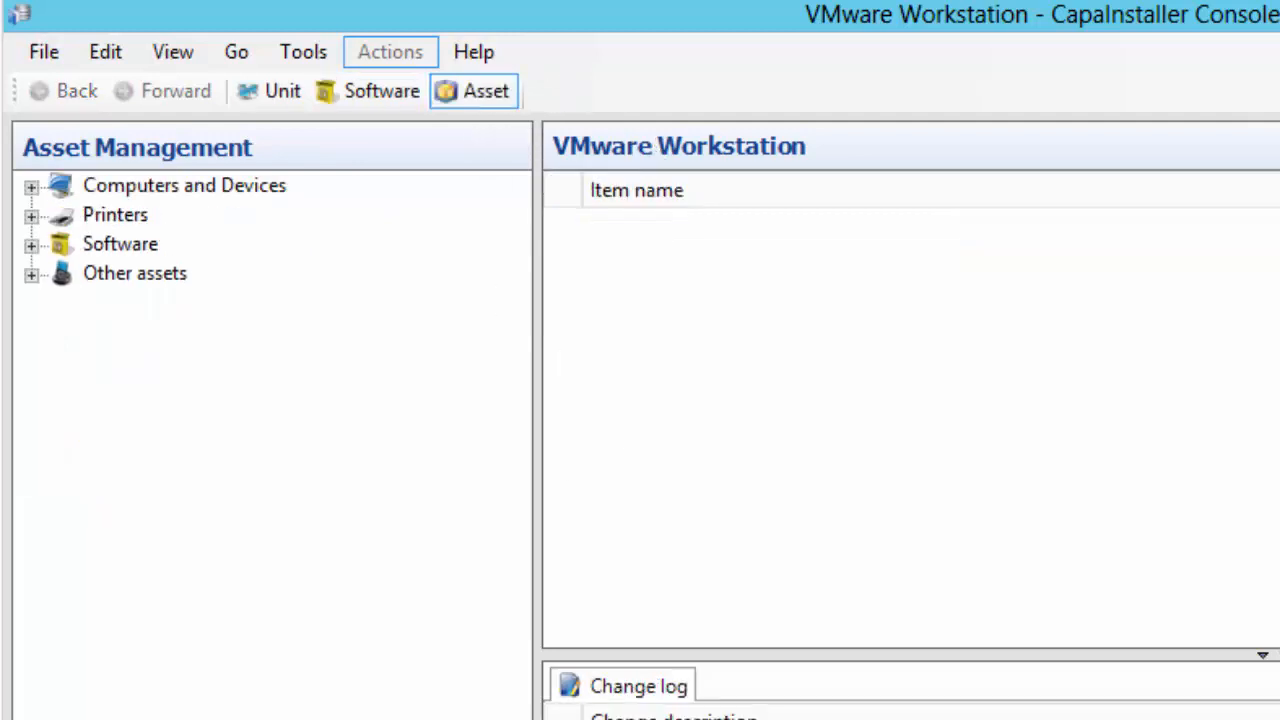
pyautogui.click(31, 186)
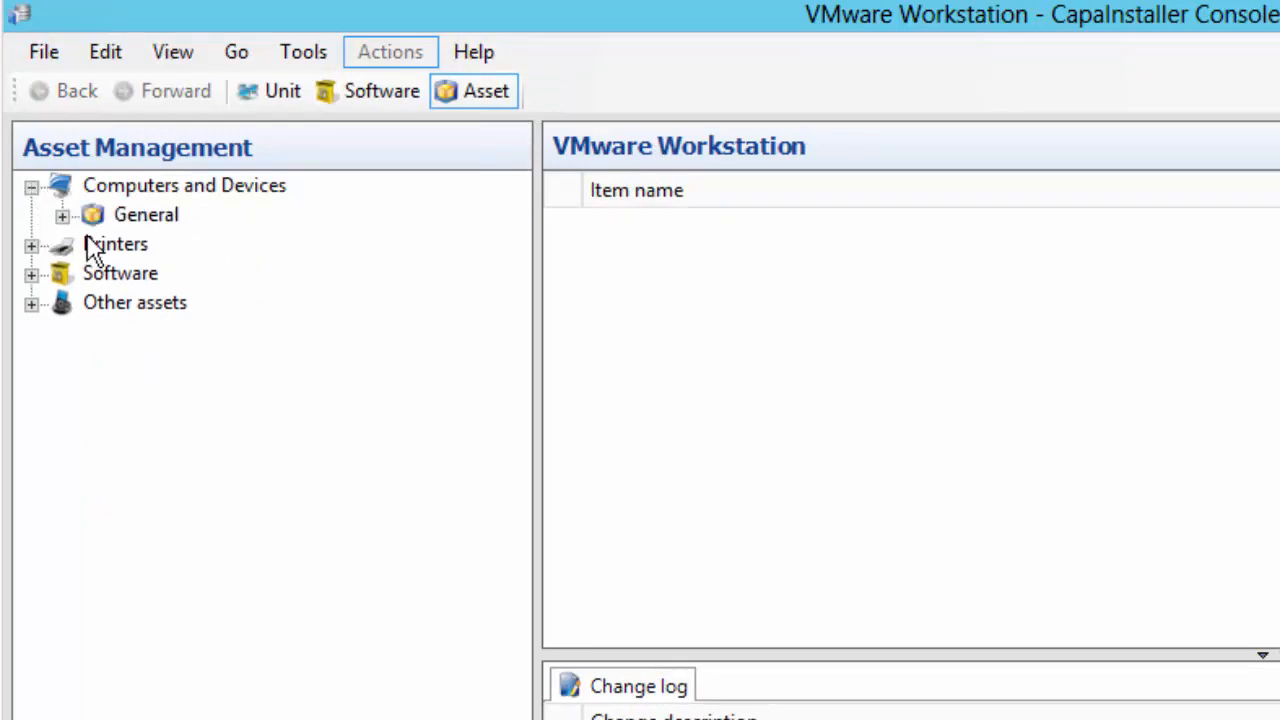
pyautogui.click(62, 216)
pyautogui.click(146, 215)
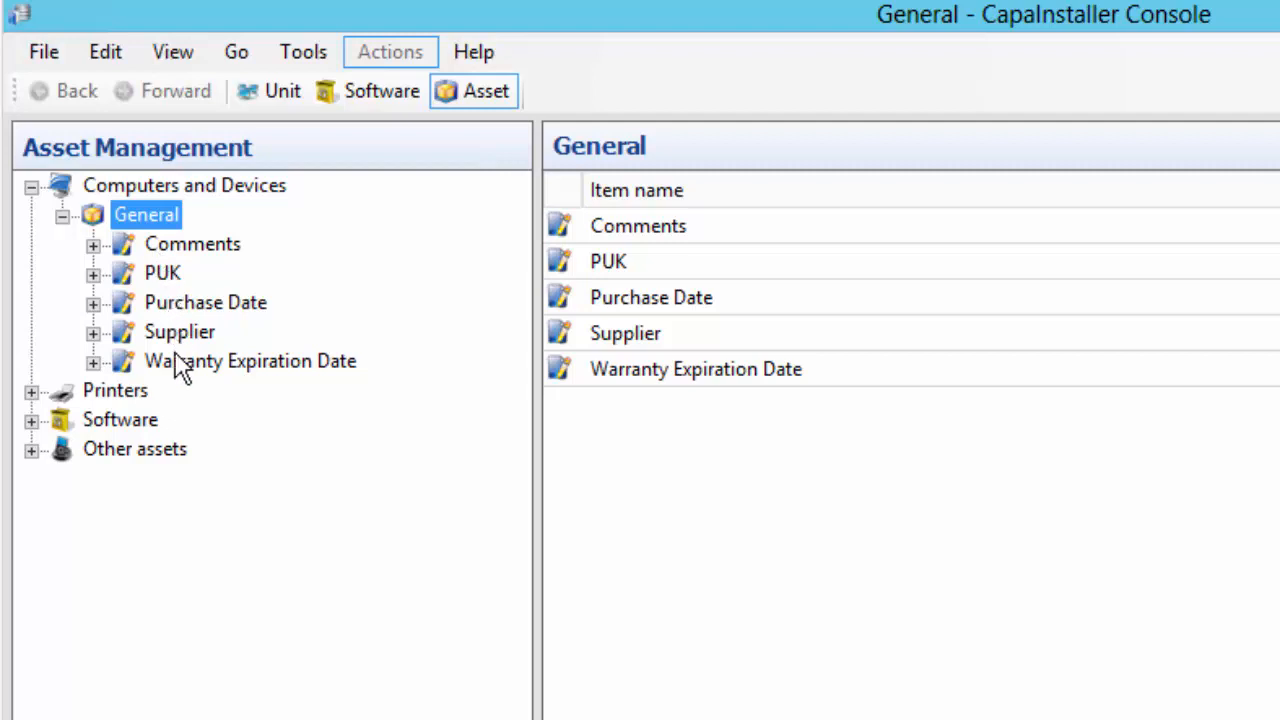
pyautogui.click(92, 245)
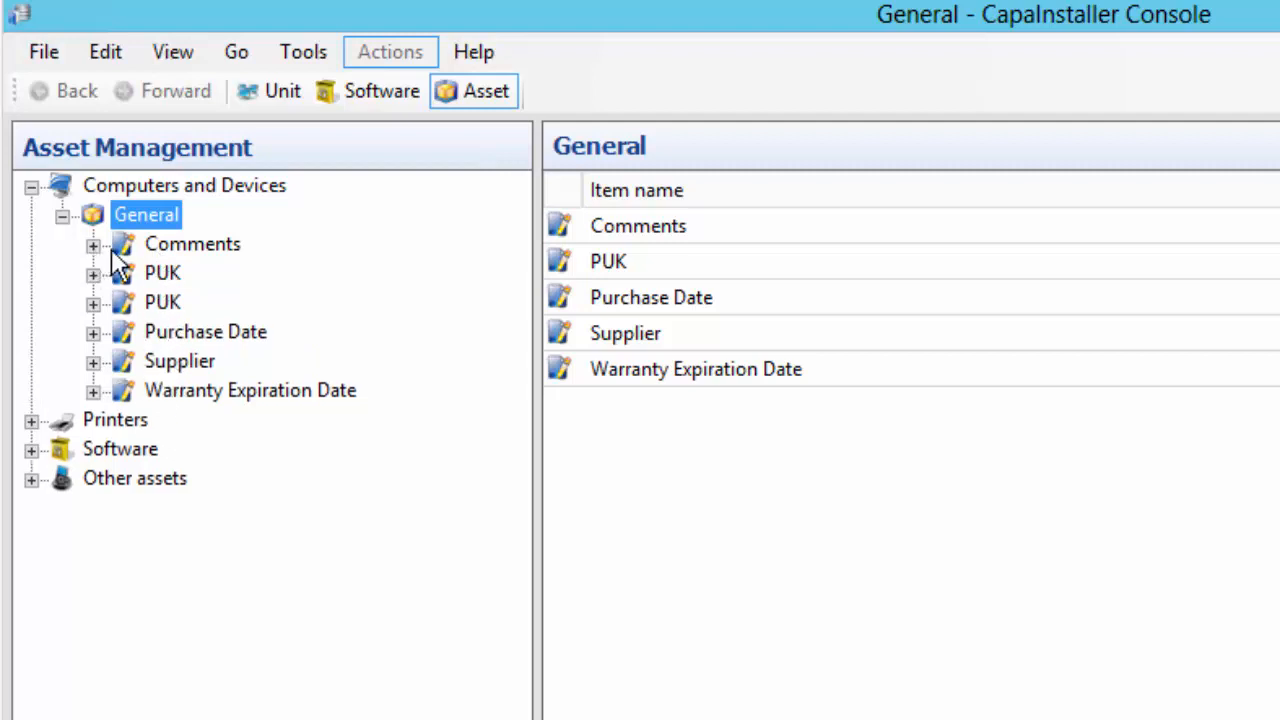
pyautogui.click(198, 250)
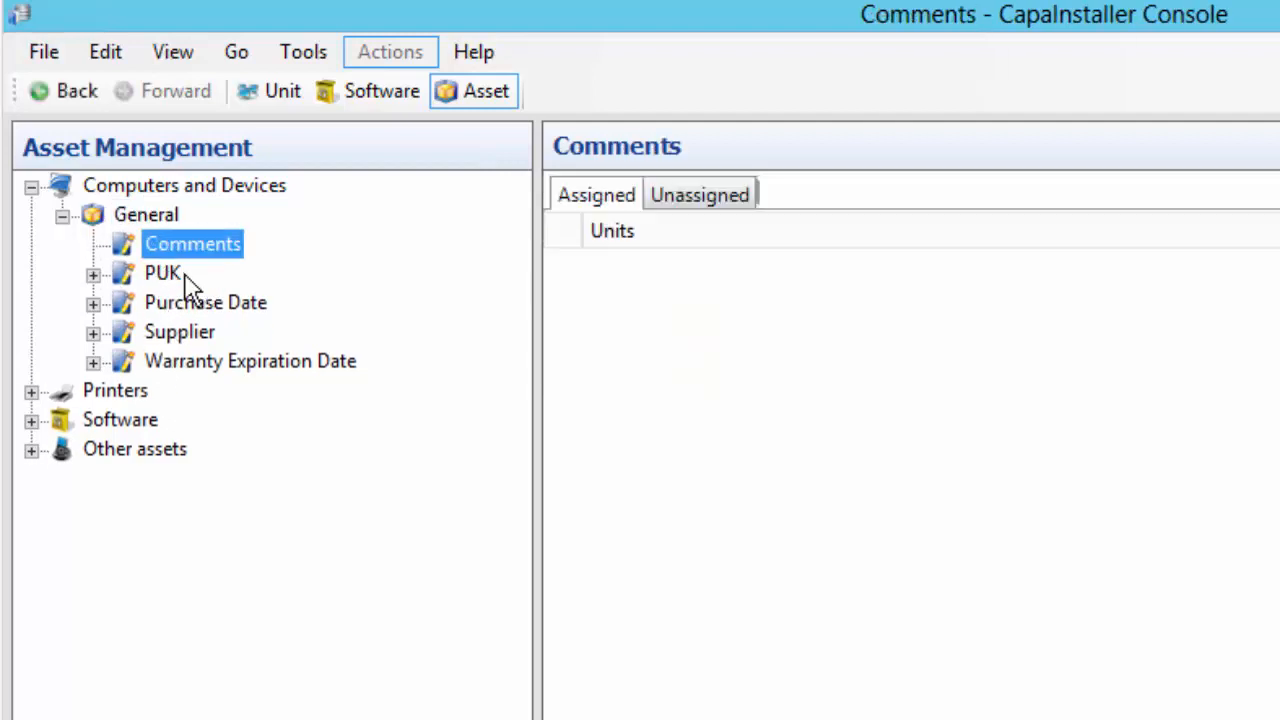
pyautogui.click(143, 331)
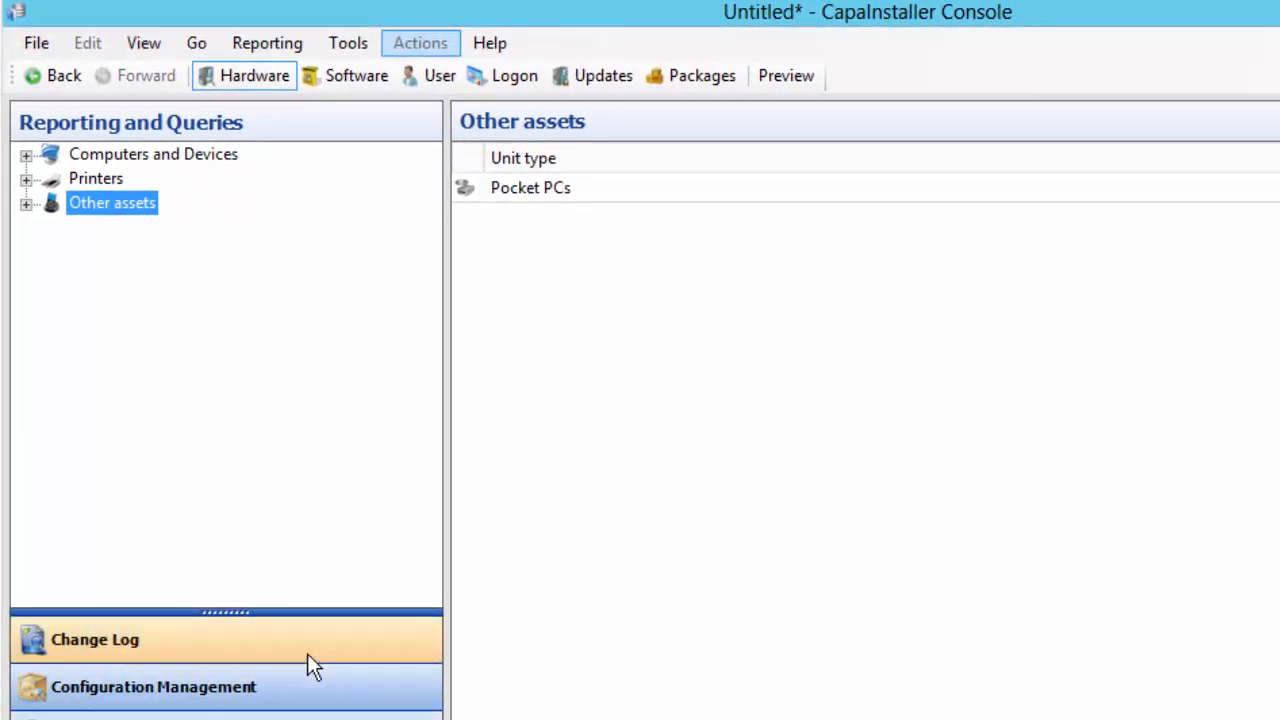
# Select VMware Workstation under Software reporting and bring up its report actions
pyautogui.click(350, 76)
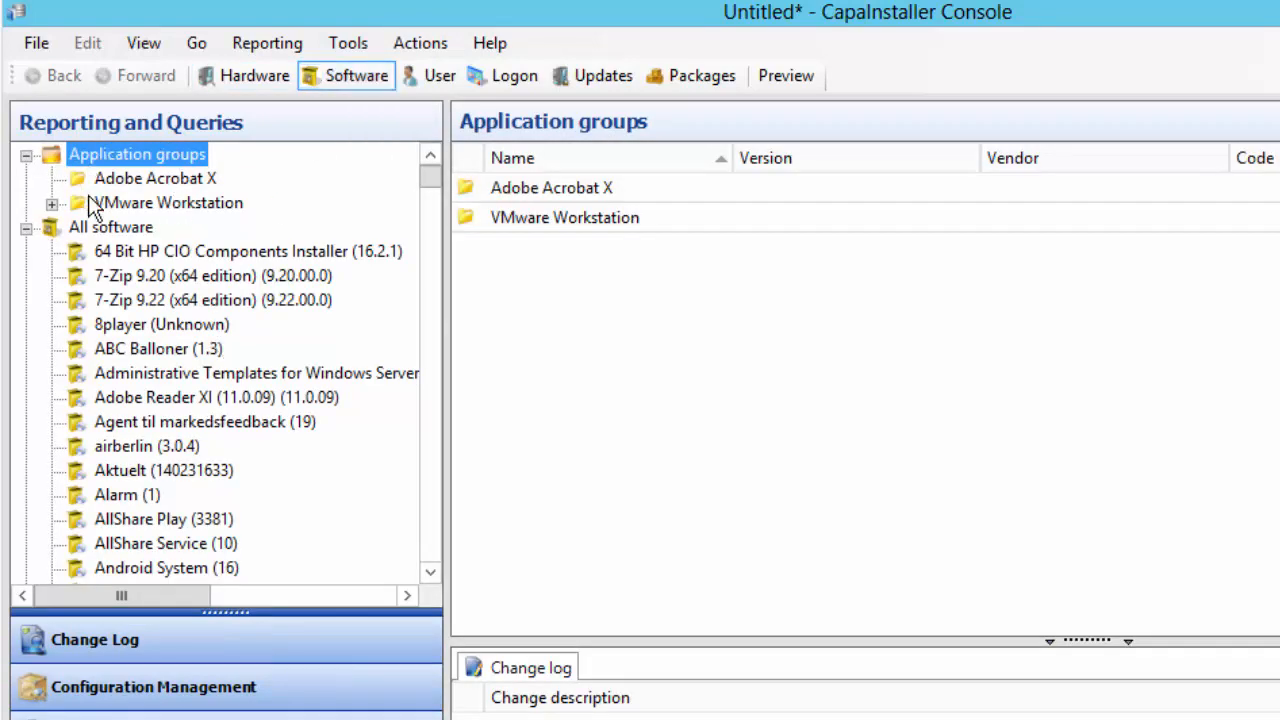
pyautogui.click(150, 199)
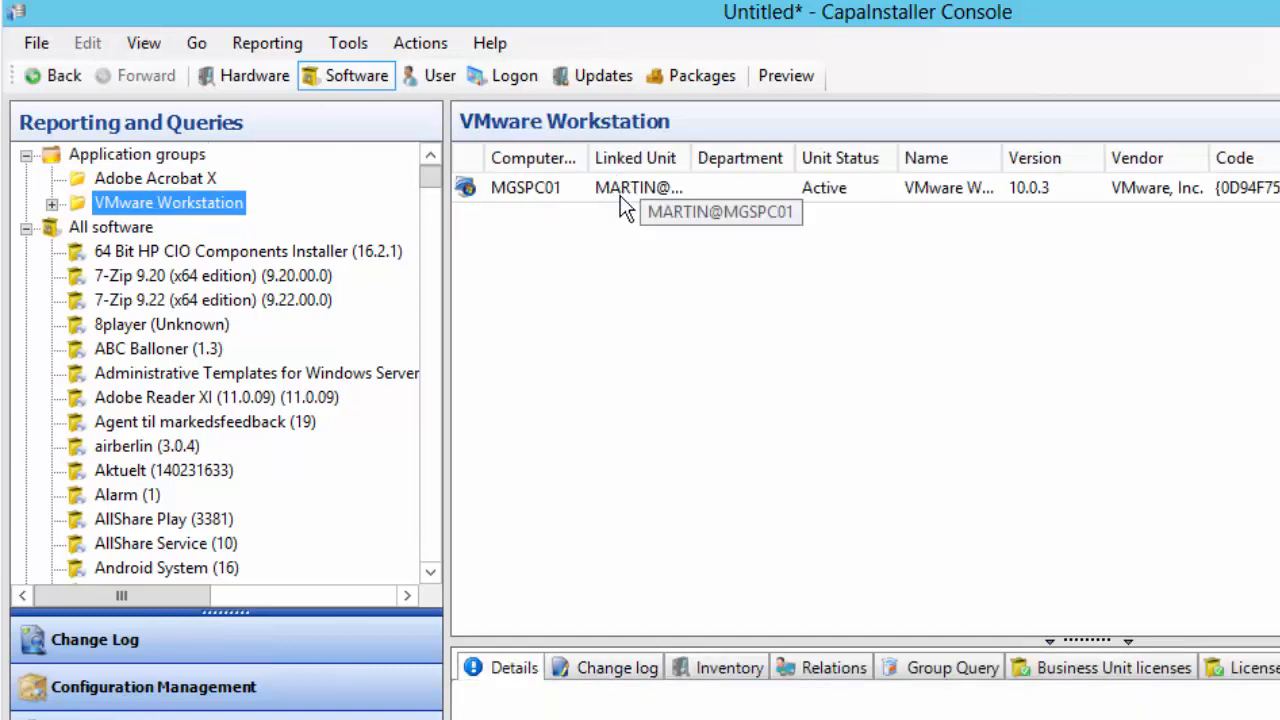
pyautogui.rightClick(190, 203)
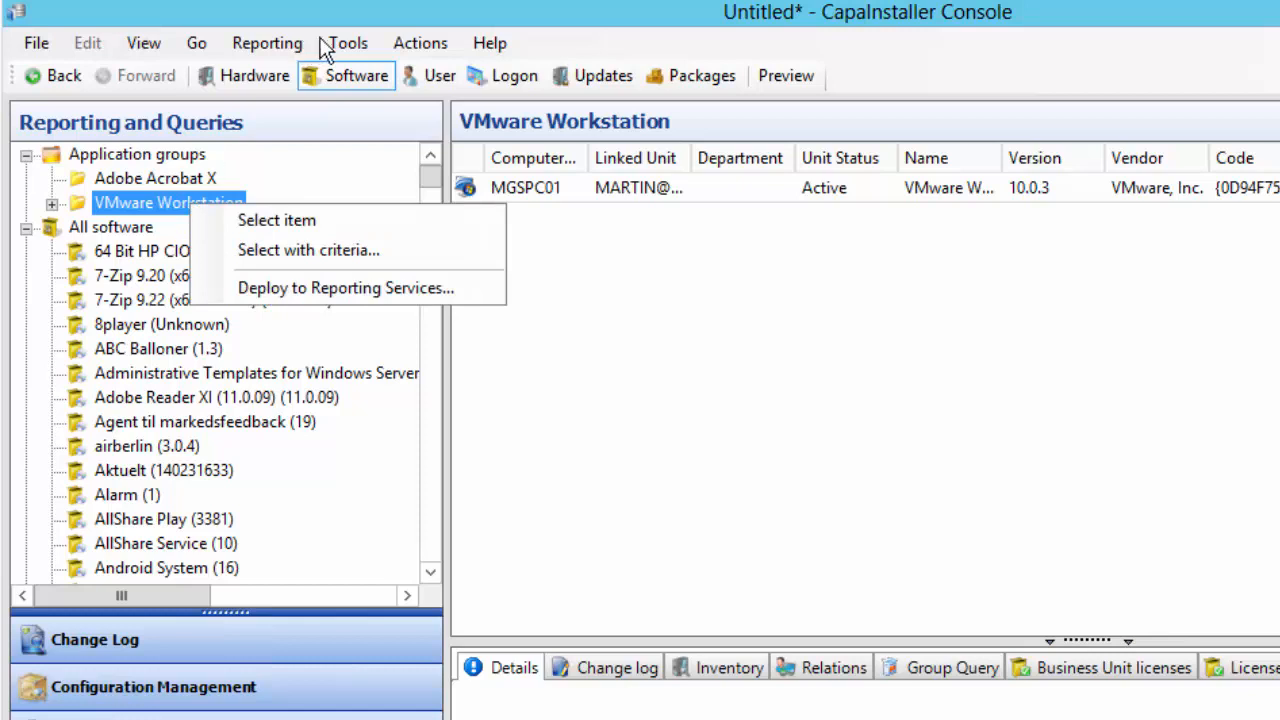
# Run Check license on Application groups, showing VMware Workstation with 1 license used and Not Compliant
pyautogui.click(356, 45)
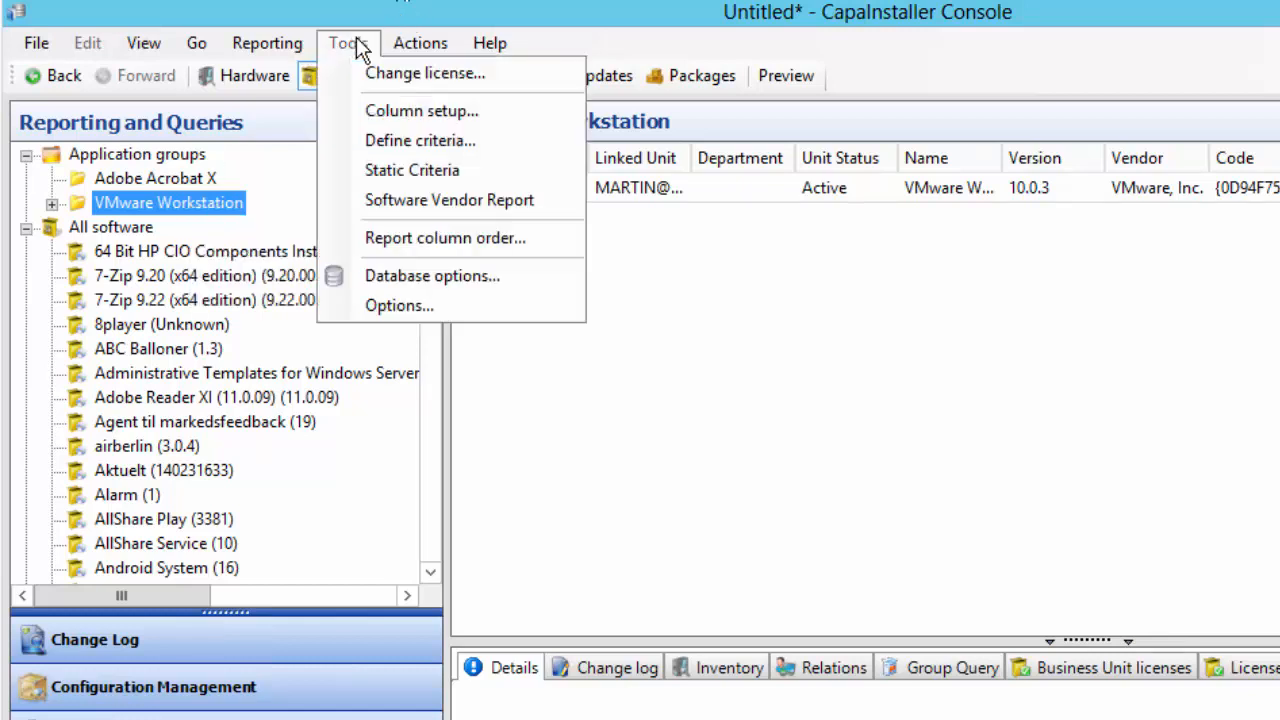
pyautogui.click(163, 157)
pyautogui.rightClick(157, 158)
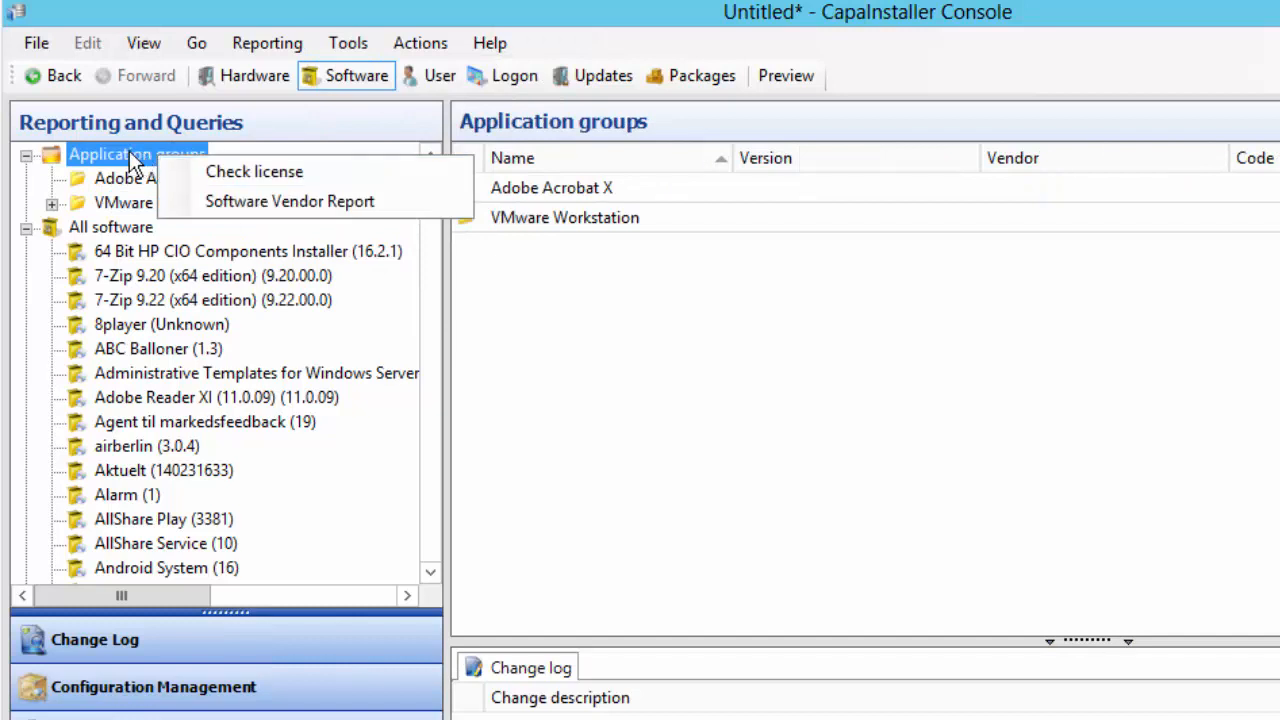
pyautogui.click(295, 171)
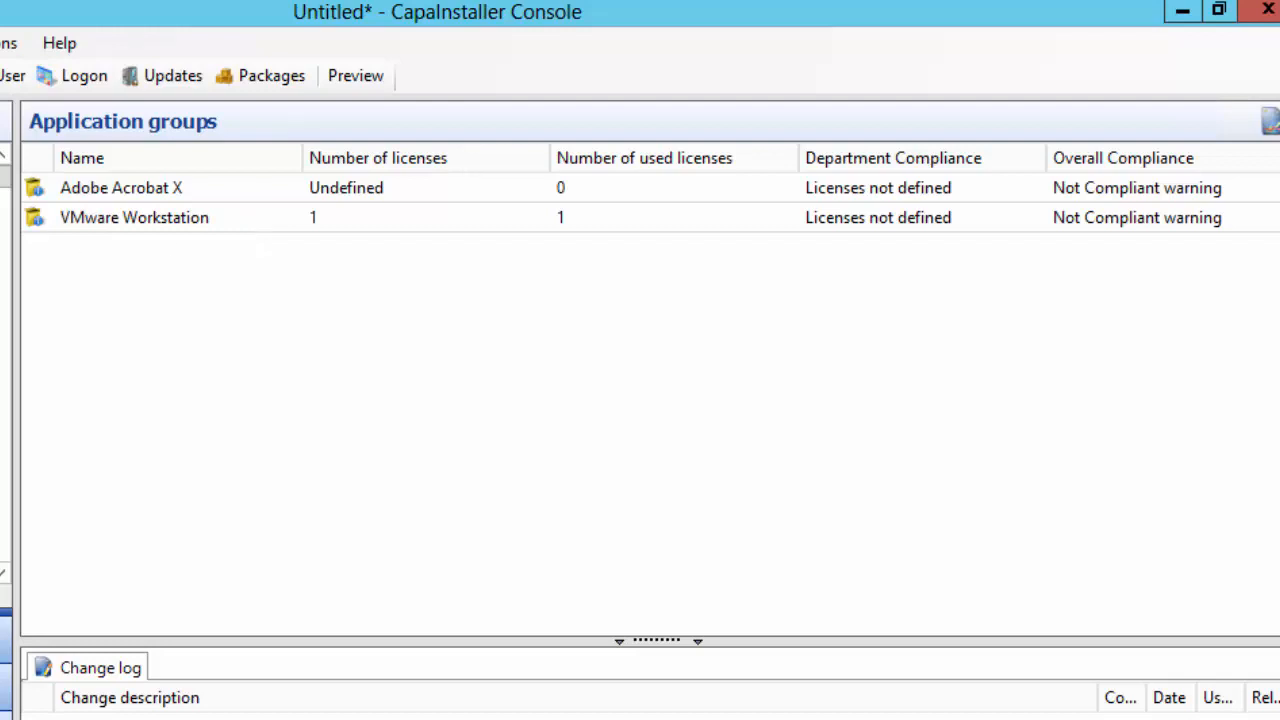
# In hardware reporting, add every Memory subitem under Computers and Devices to the report
pyautogui.click(121, 73)
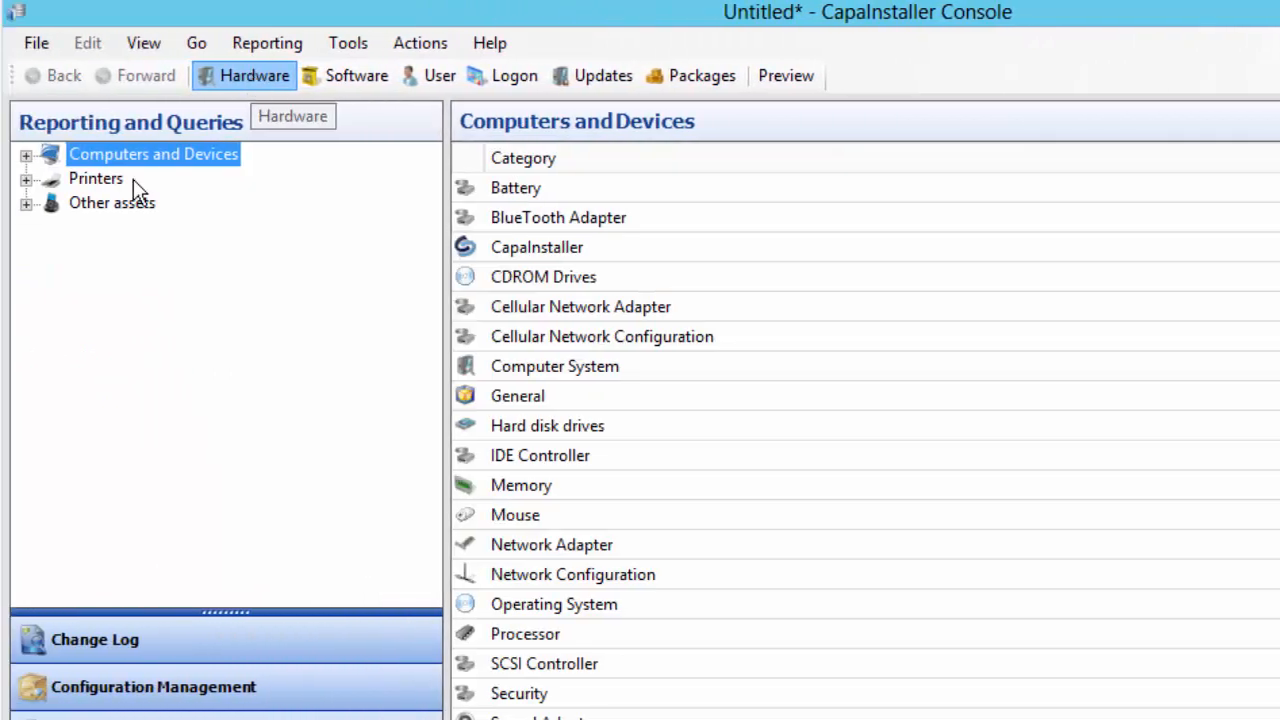
pyautogui.click(25, 156)
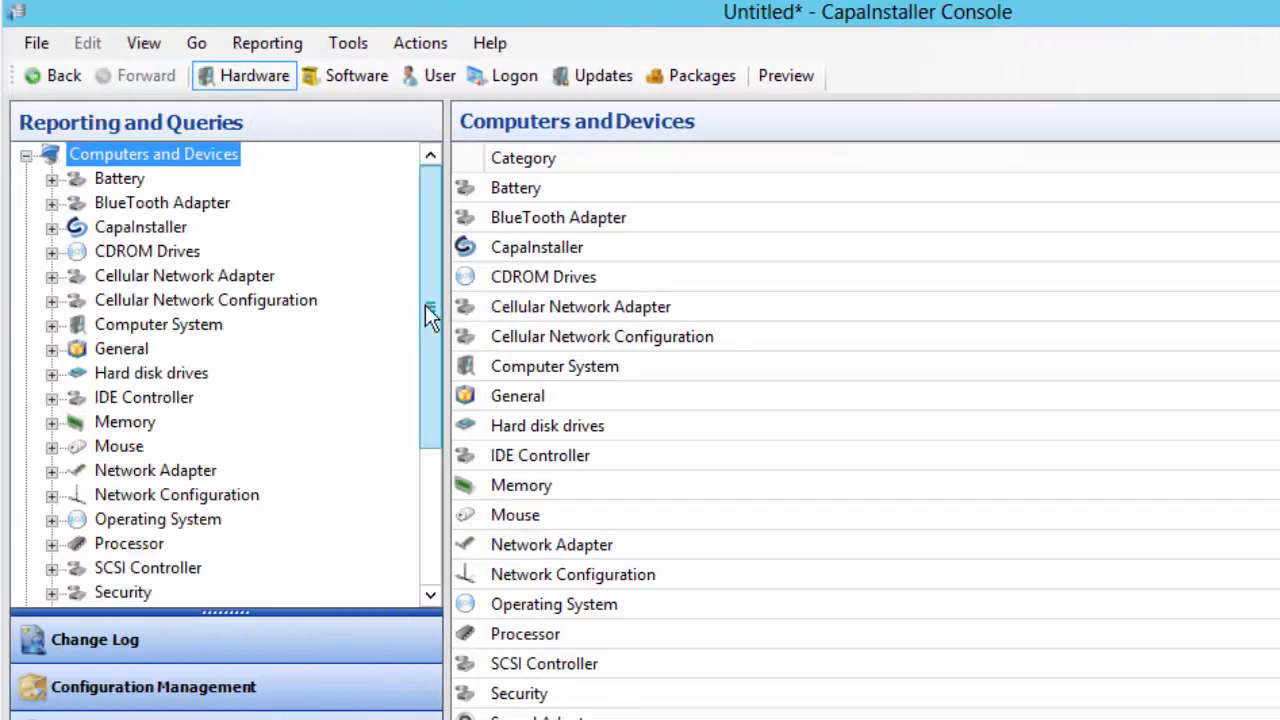
pyautogui.moveTo(425, 306); pyautogui.dragTo(421, 436)
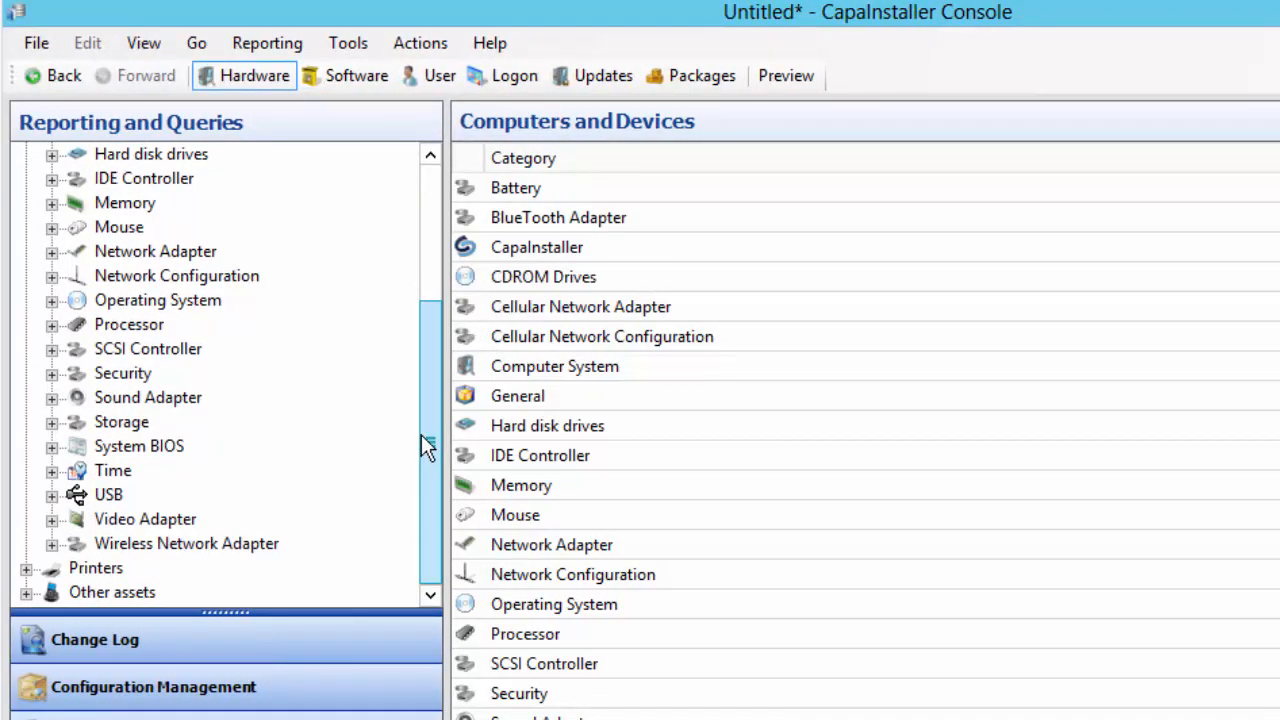
pyautogui.rightClick(94, 204)
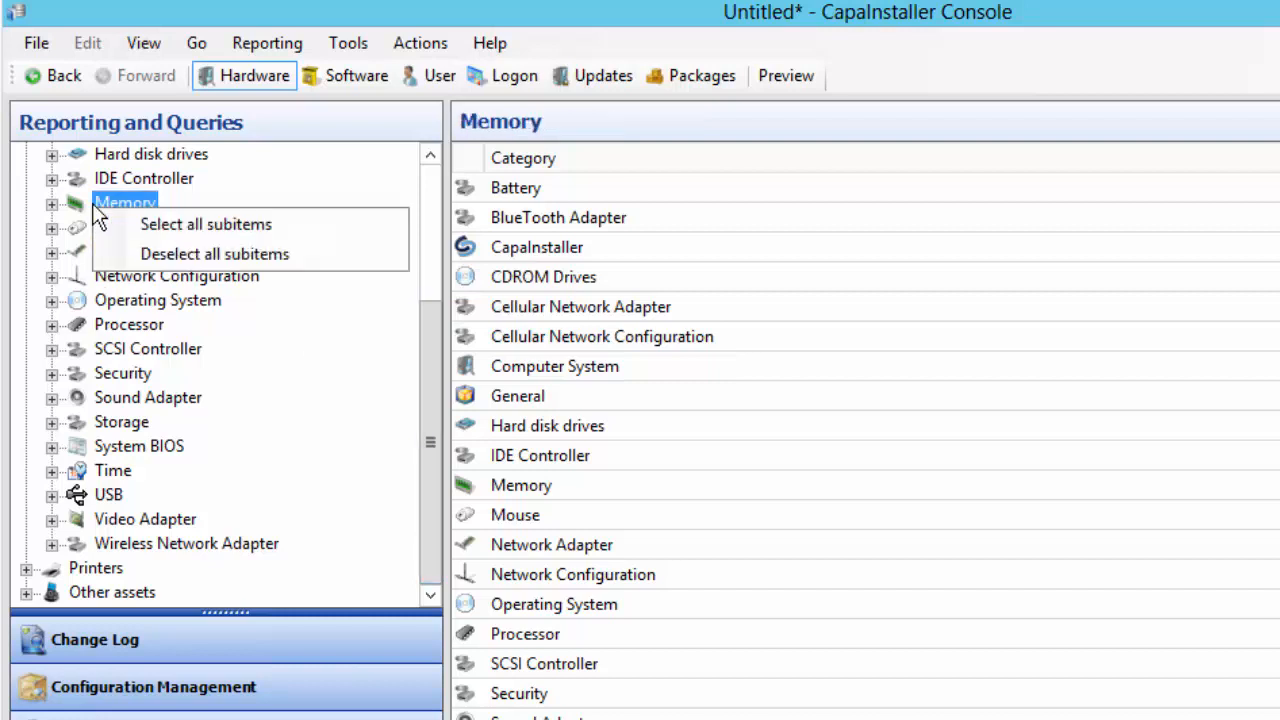
pyautogui.click(210, 223)
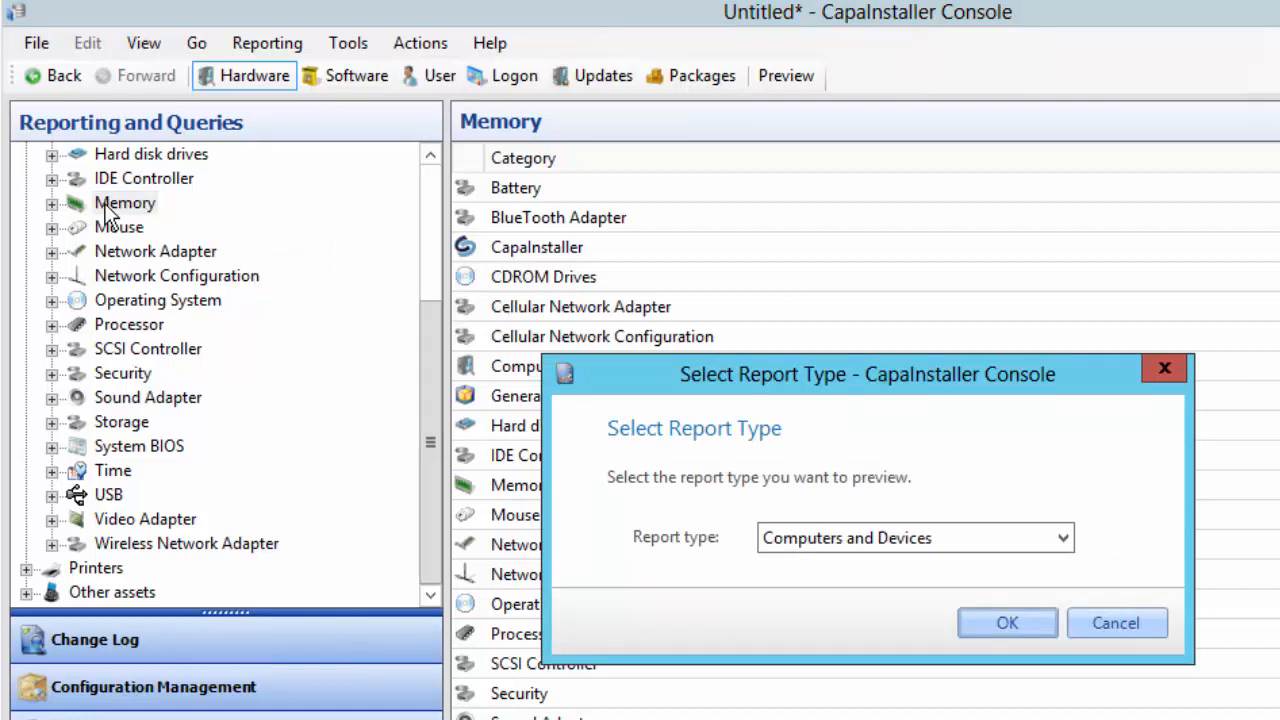
# Confirm the Computers and Devices report type, preview the Memory report, and widen the Available slots column
pyautogui.click(989, 621)
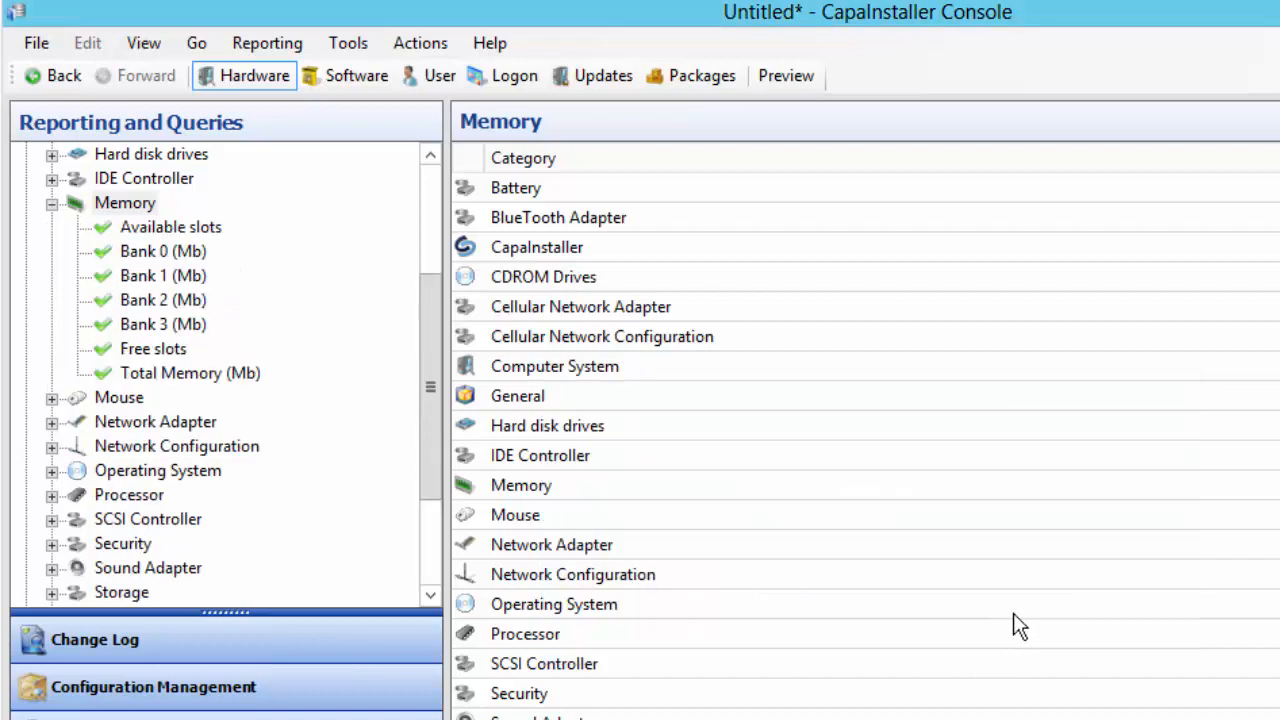
pyautogui.click(771, 72)
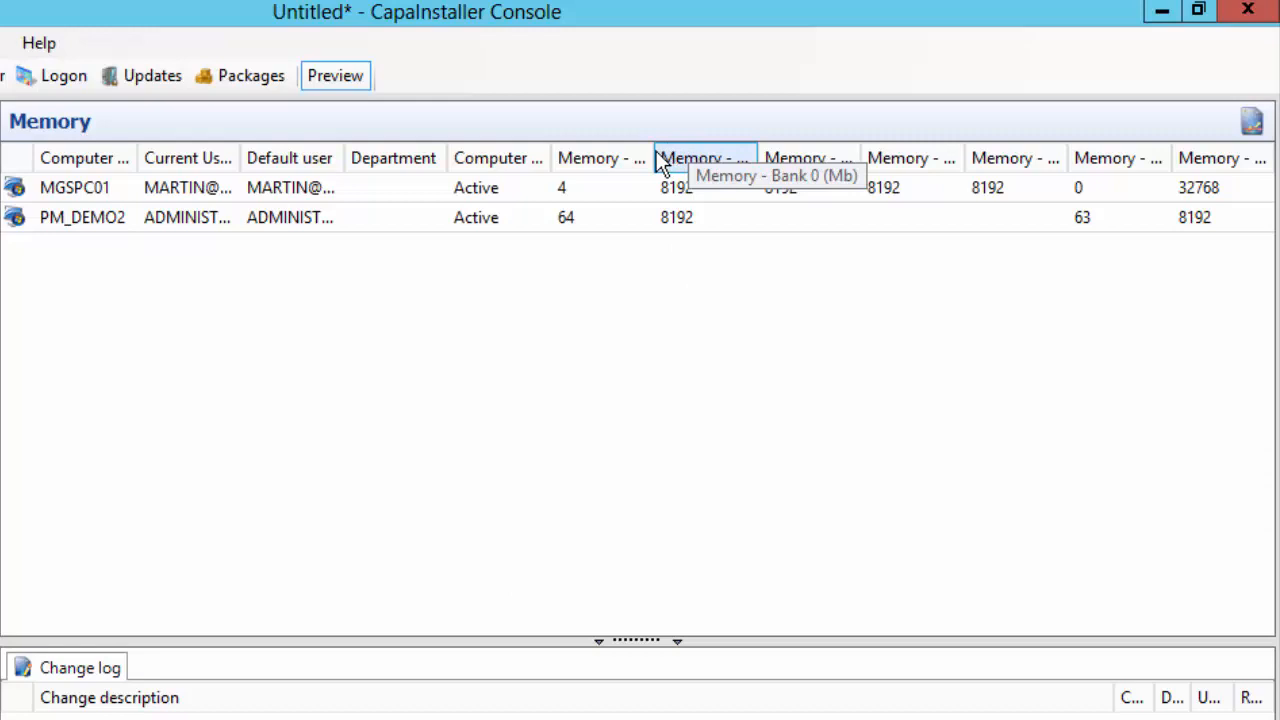
pyautogui.moveTo(658, 165); pyautogui.dragTo(678, 160)
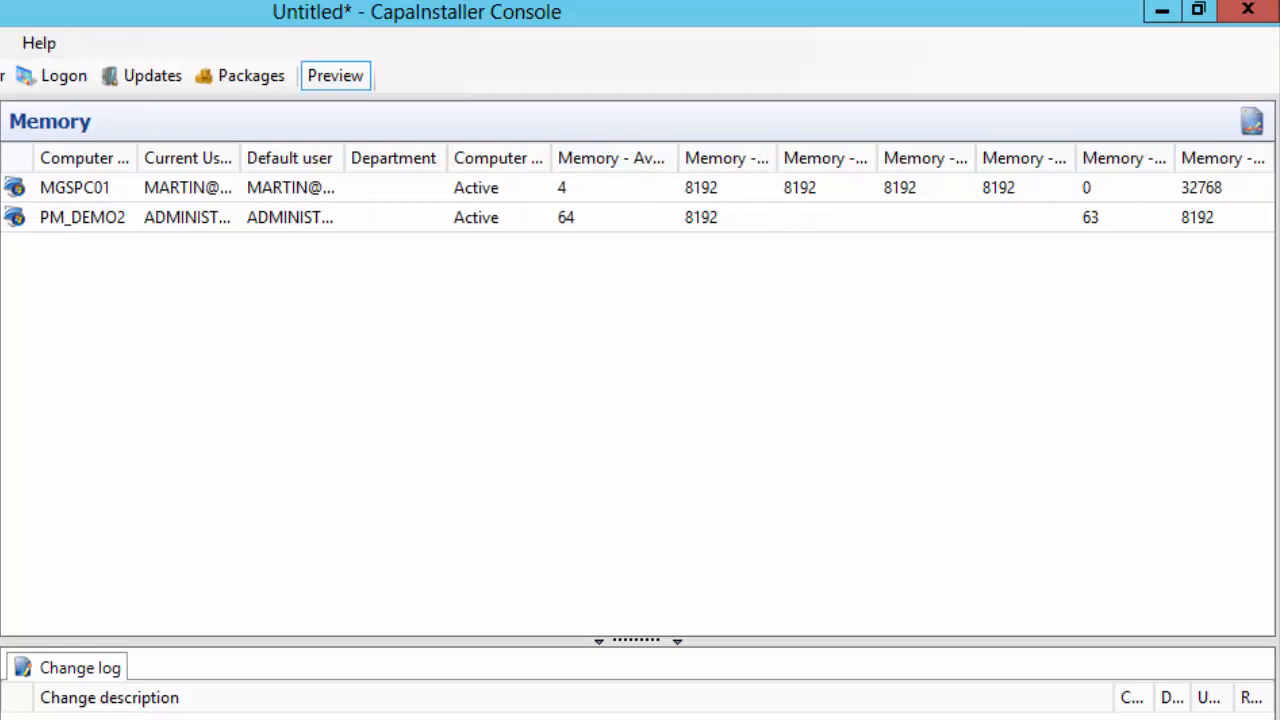
# Select the MGSPC01 and PM_DEMO2 rows of the Memory report for copying
pyautogui.click(36, 43)
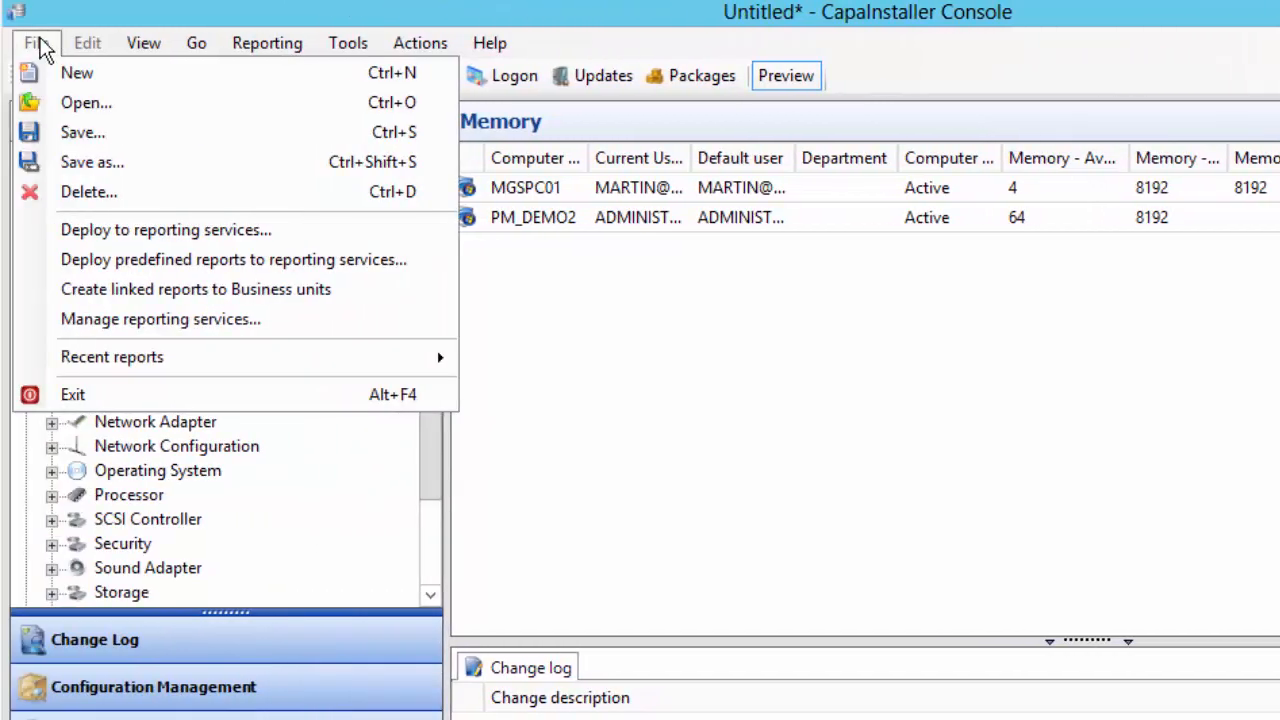
pyautogui.click(559, 187)
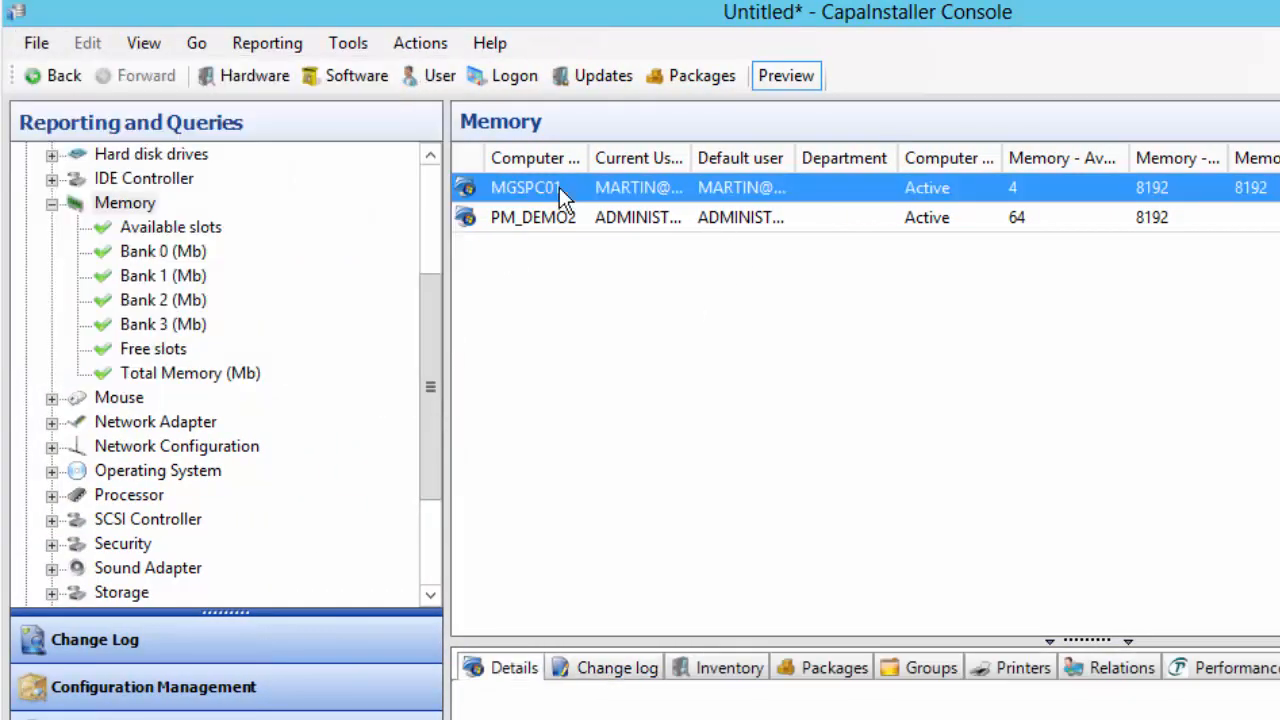
pyautogui.keyDown('shift'); pyautogui.click(580, 219); pyautogui.keyUp('shift')
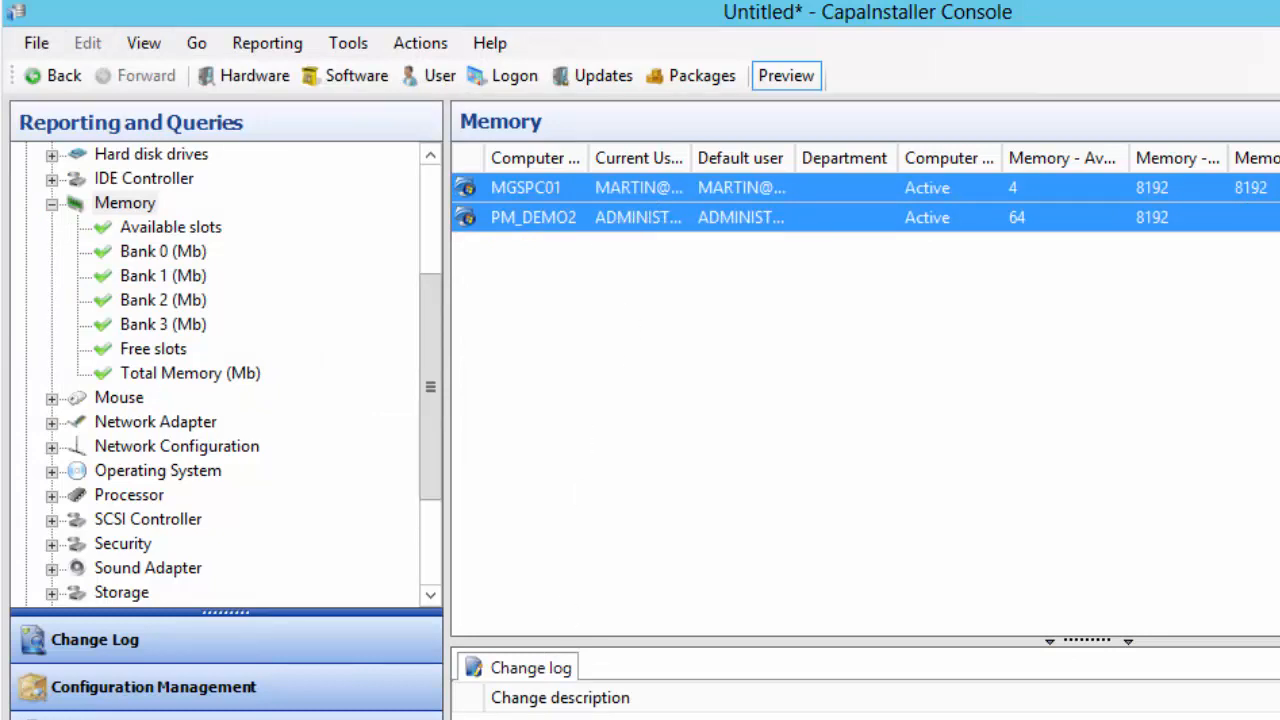
# Paste the copied memory rows into a new Notepad document, then return to the Console
pyautogui.press('super+x')
pyautogui.press('r')
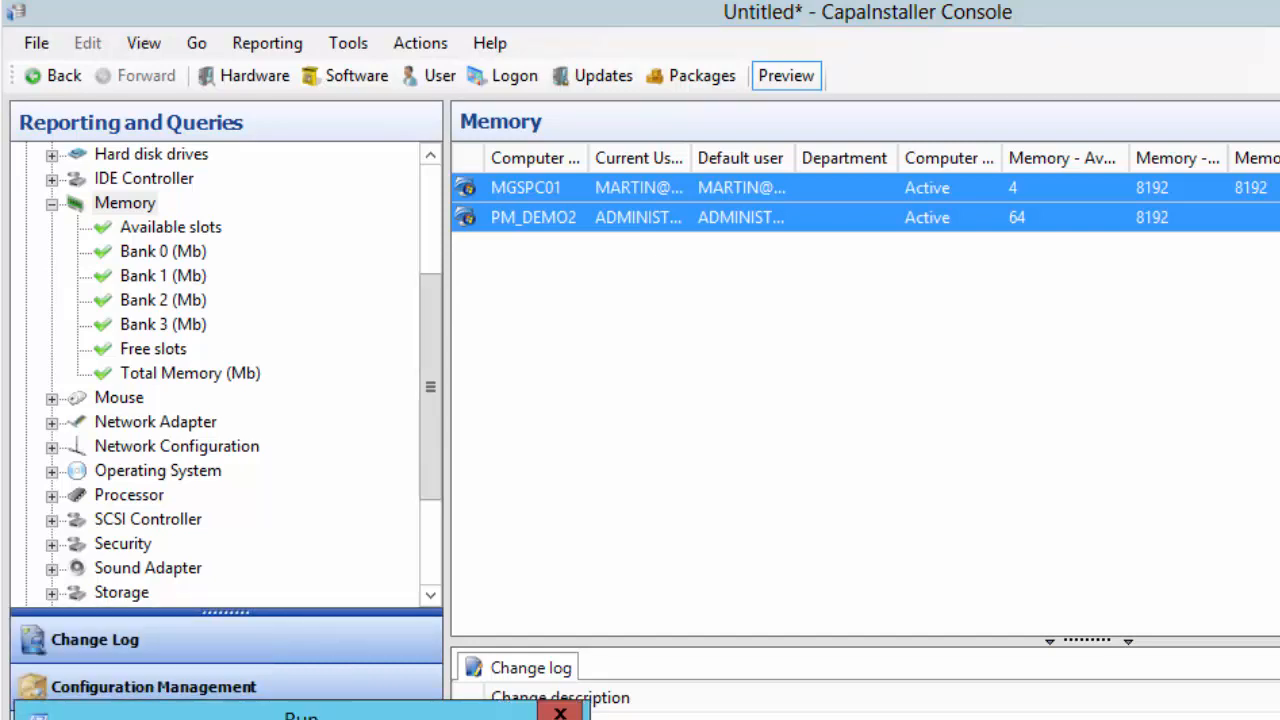
pyautogui.write('notepad')
pyautogui.press('Return')
pyautogui.hotkey('ctrl', 'v')
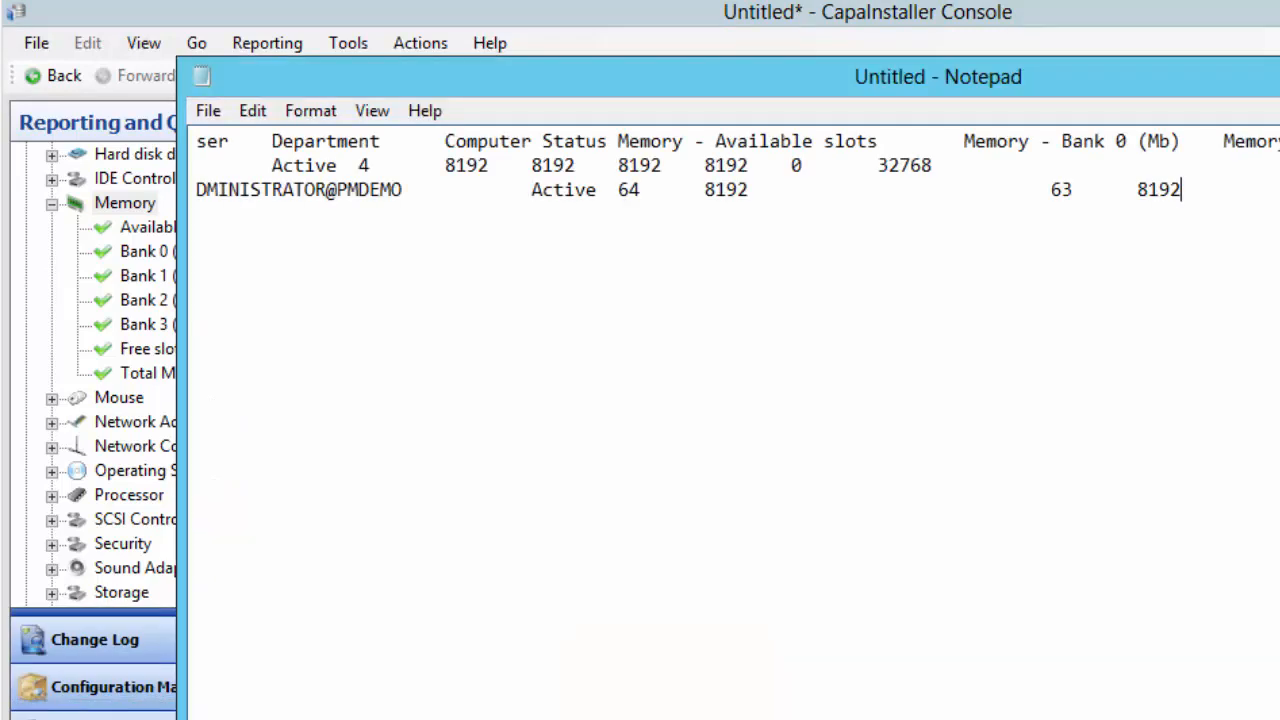
pyautogui.click(394, 23)
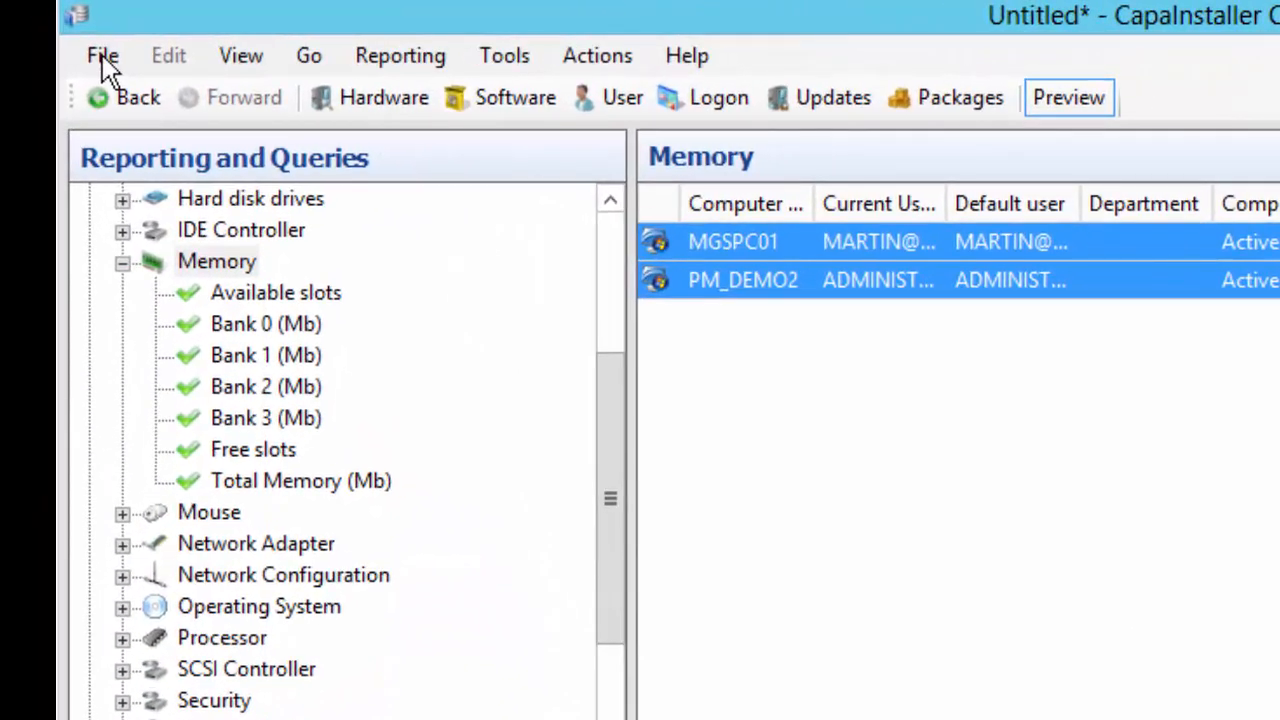
pyautogui.click(103, 57)
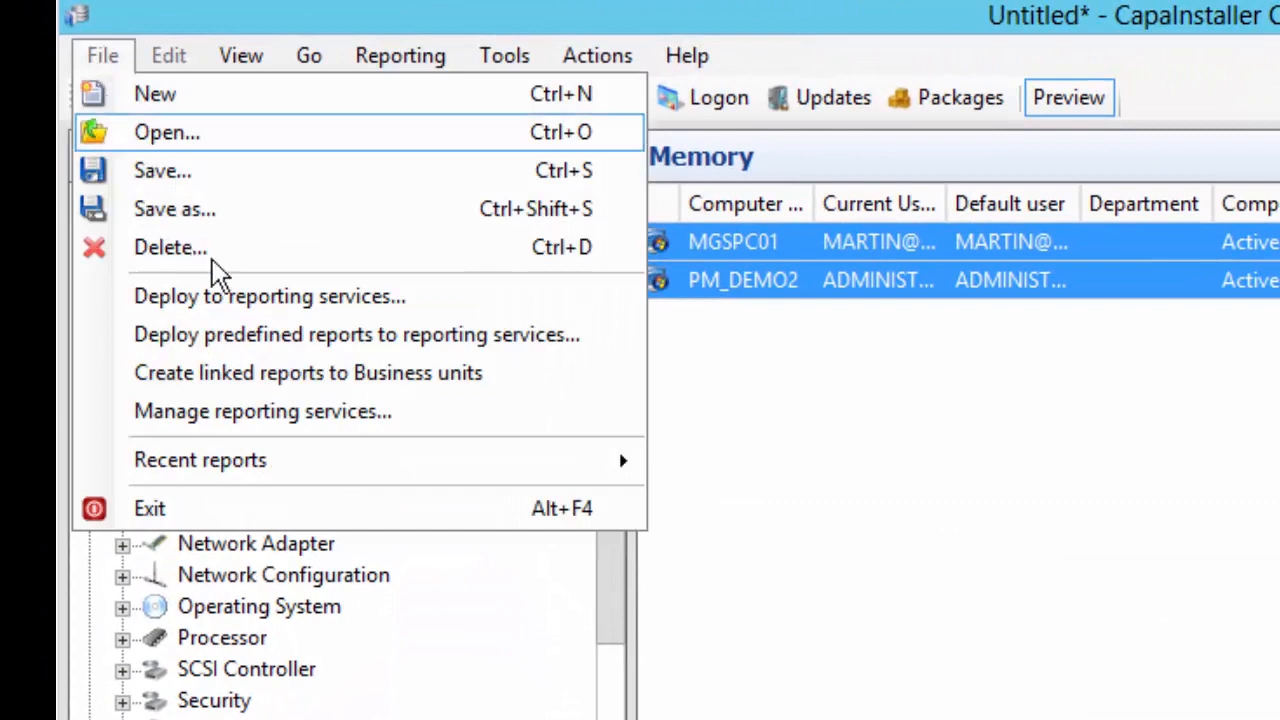
# Deploy the report as 'Memory' into the Reports folder, overwriting the existing reports, and open it
pyautogui.click(400, 297)
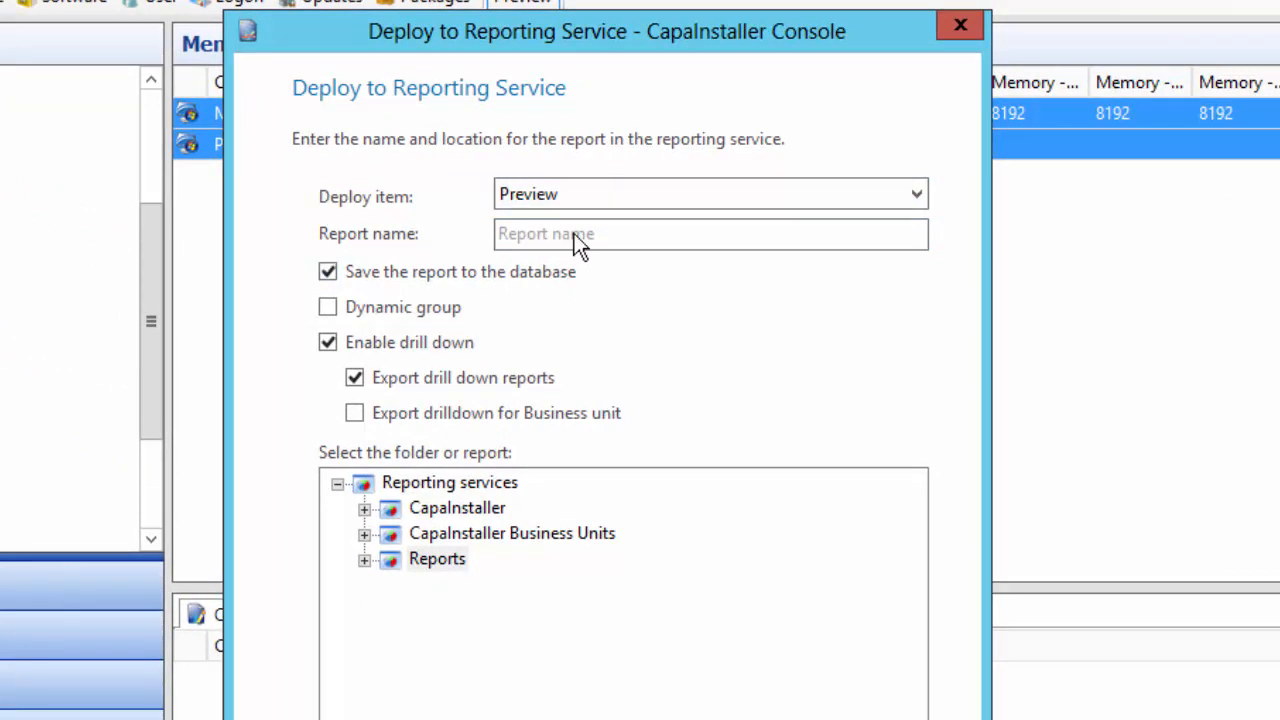
pyautogui.click(559, 230)
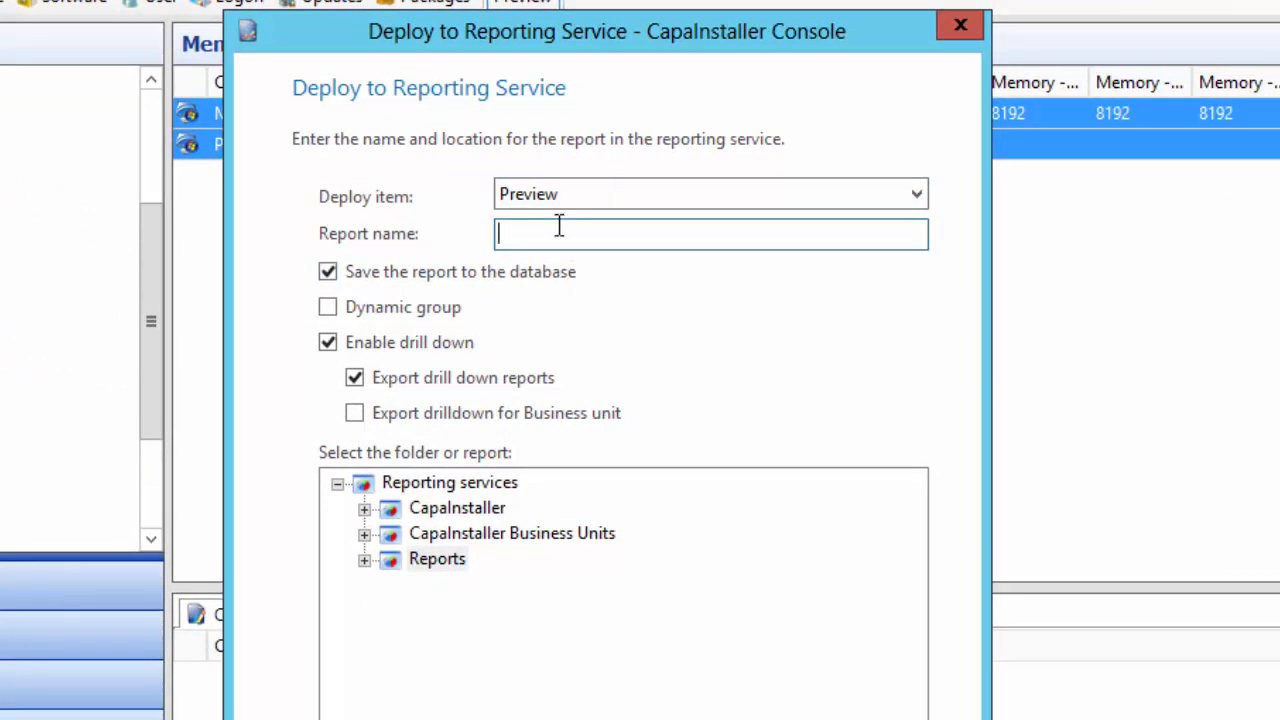
pyautogui.write('Memory')
pyautogui.click(366, 556)
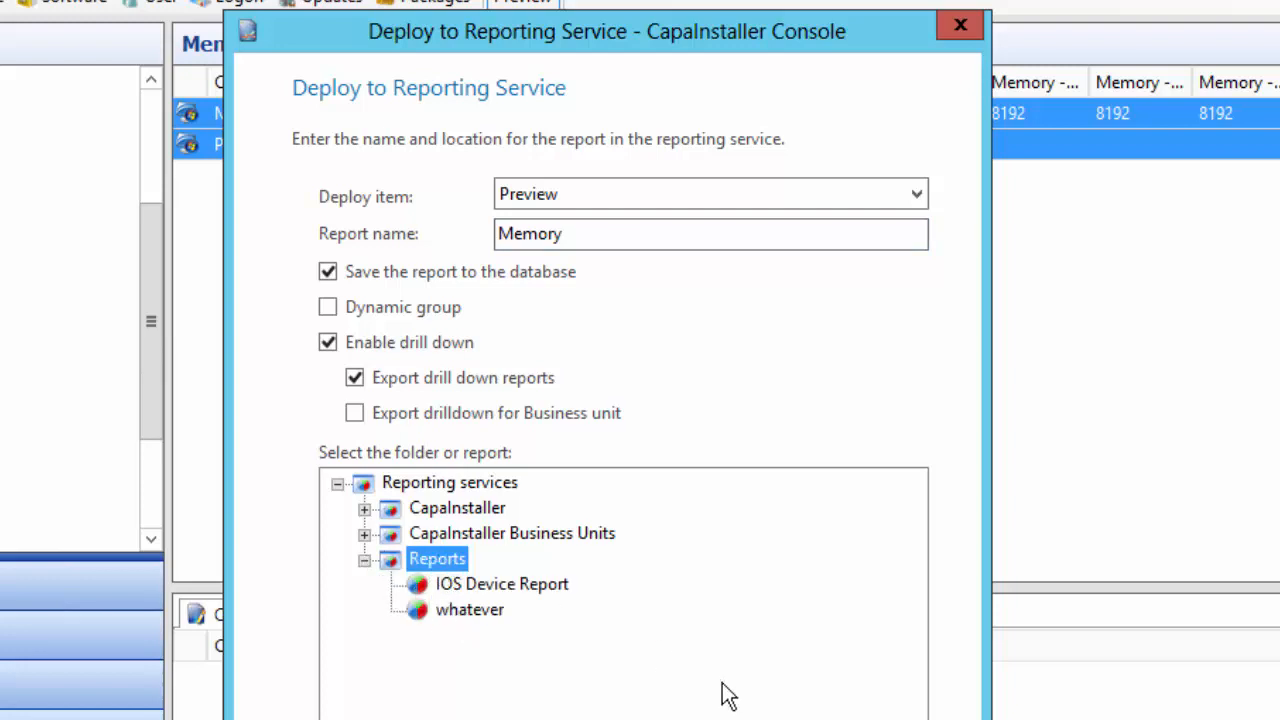
pyautogui.press('Return')
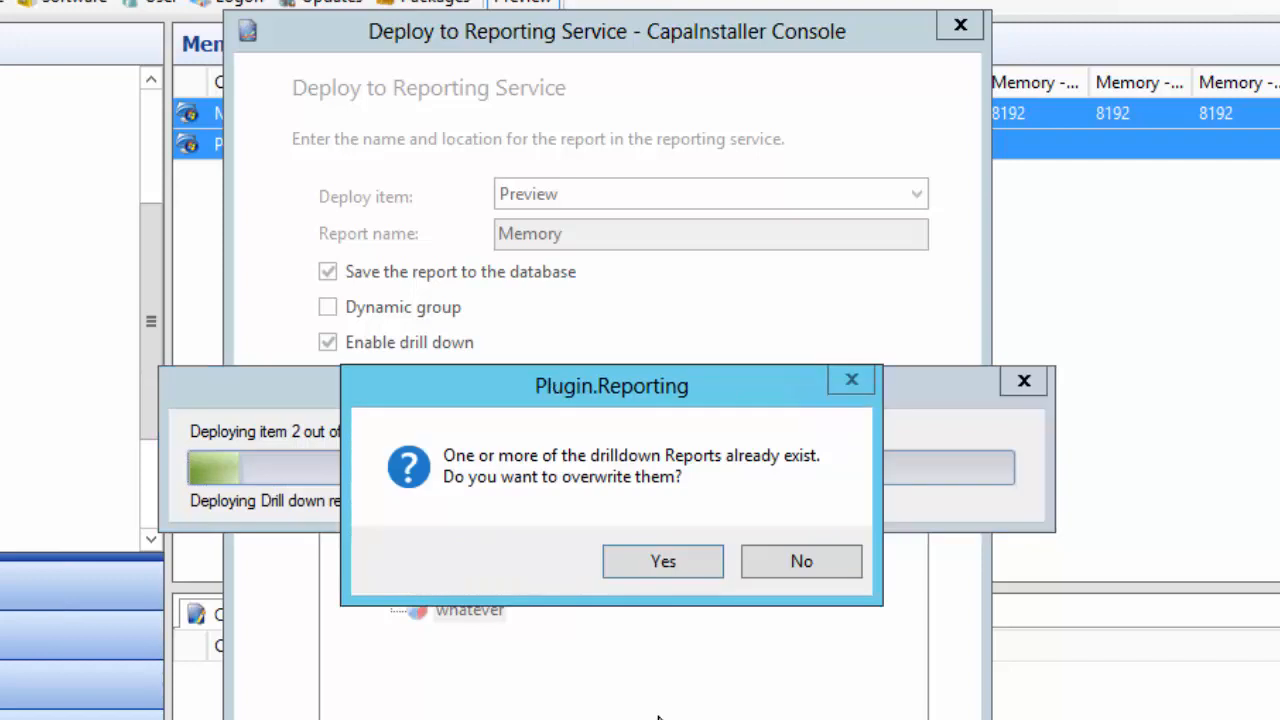
pyautogui.click(684, 562)
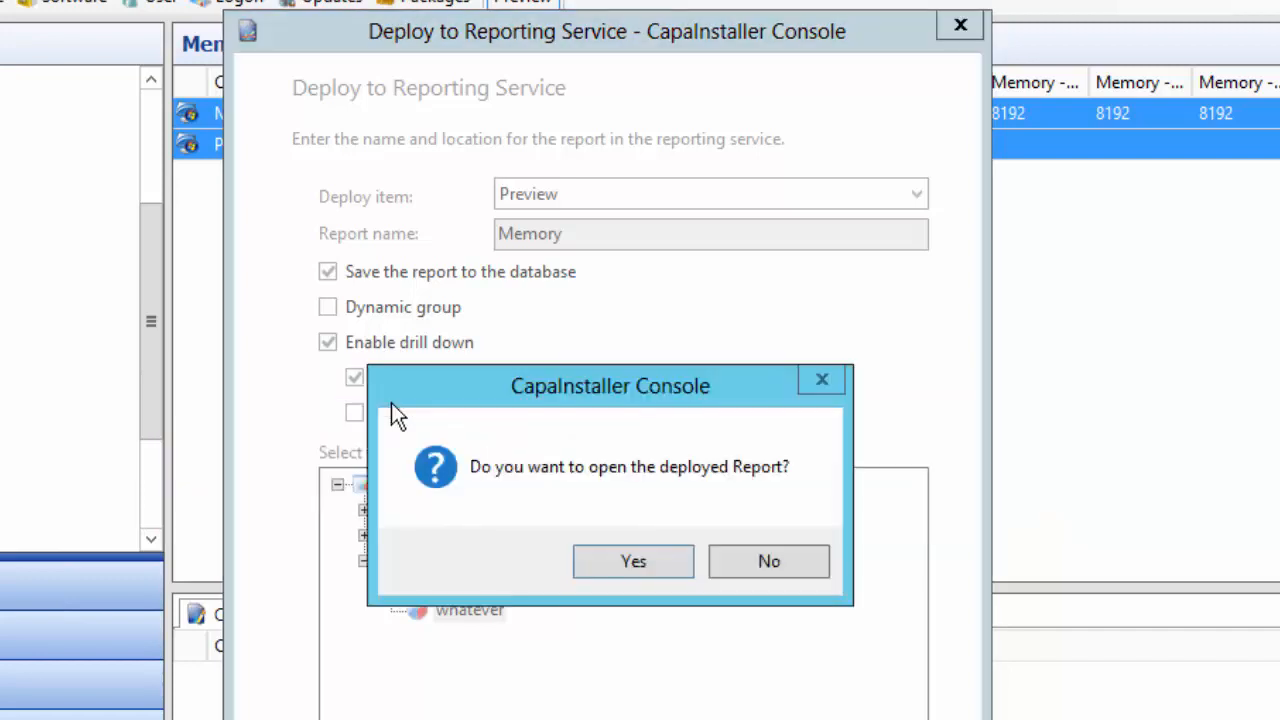
pyautogui.click(628, 562)
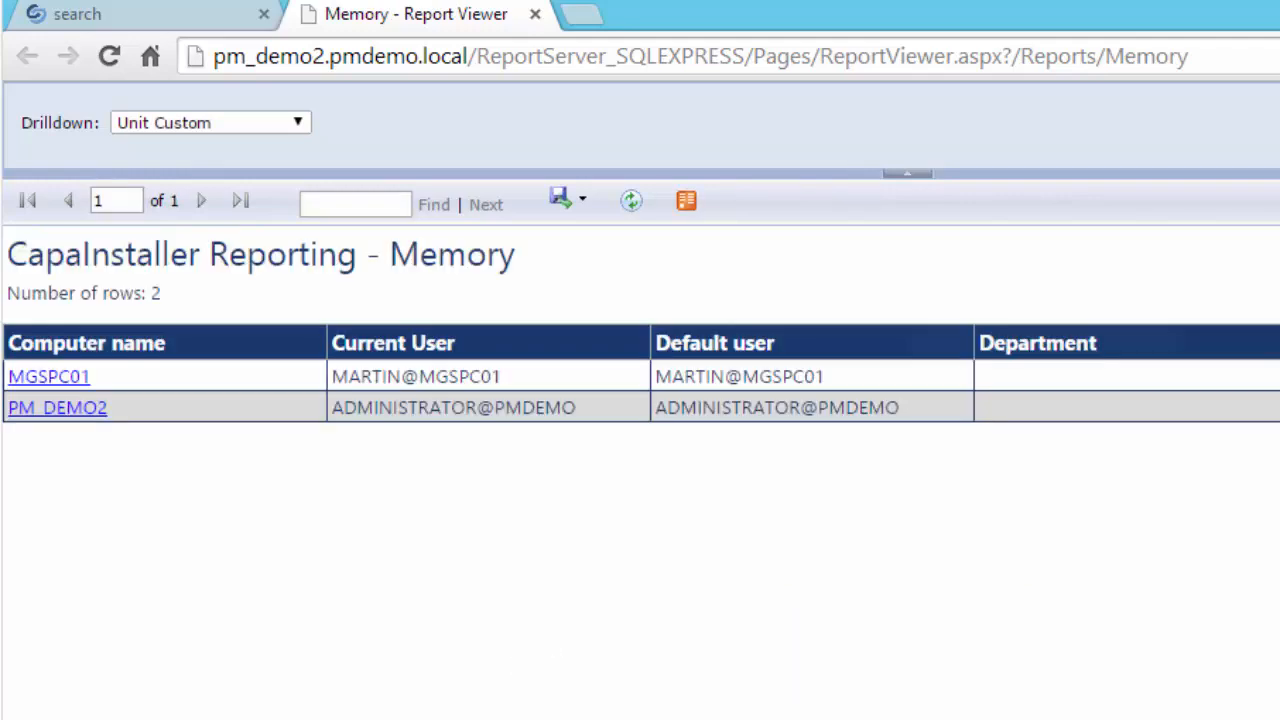
# Scroll the Memory report right to the Bank columns and back, then close the report viewer
pyautogui.hscroll(20, 640, 470)
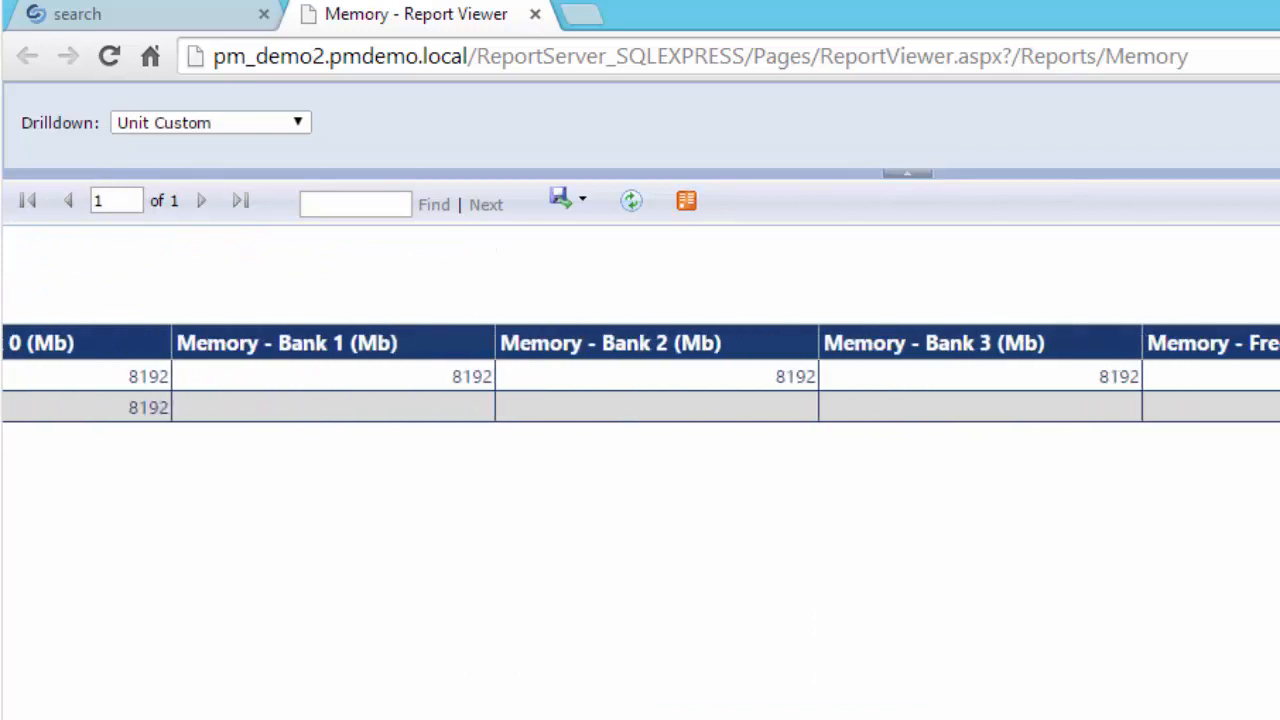
pyautogui.hscroll(-20, 640, 373)
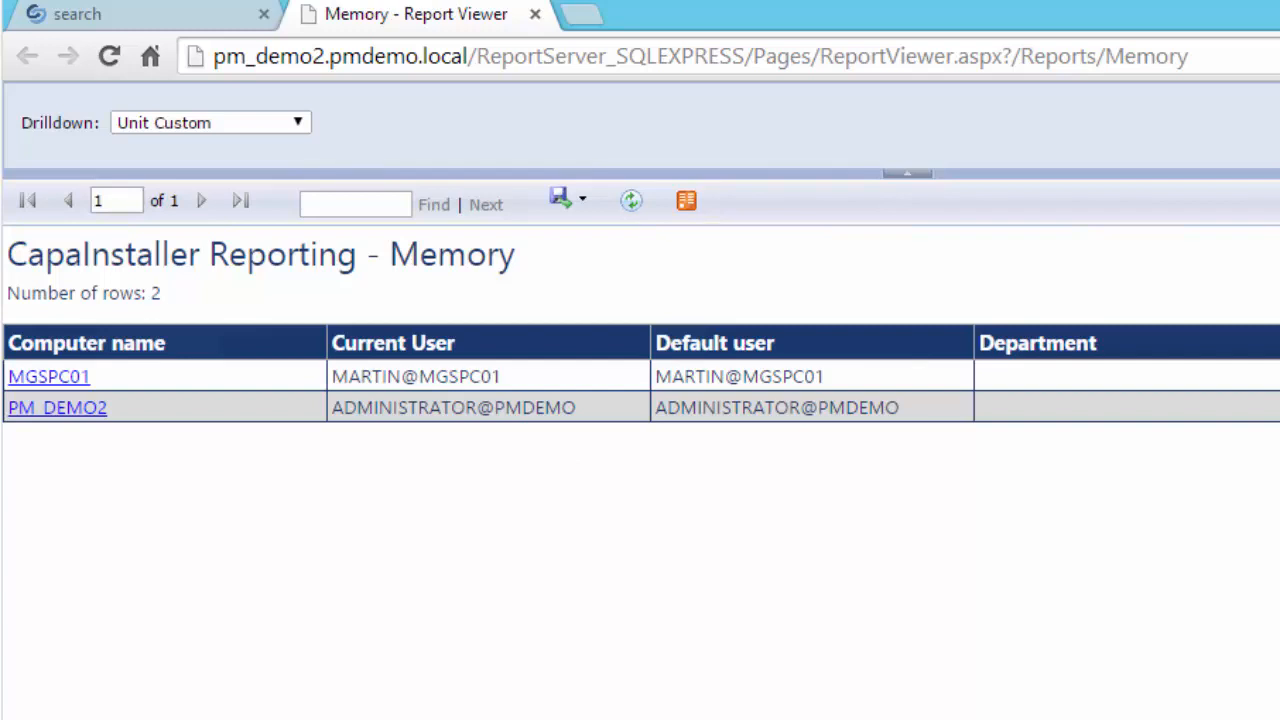
pyautogui.hotkey('alt', 'Tab')
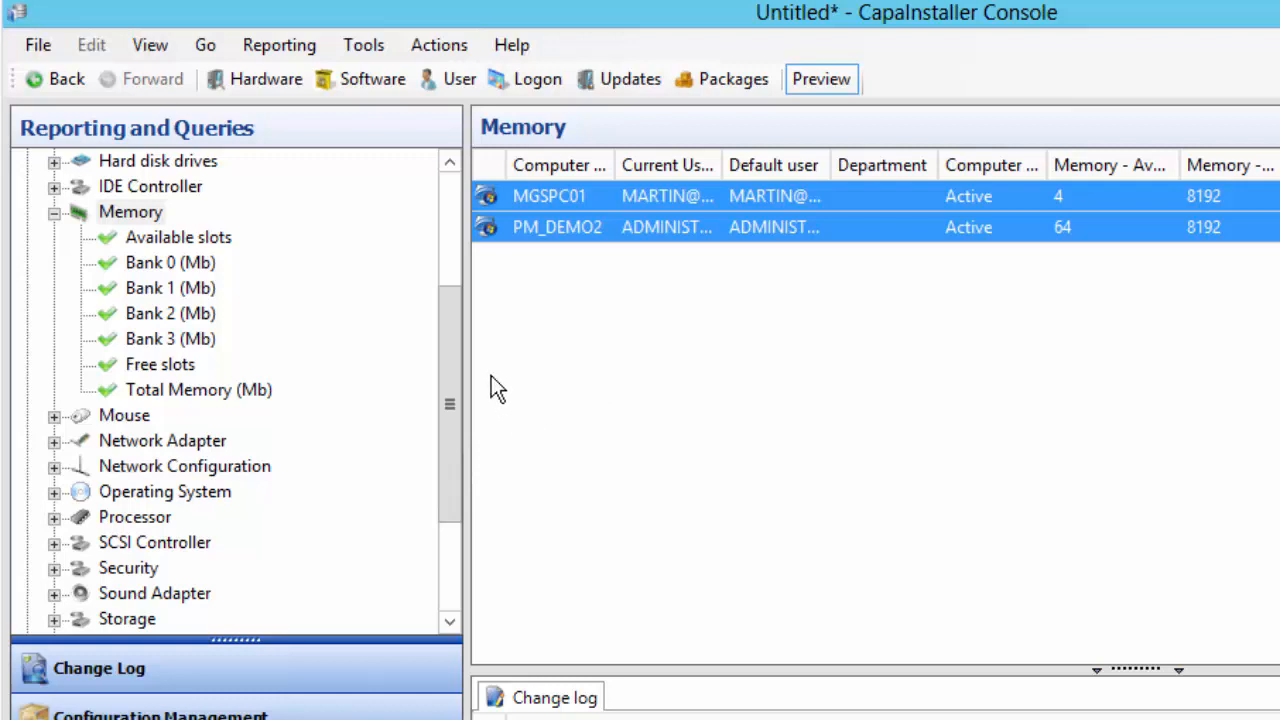
# Scroll the Reporting and Queries tree and collapse Memory to list its seven entries, Available slots to Total Memory (Mb)
pyautogui.moveTo(457, 346); pyautogui.dragTo(457, 381)
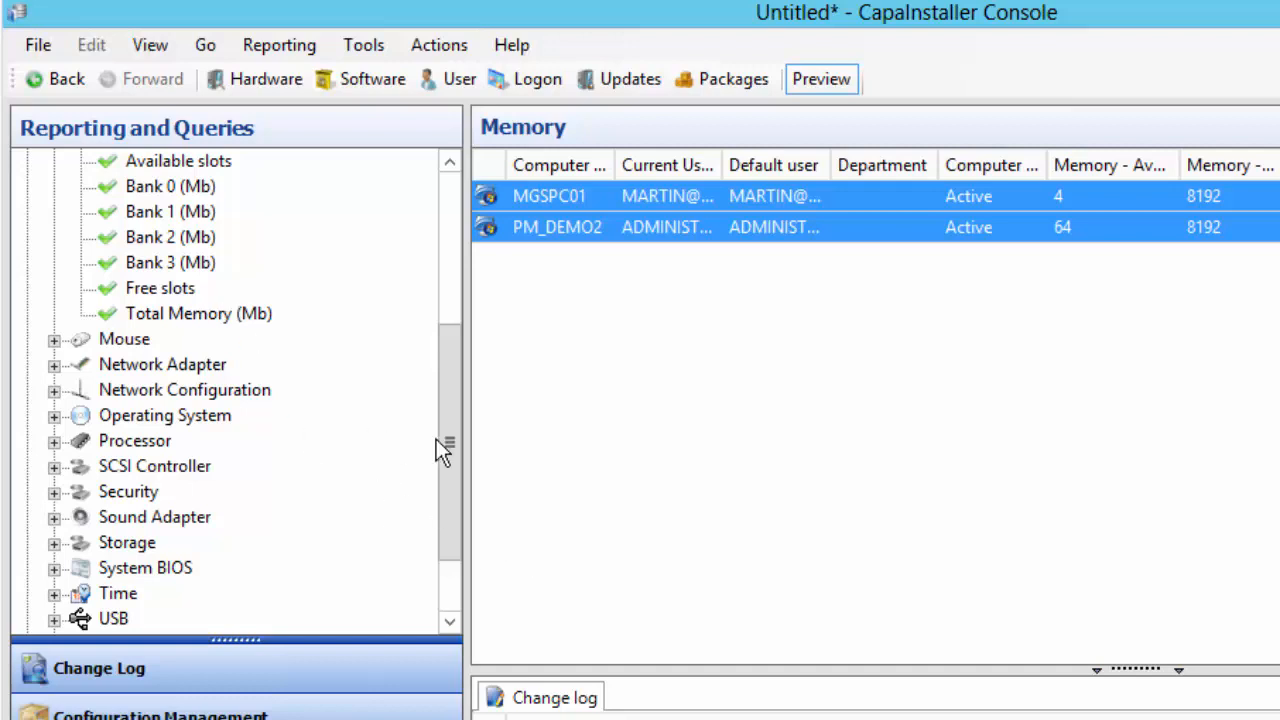
pyautogui.scroll(-2, 434, 551)
pyautogui.moveTo(449, 514); pyautogui.dragTo(423, 220)
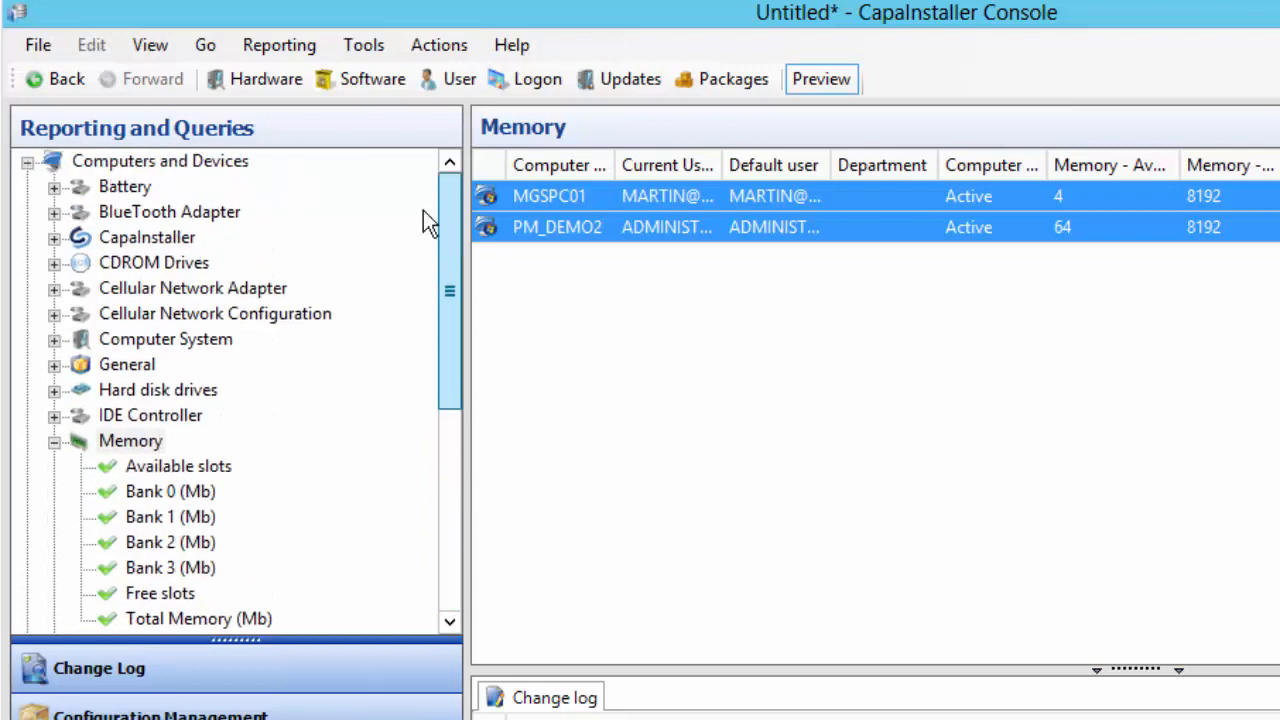
pyautogui.click(54, 441)
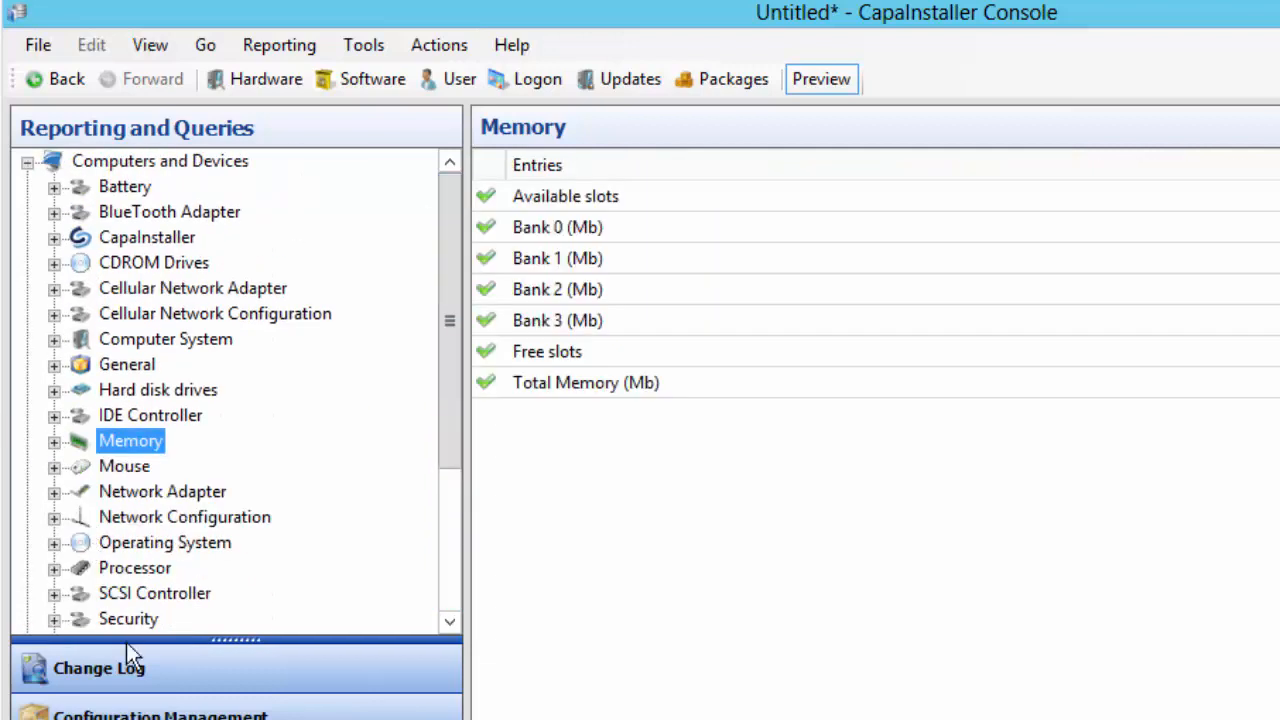